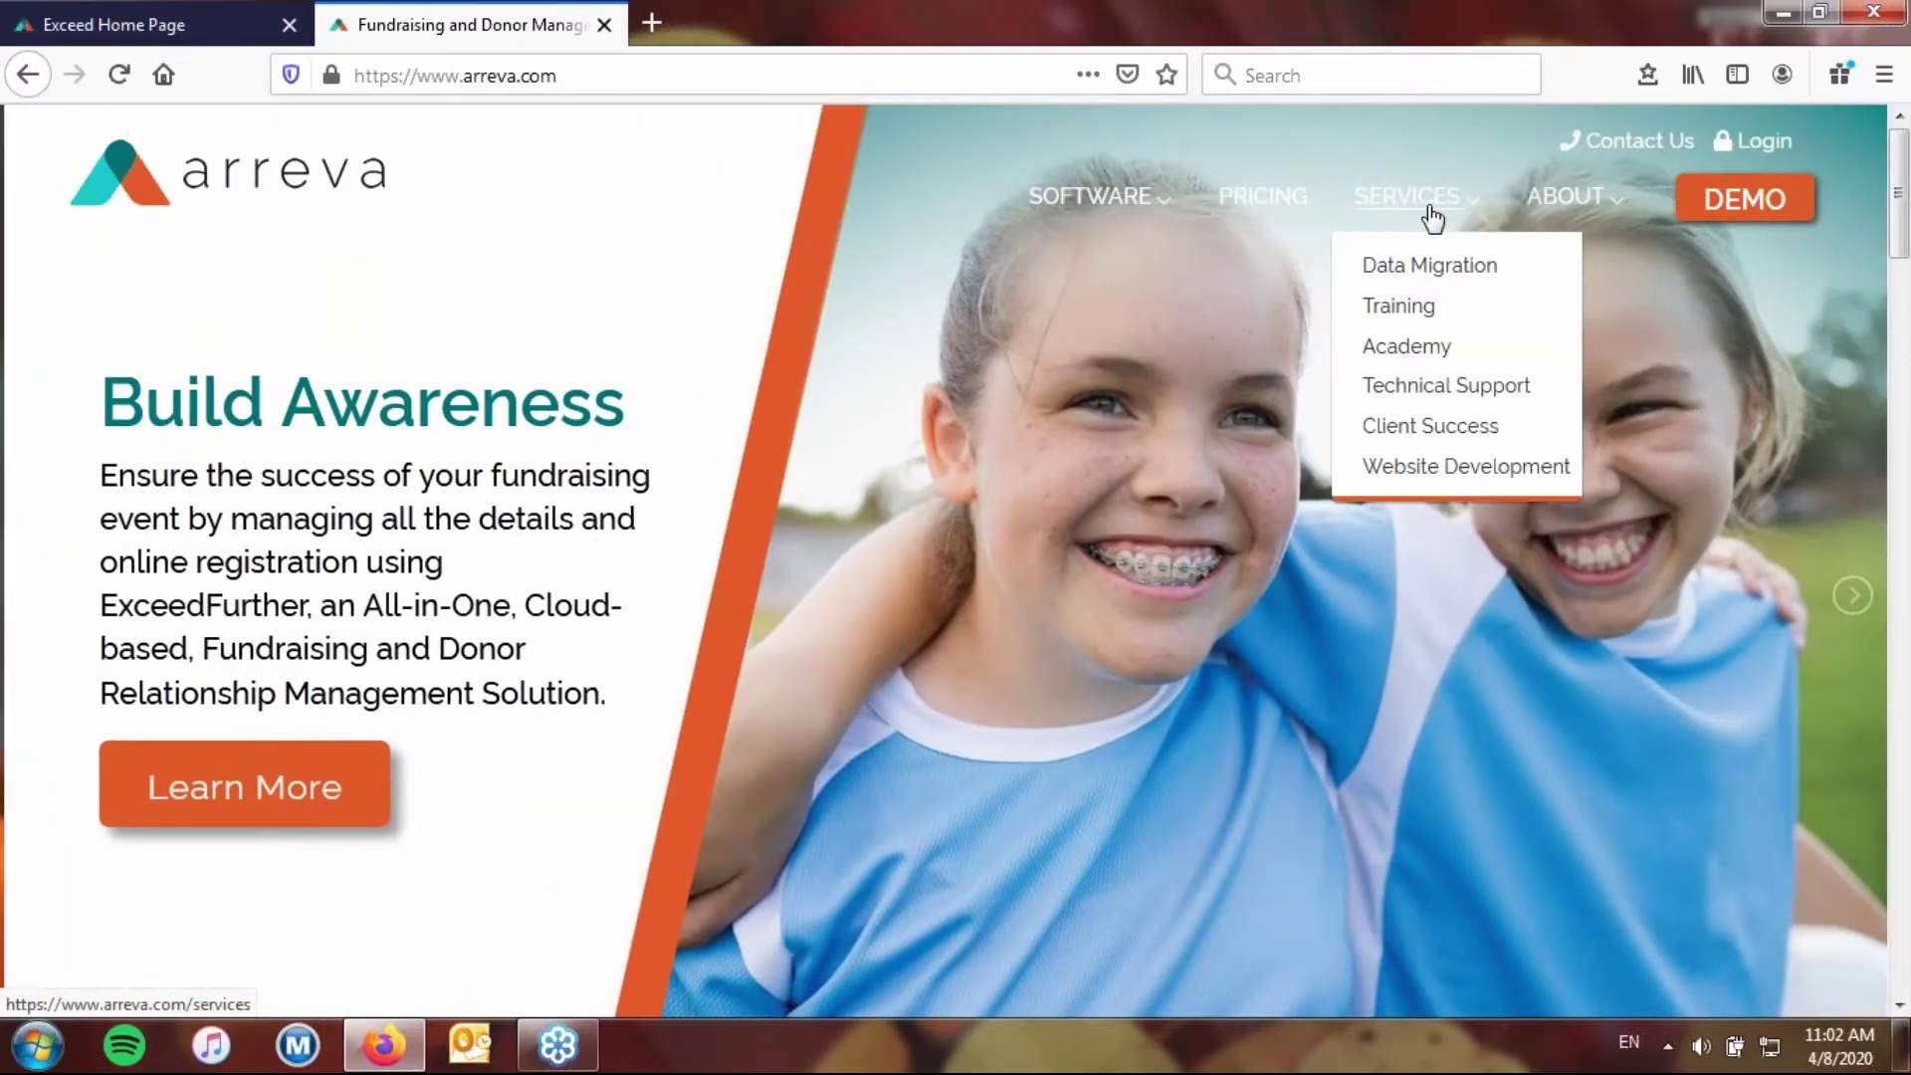
Browse the Arreva Academy's previously recorded classes, then return to the Exceed home dashboard.
{"action": "left_click", "coordinate": [1433, 356]}
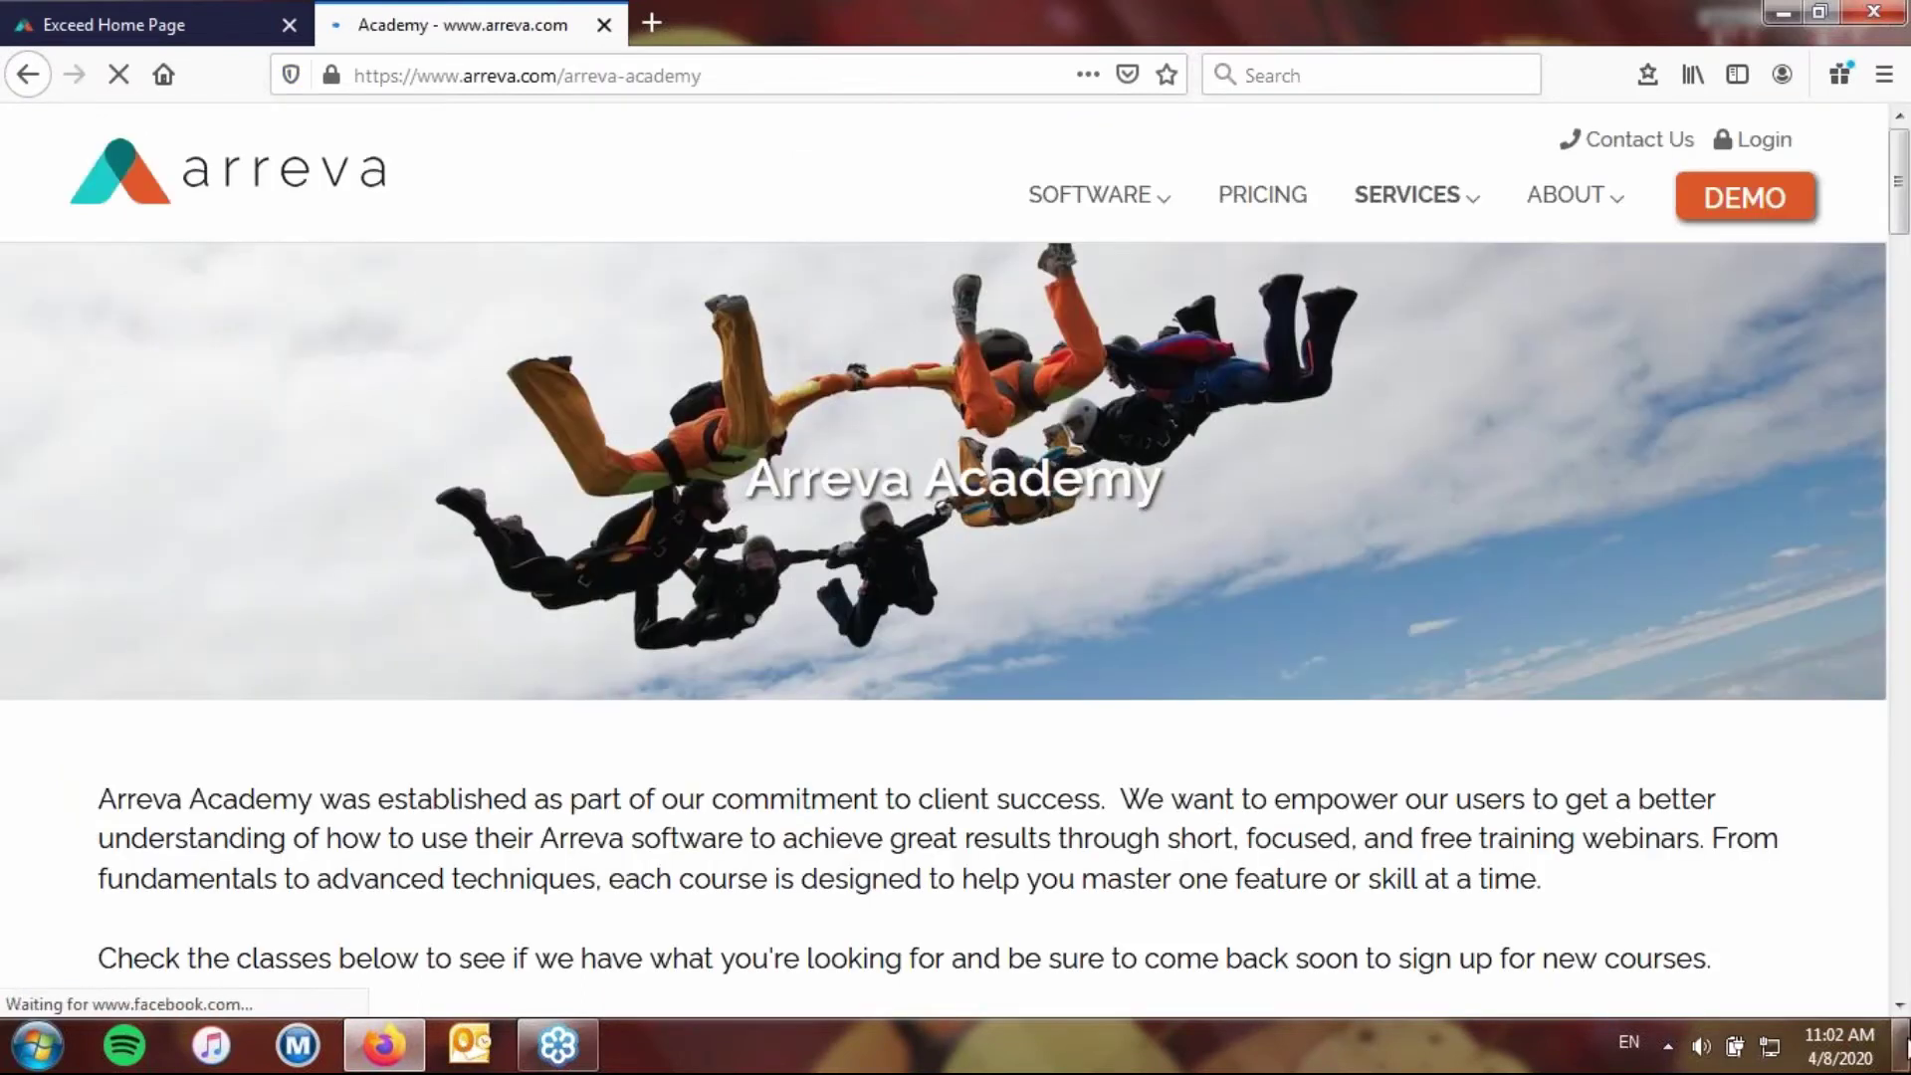
{"action": "scroll", "coordinate": [405, 853], "scroll_direction": "down", "scroll_amount": 8}
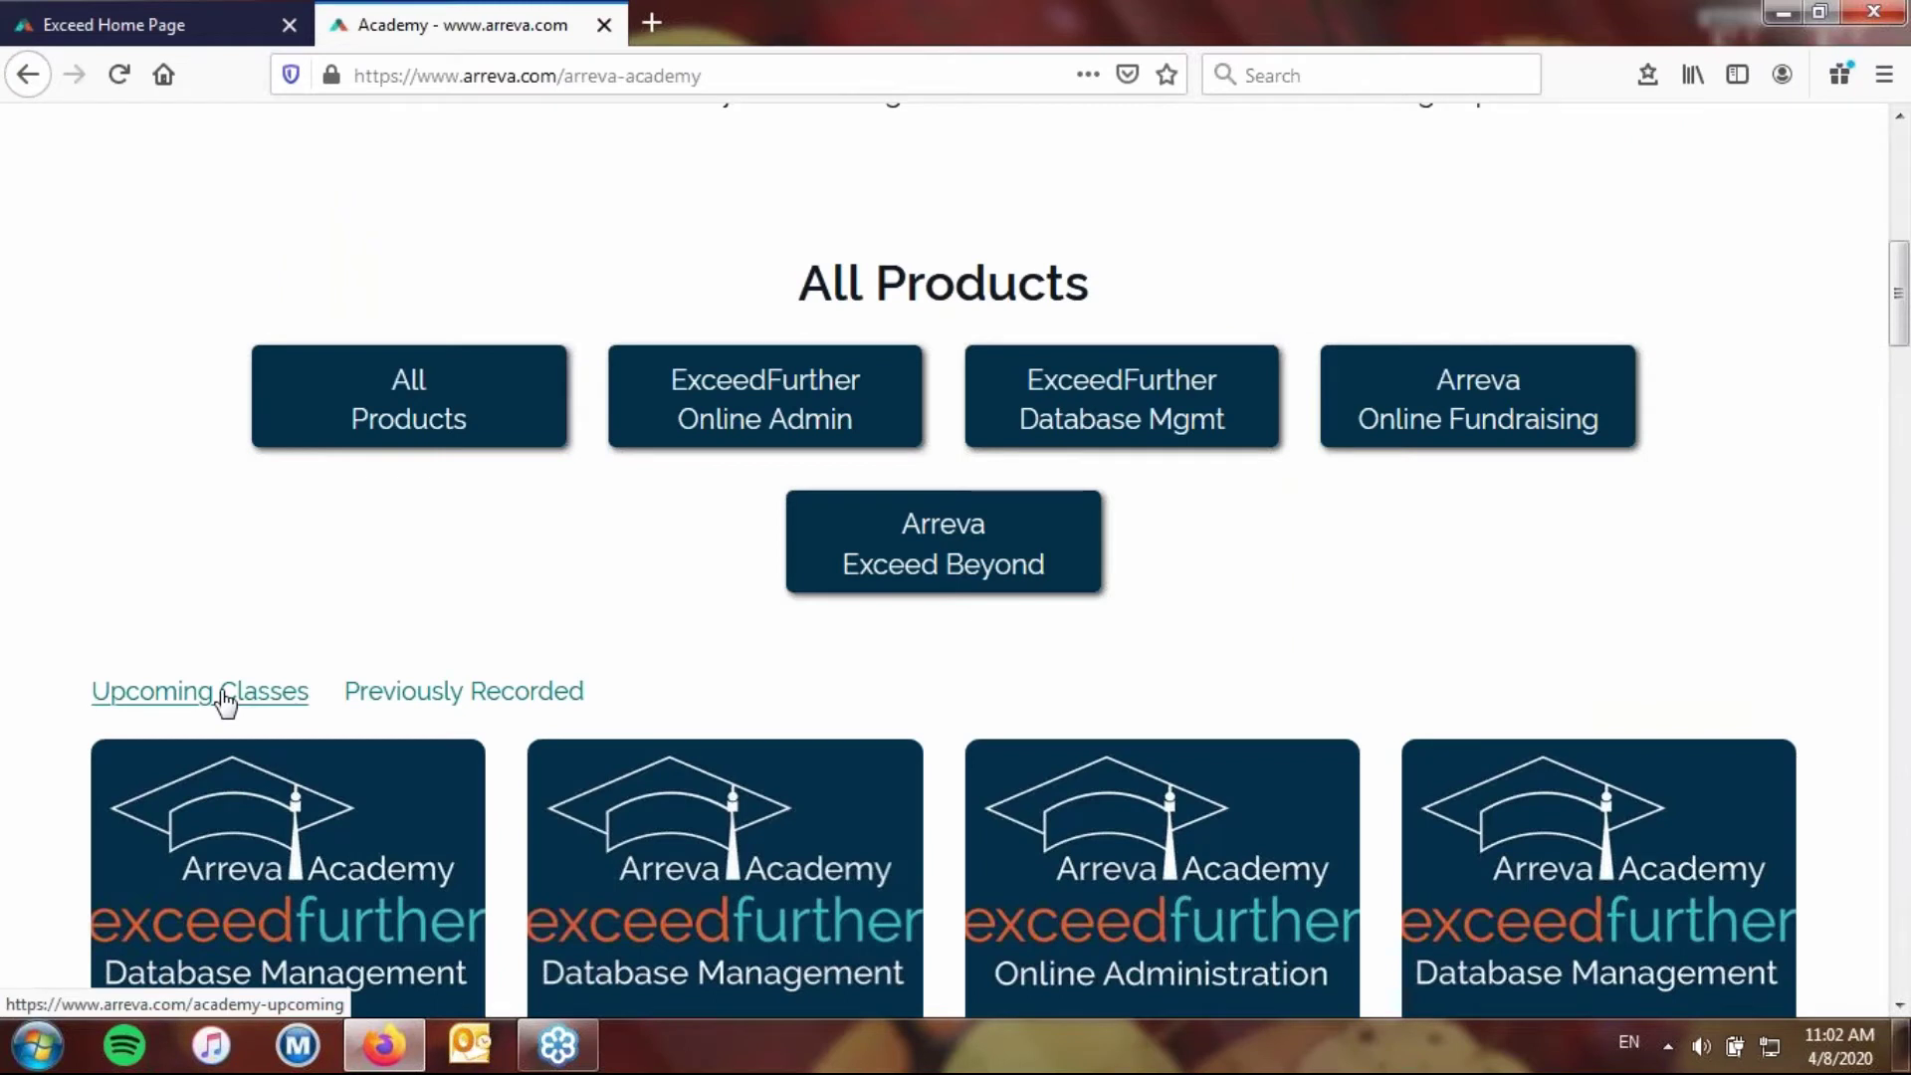
{"action": "left_click", "coordinate": [457, 691]}
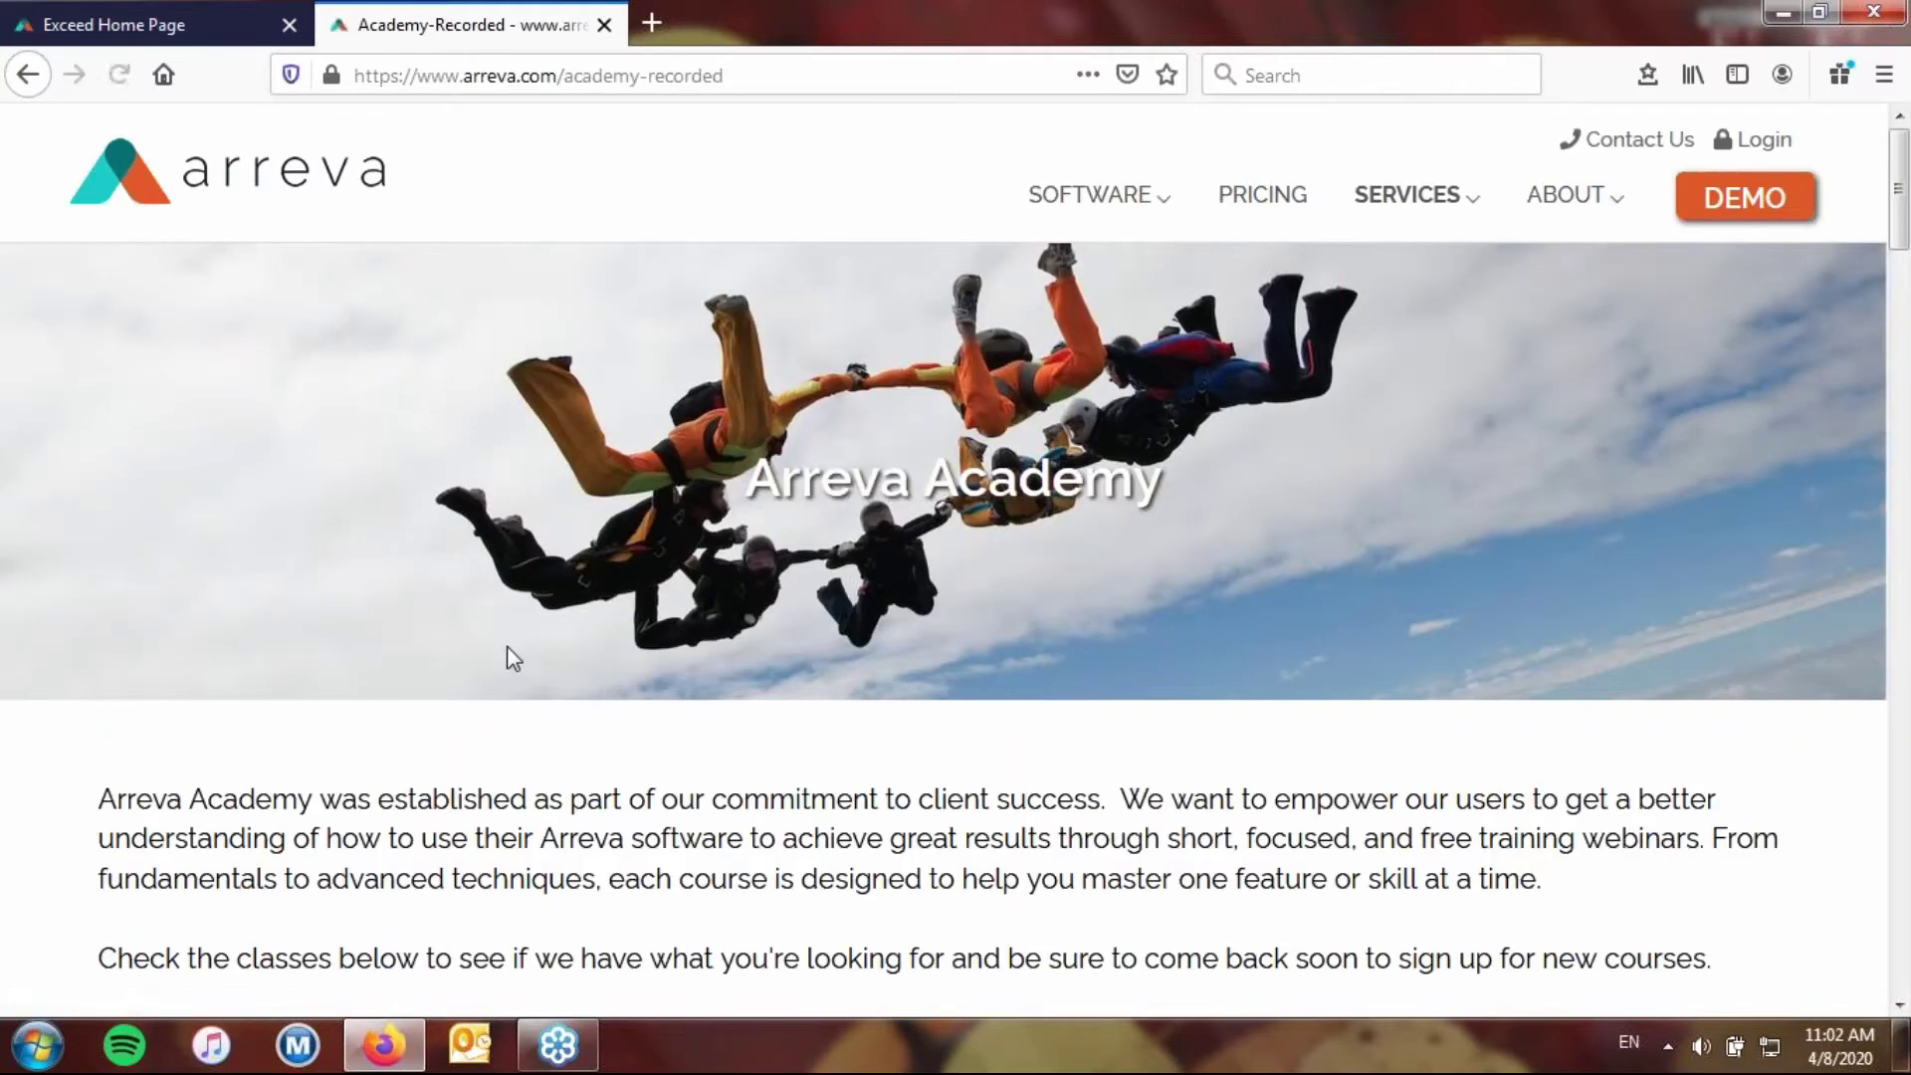
{"action": "left_click", "coordinate": [129, 38]}
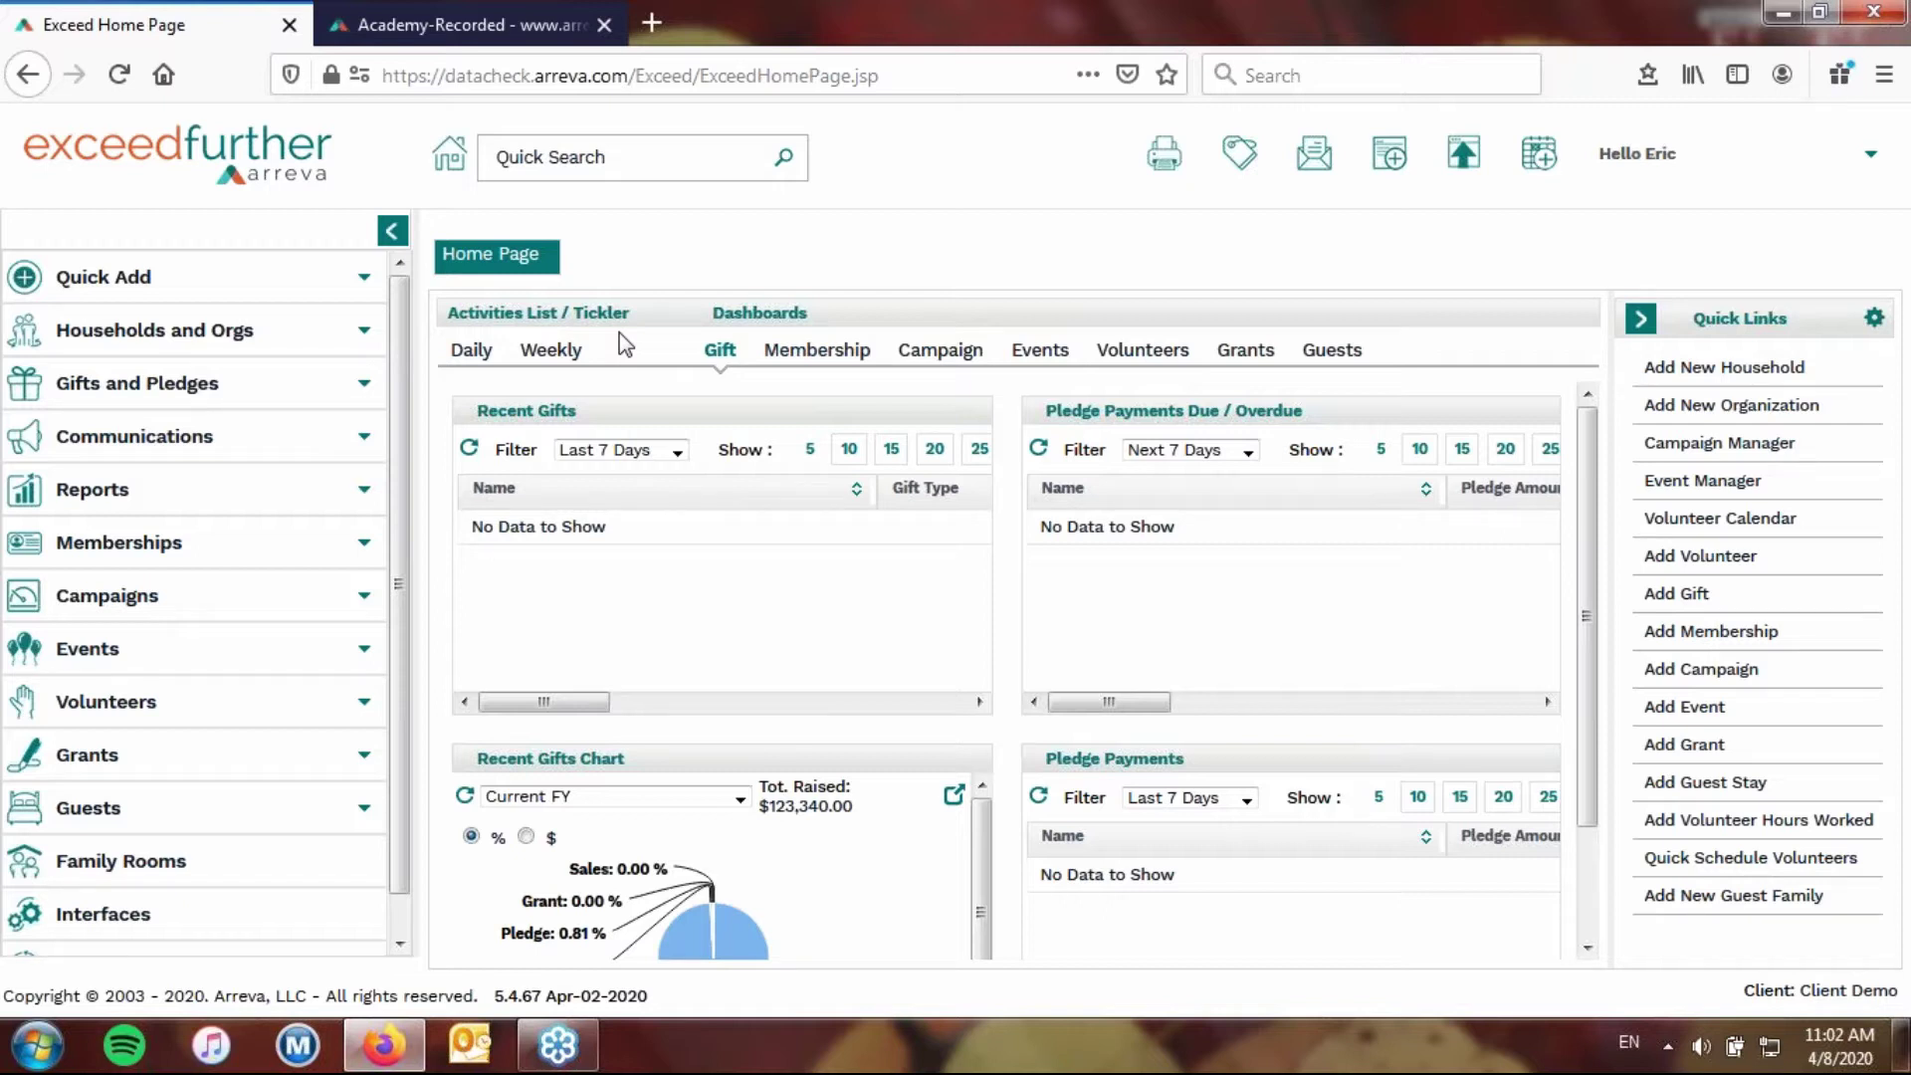
Go to Administration > User Management > User to show the Add User form.
{"action": "left_click", "coordinate": [1690, 171]}
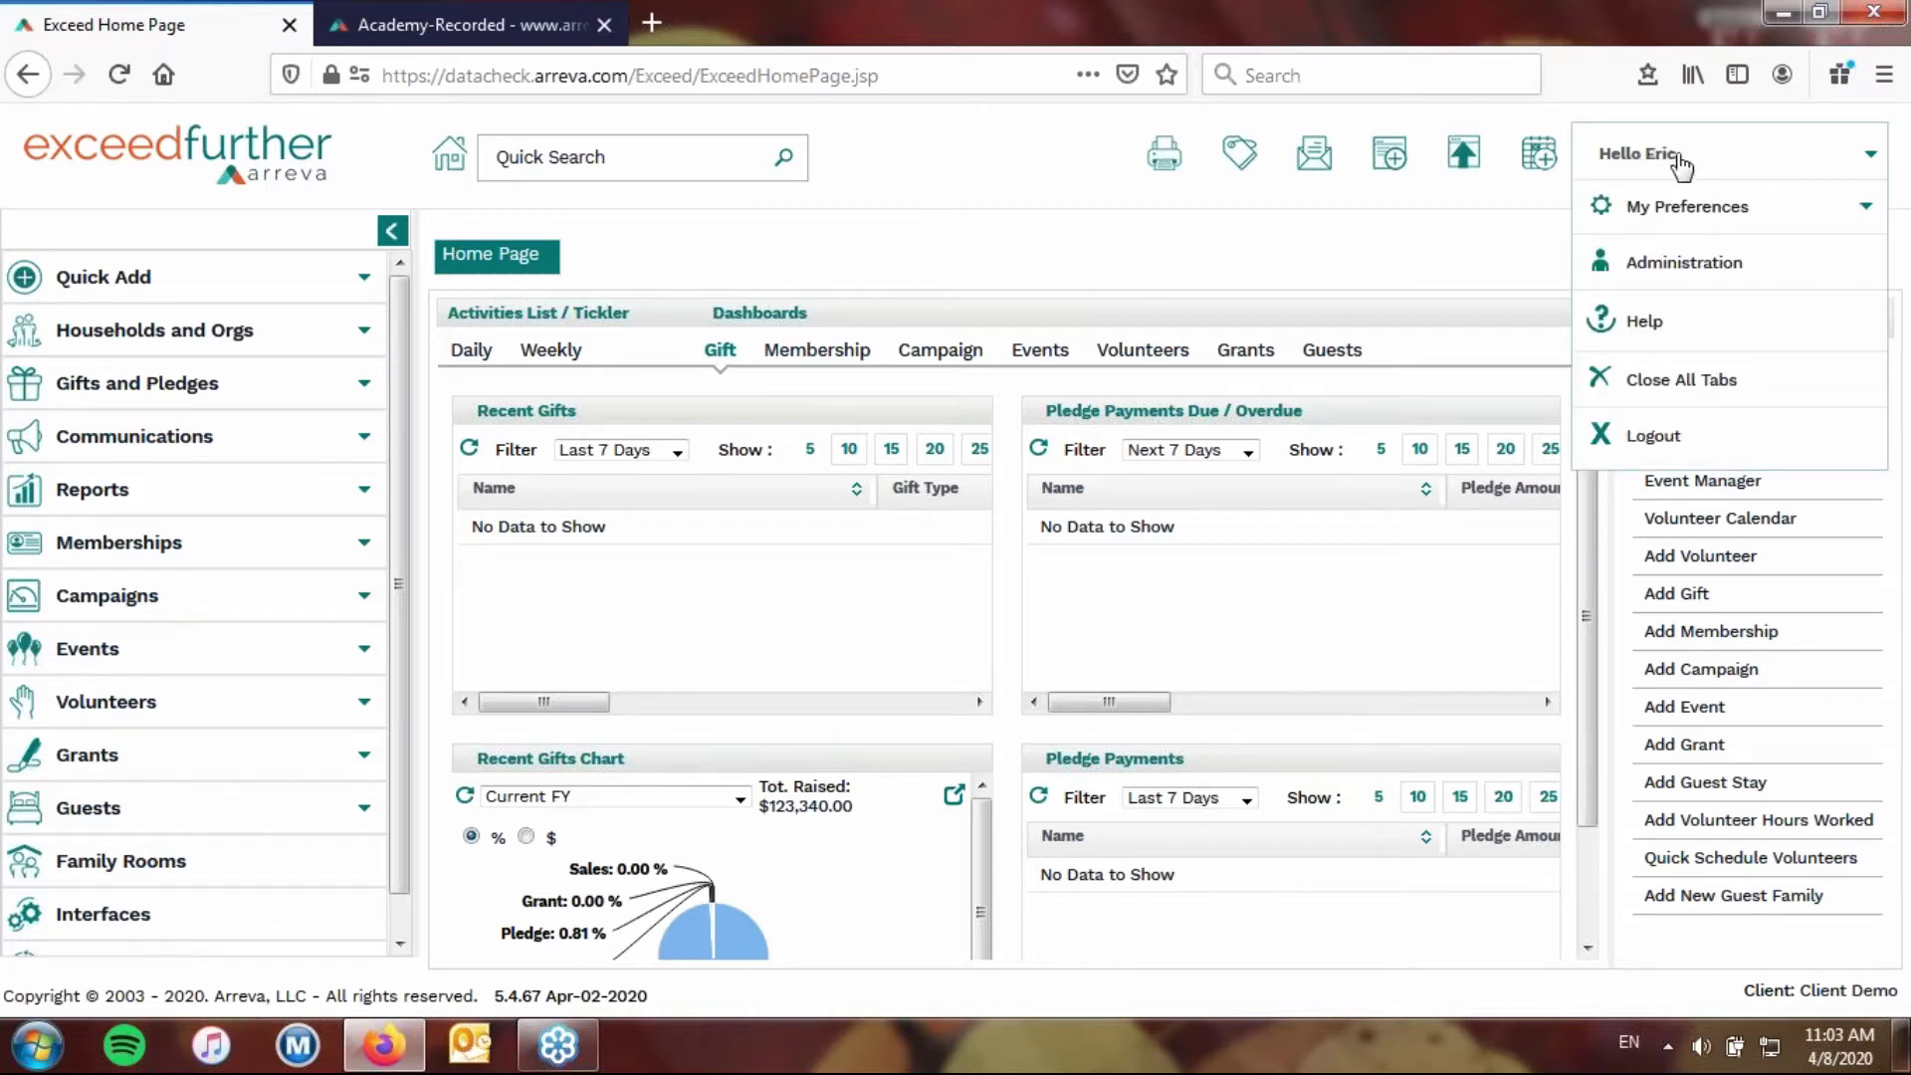
{"action": "left_click", "coordinate": [1681, 271]}
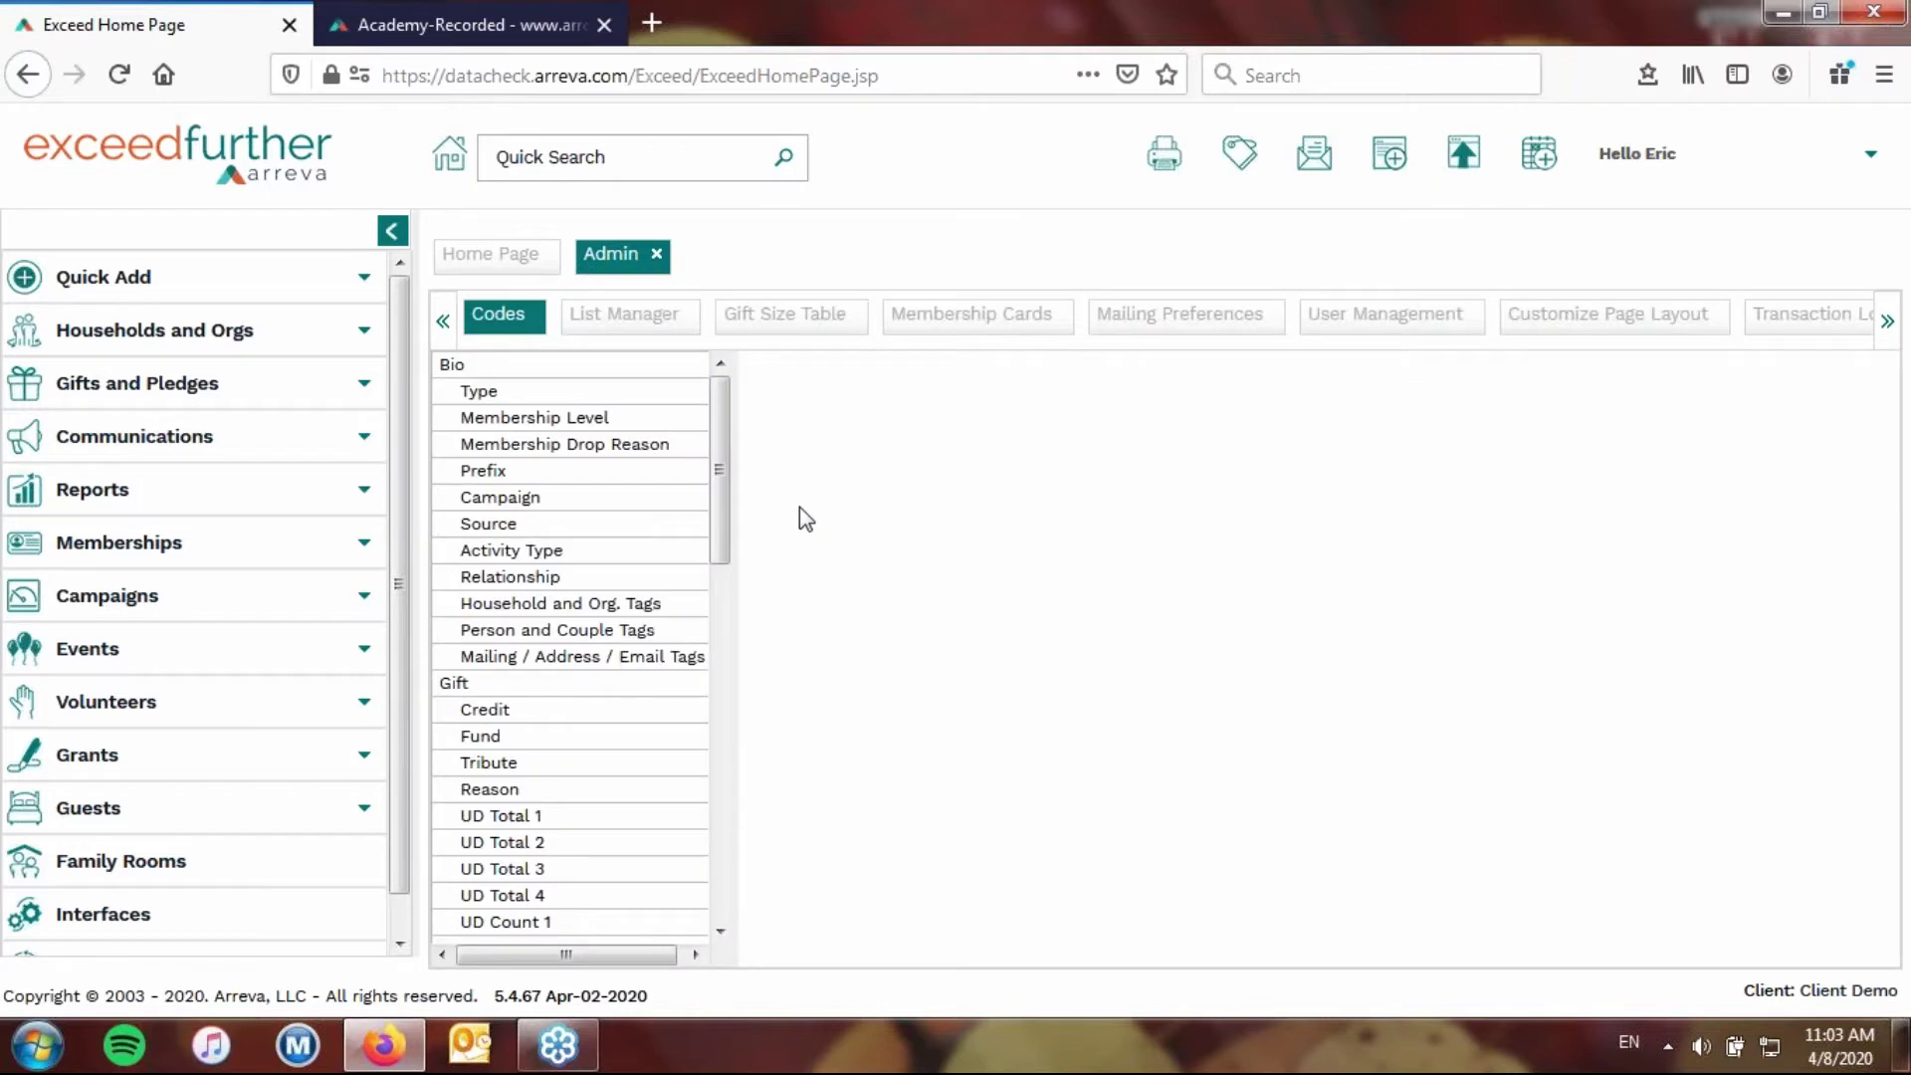
{"action": "left_click", "coordinate": [1344, 326]}
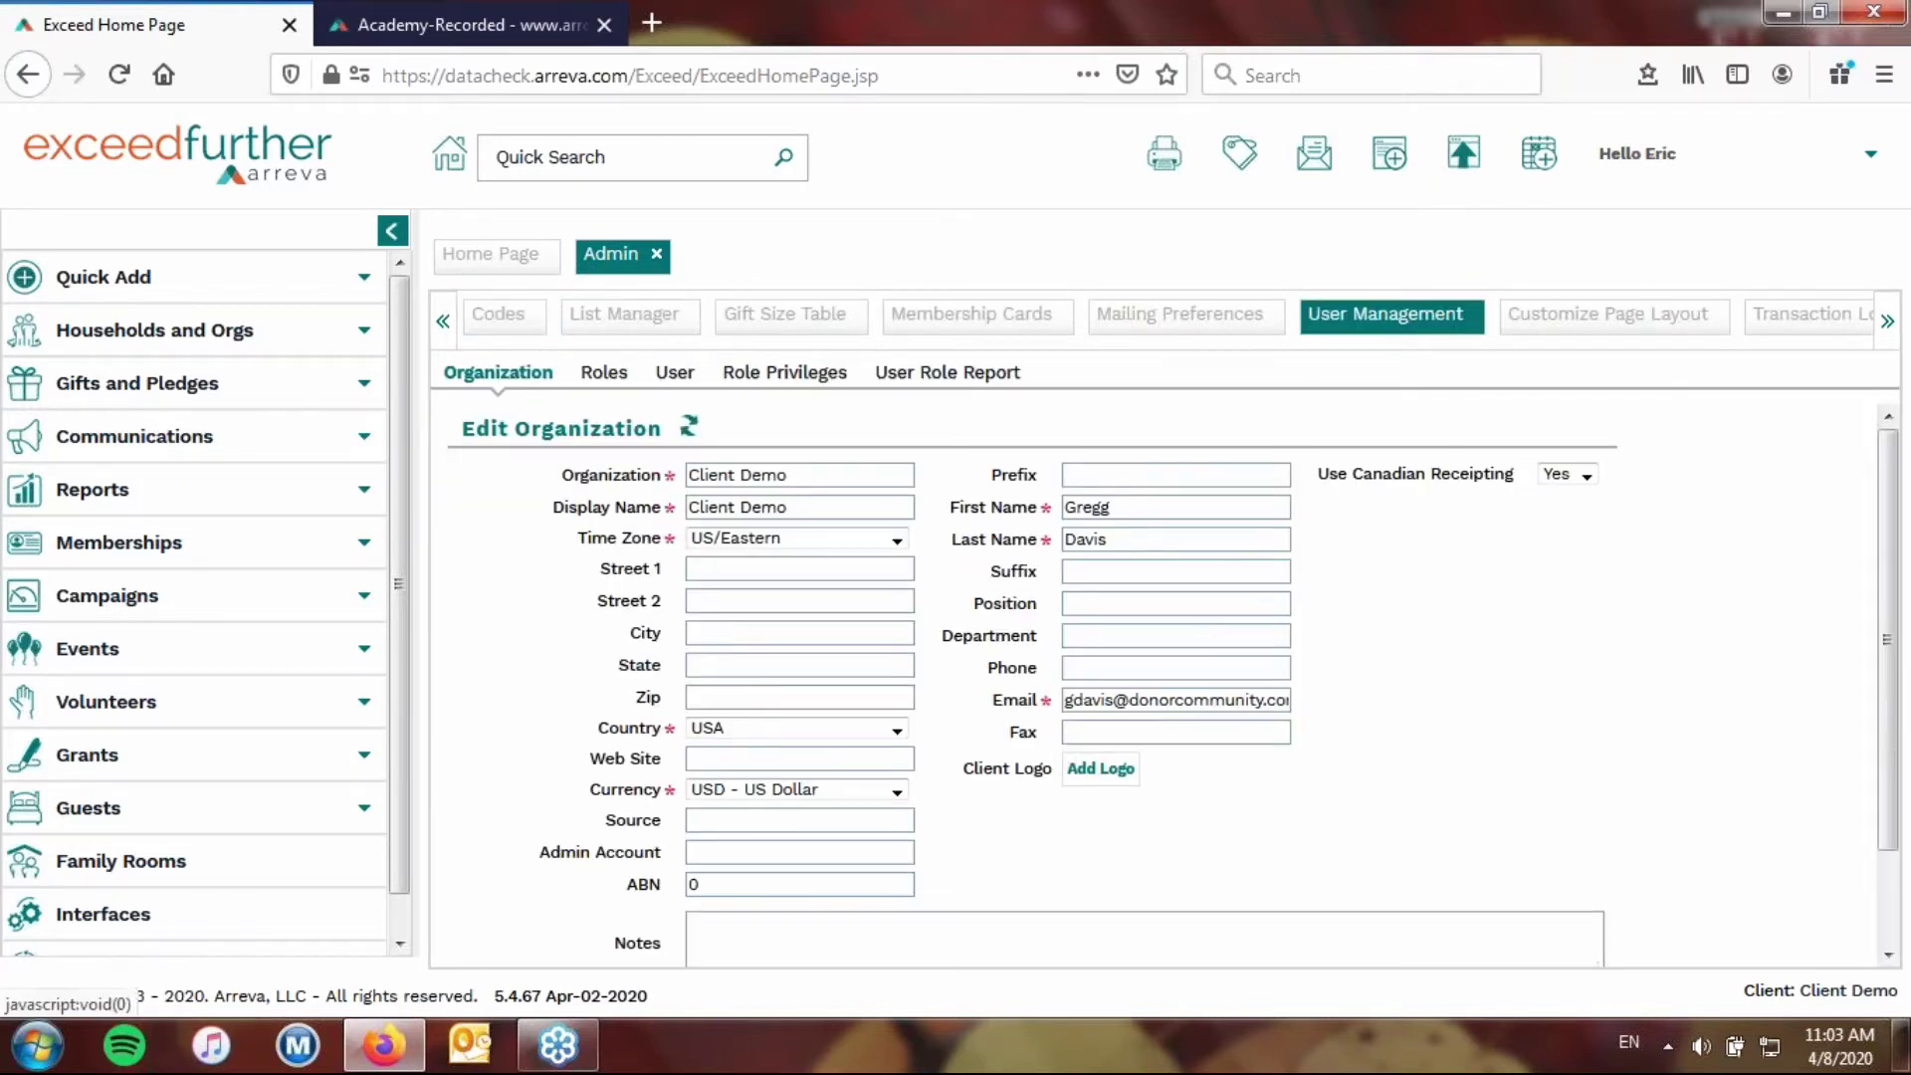
{"action": "left_click", "coordinate": [676, 379]}
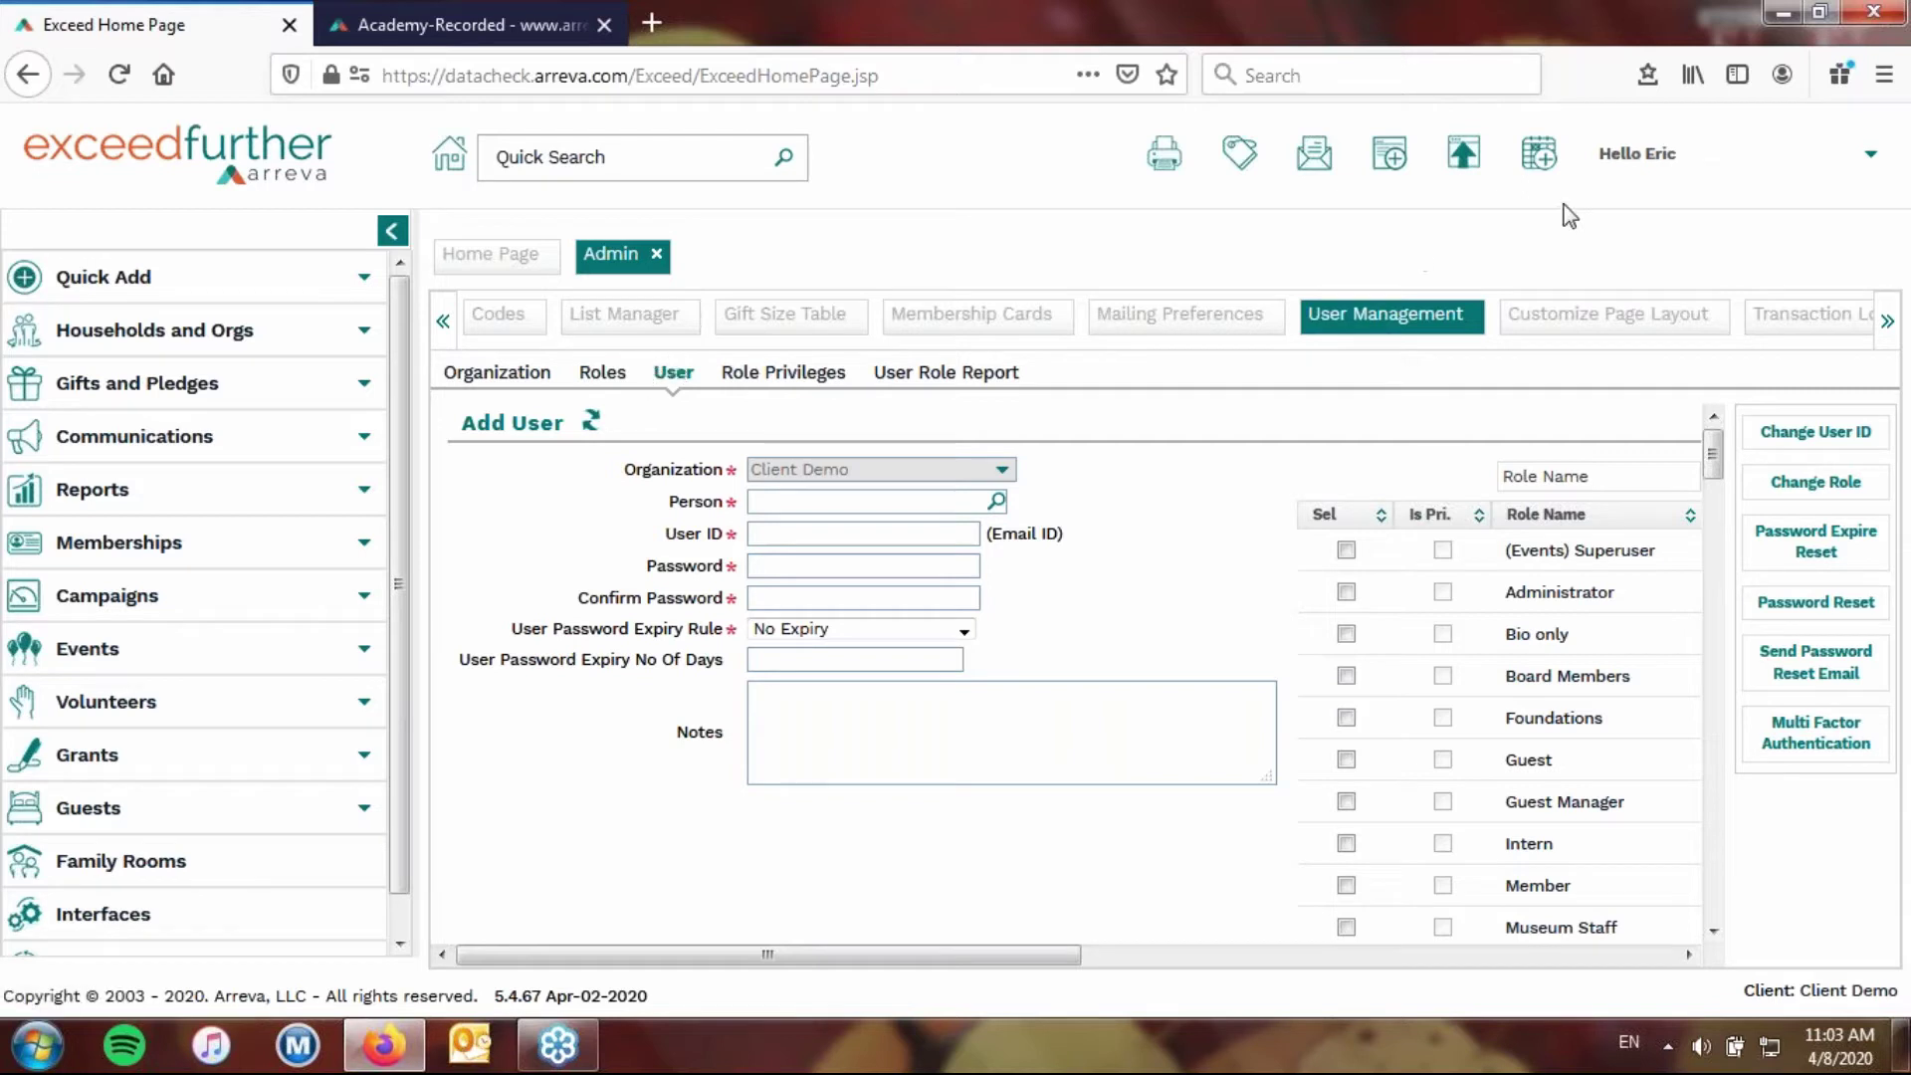
{"action": "left_click", "coordinate": [1659, 169]}
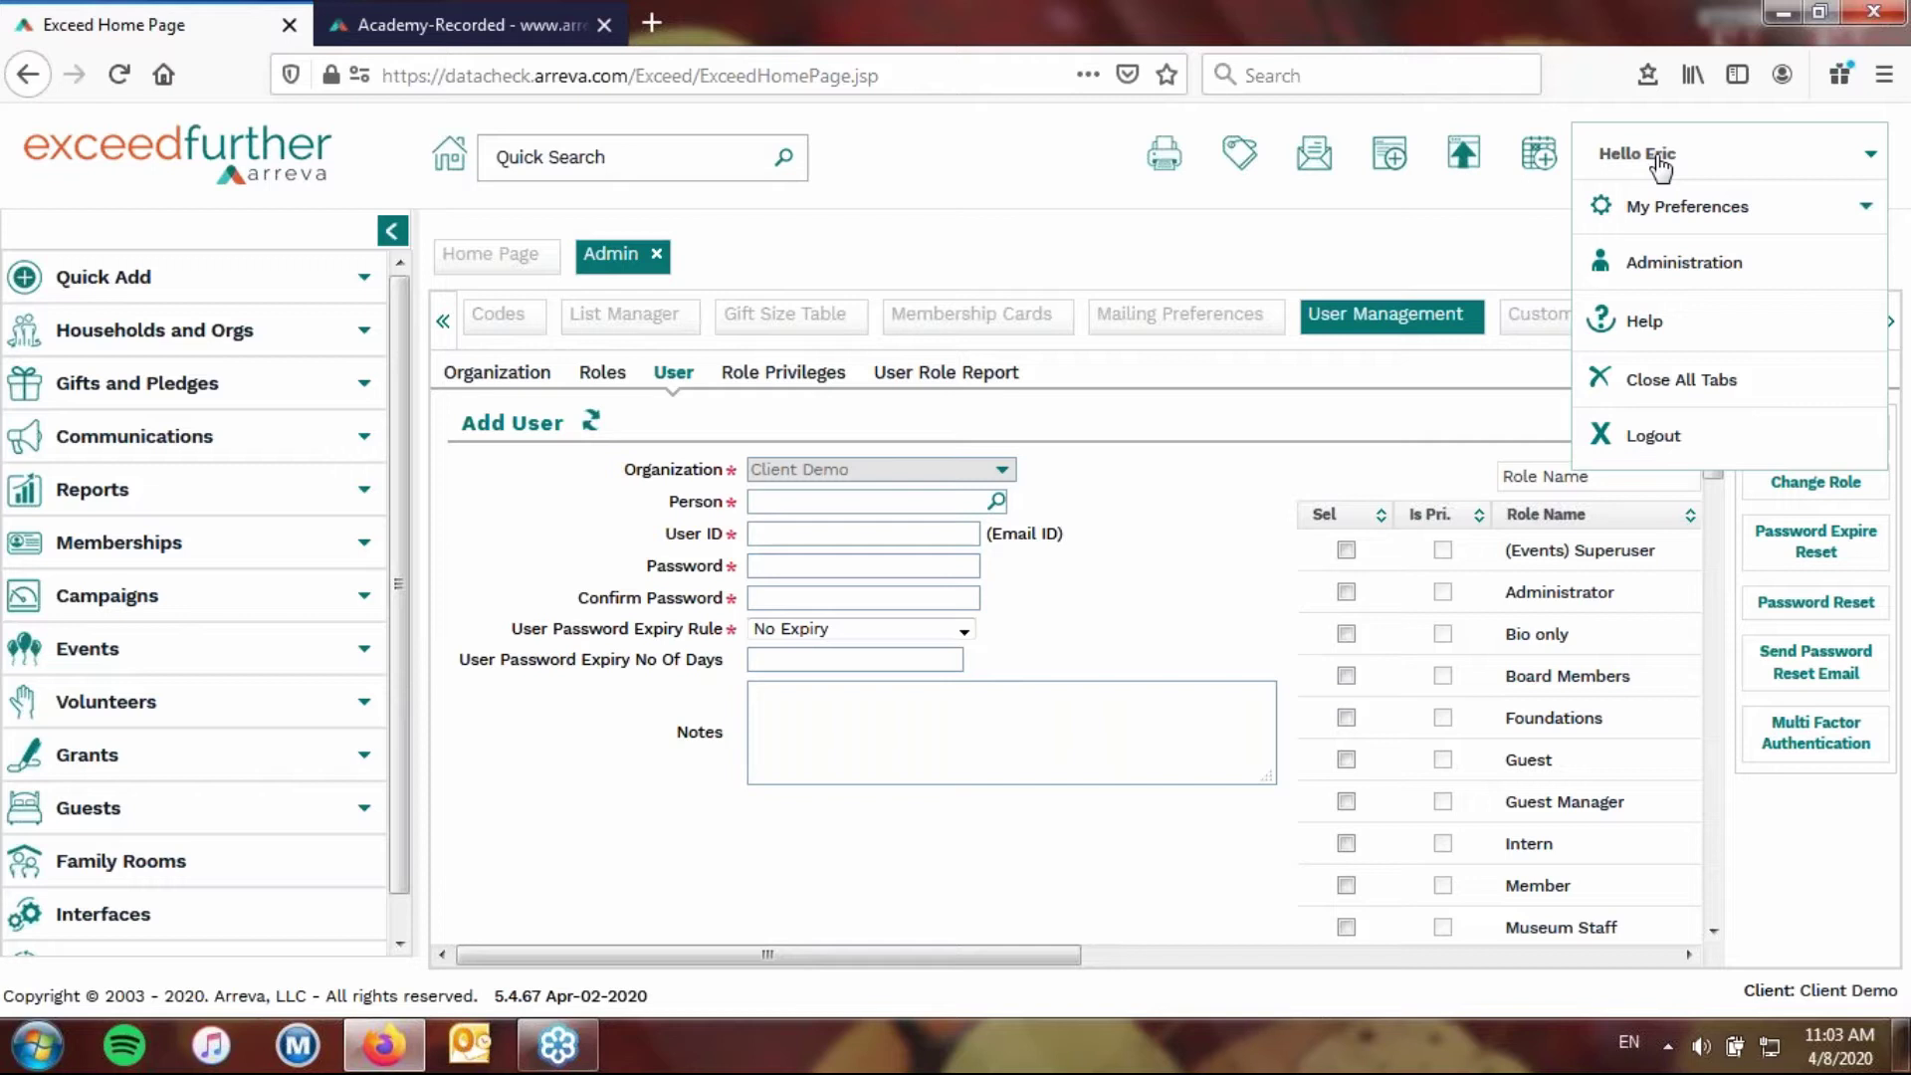
{"action": "left_click", "coordinate": [1647, 320]}
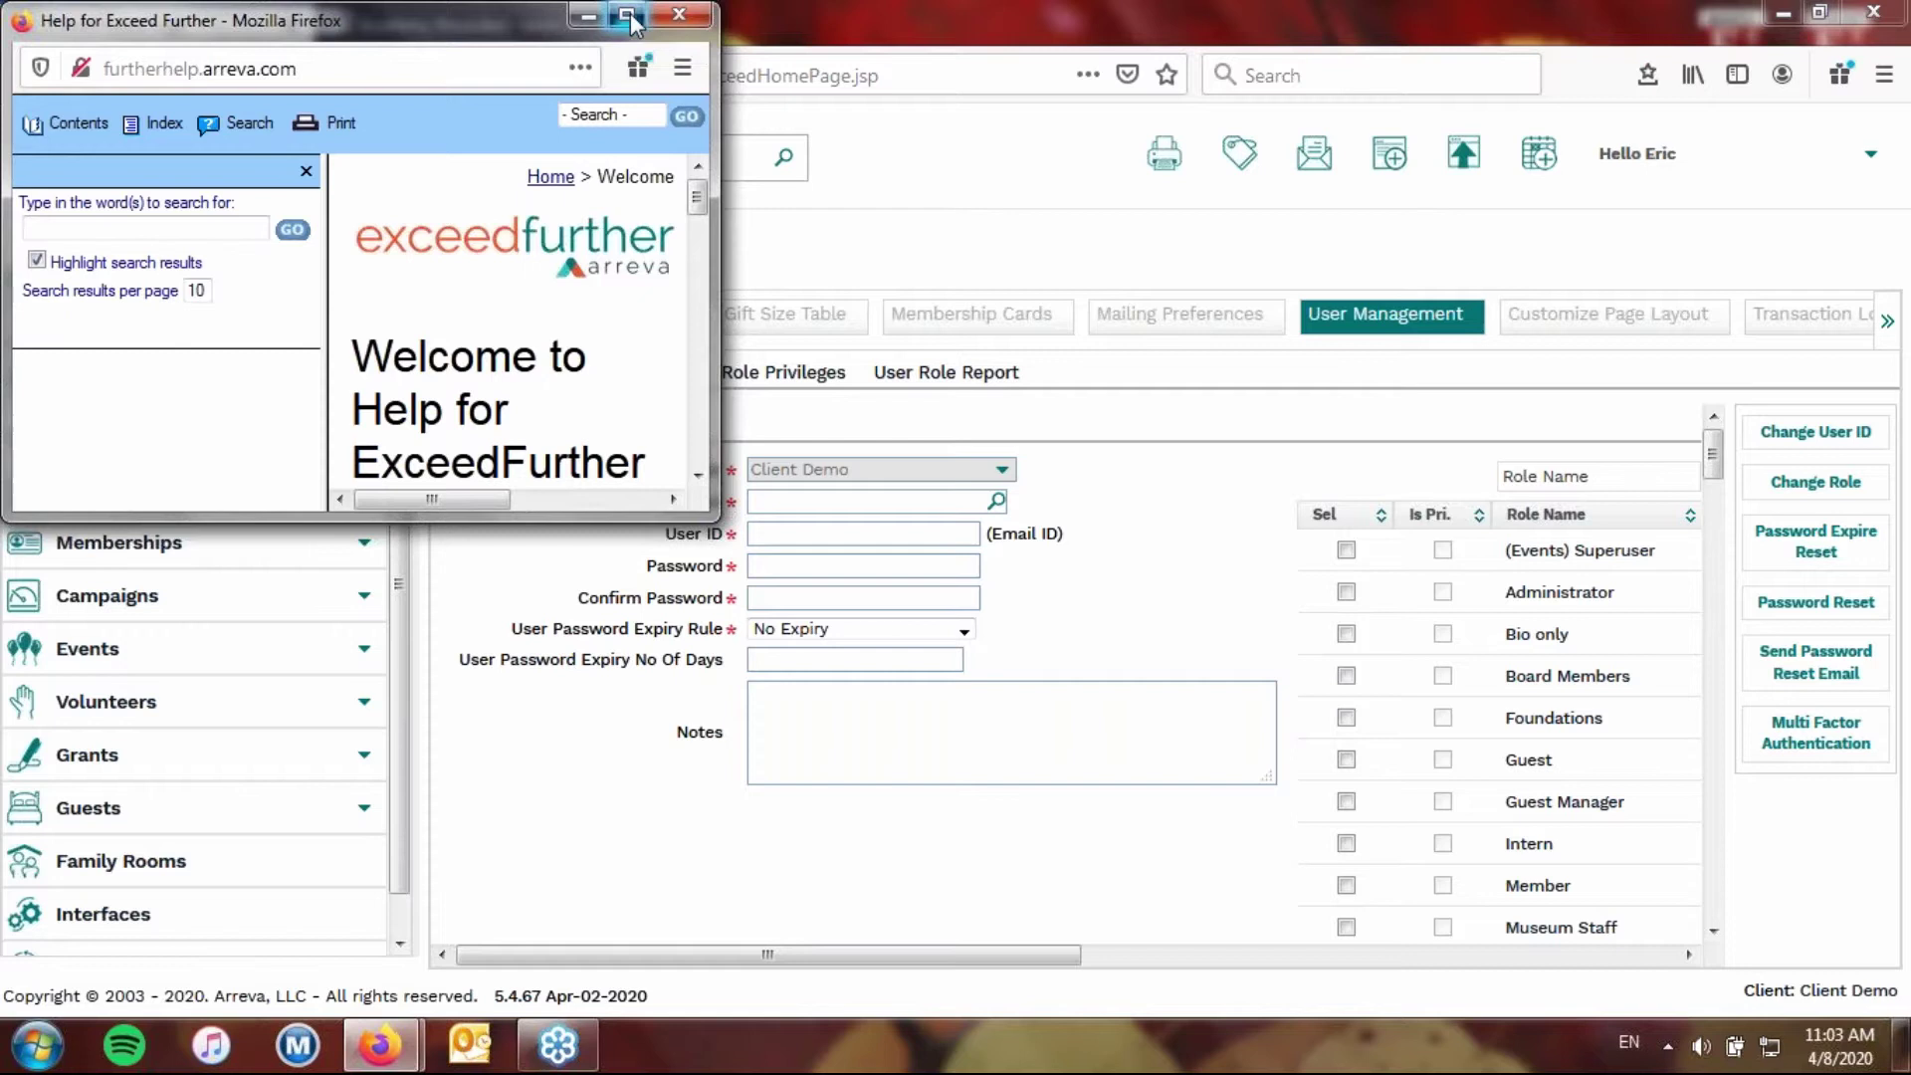
{"action": "left_click", "coordinate": [627, 16]}
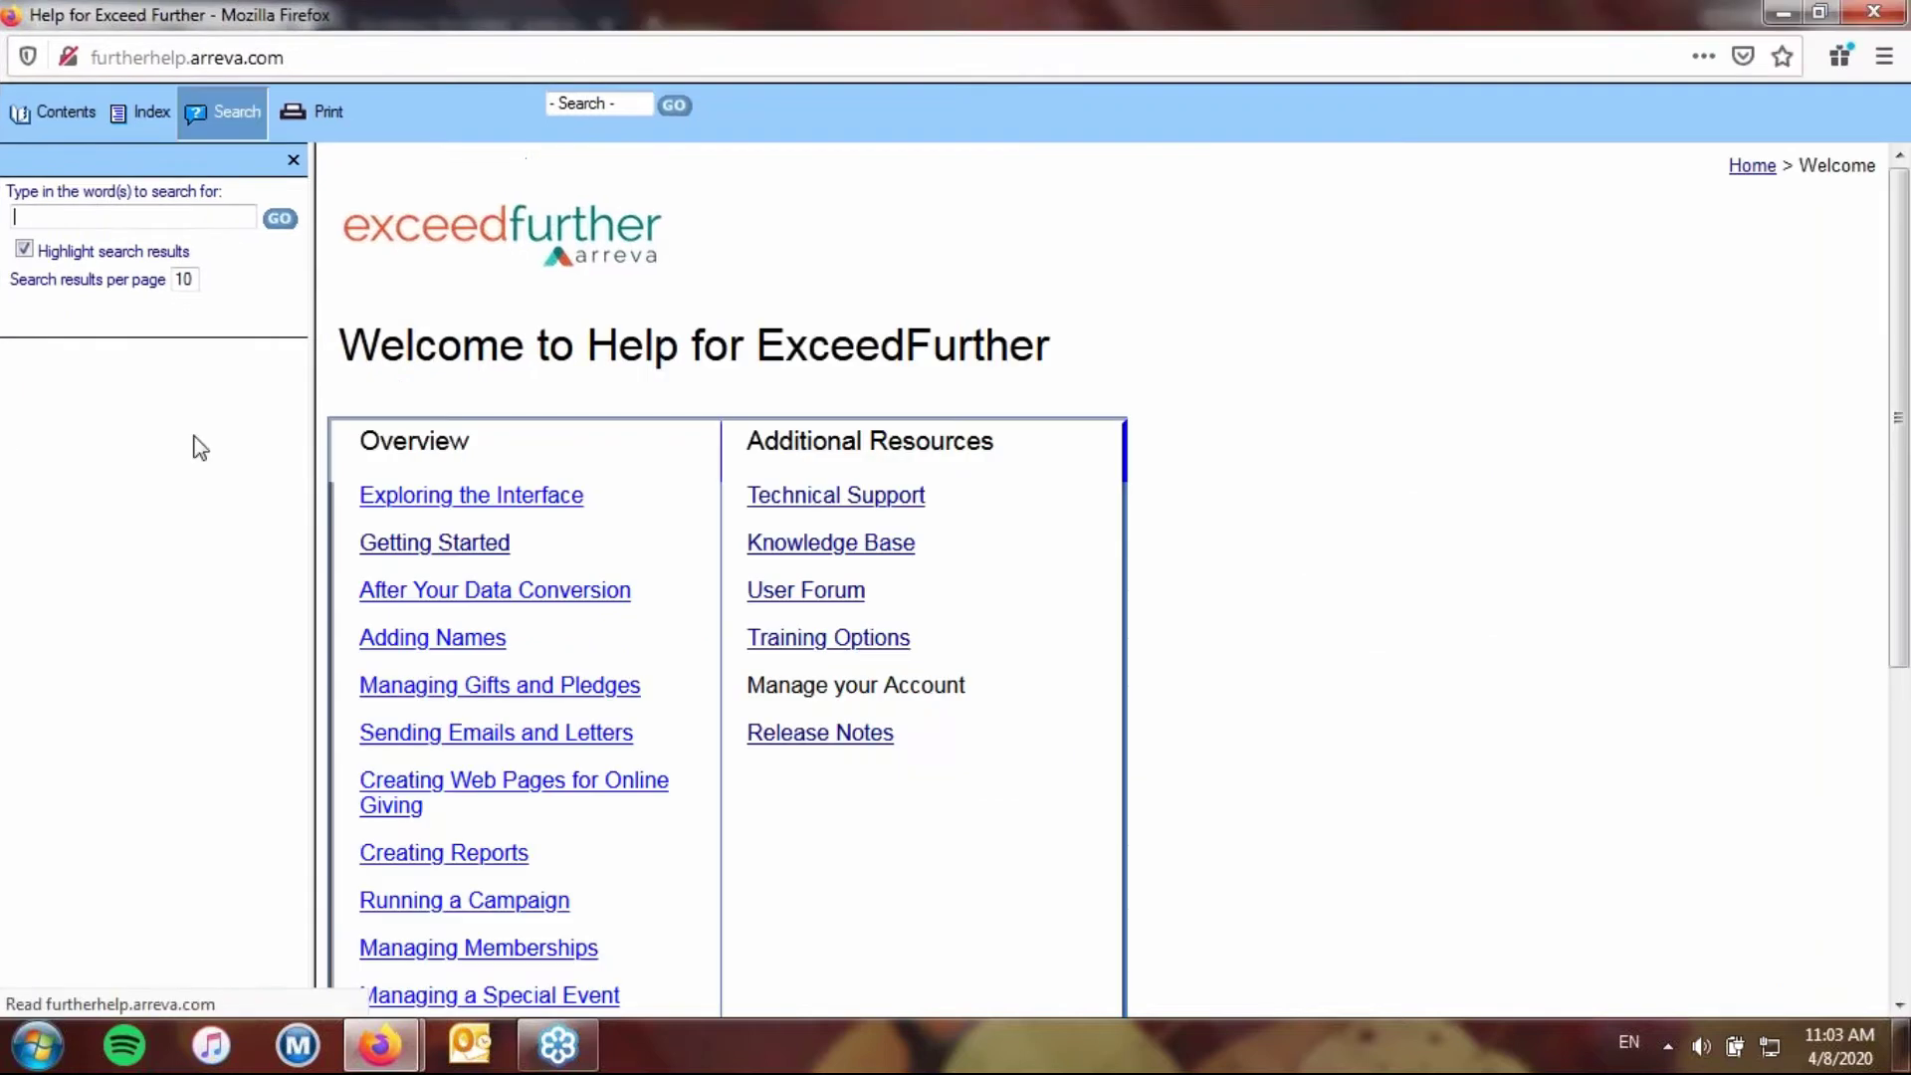
{"action": "left_click", "coordinate": [48, 119]}
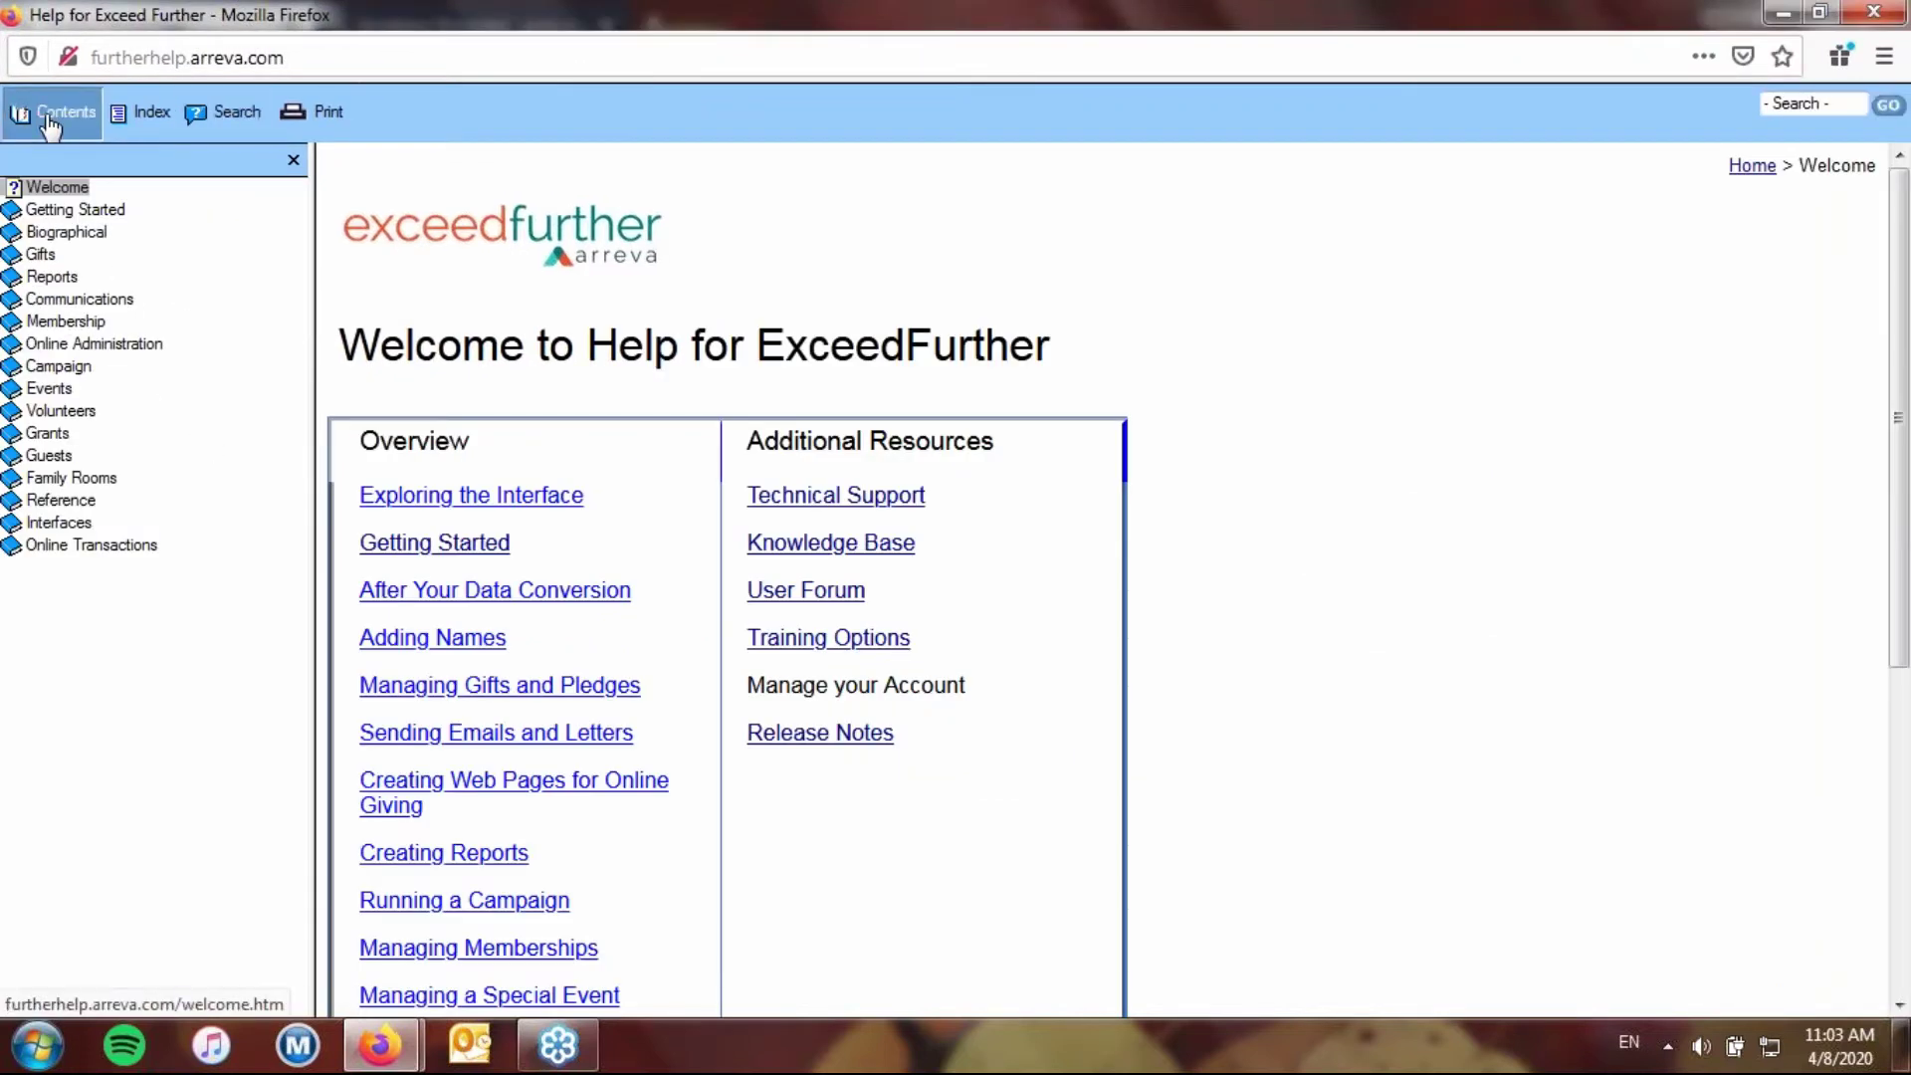
{"action": "left_click", "coordinate": [50, 217]}
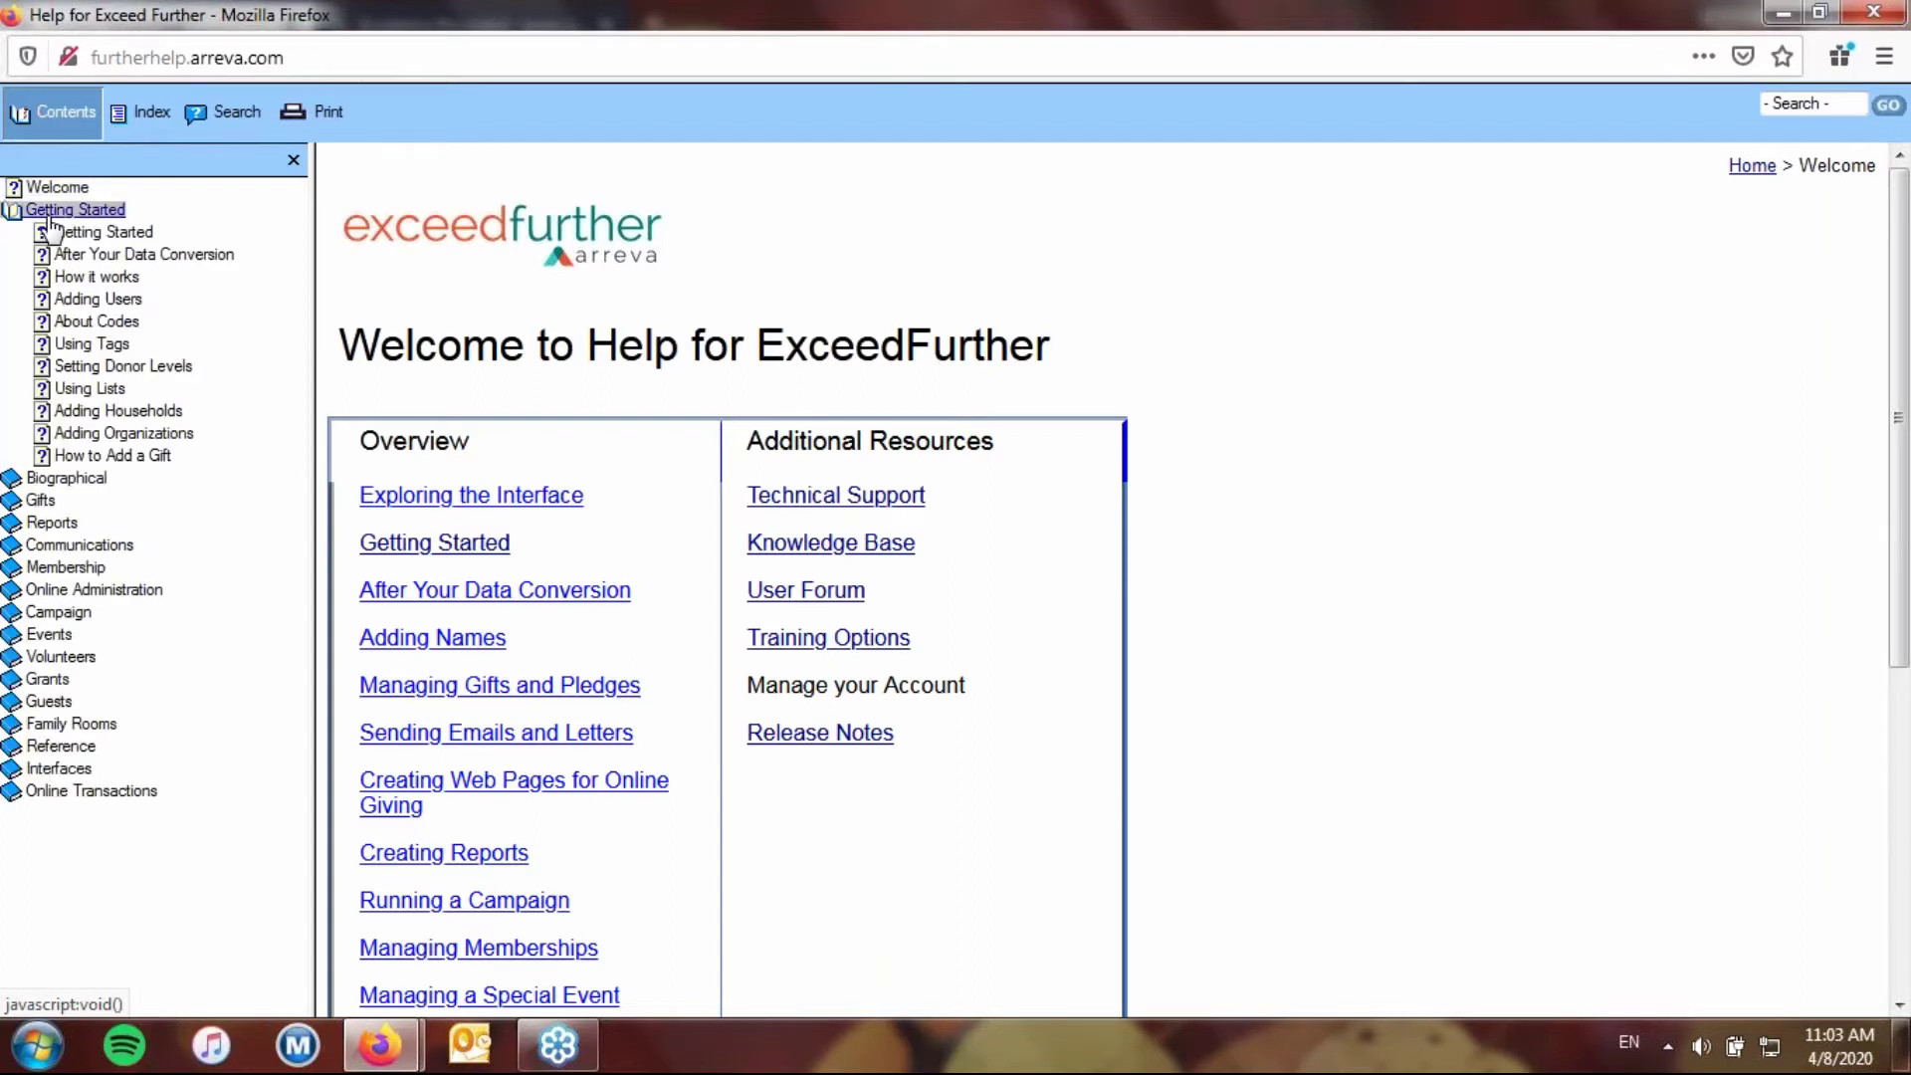
{"action": "left_click", "coordinate": [98, 299]}
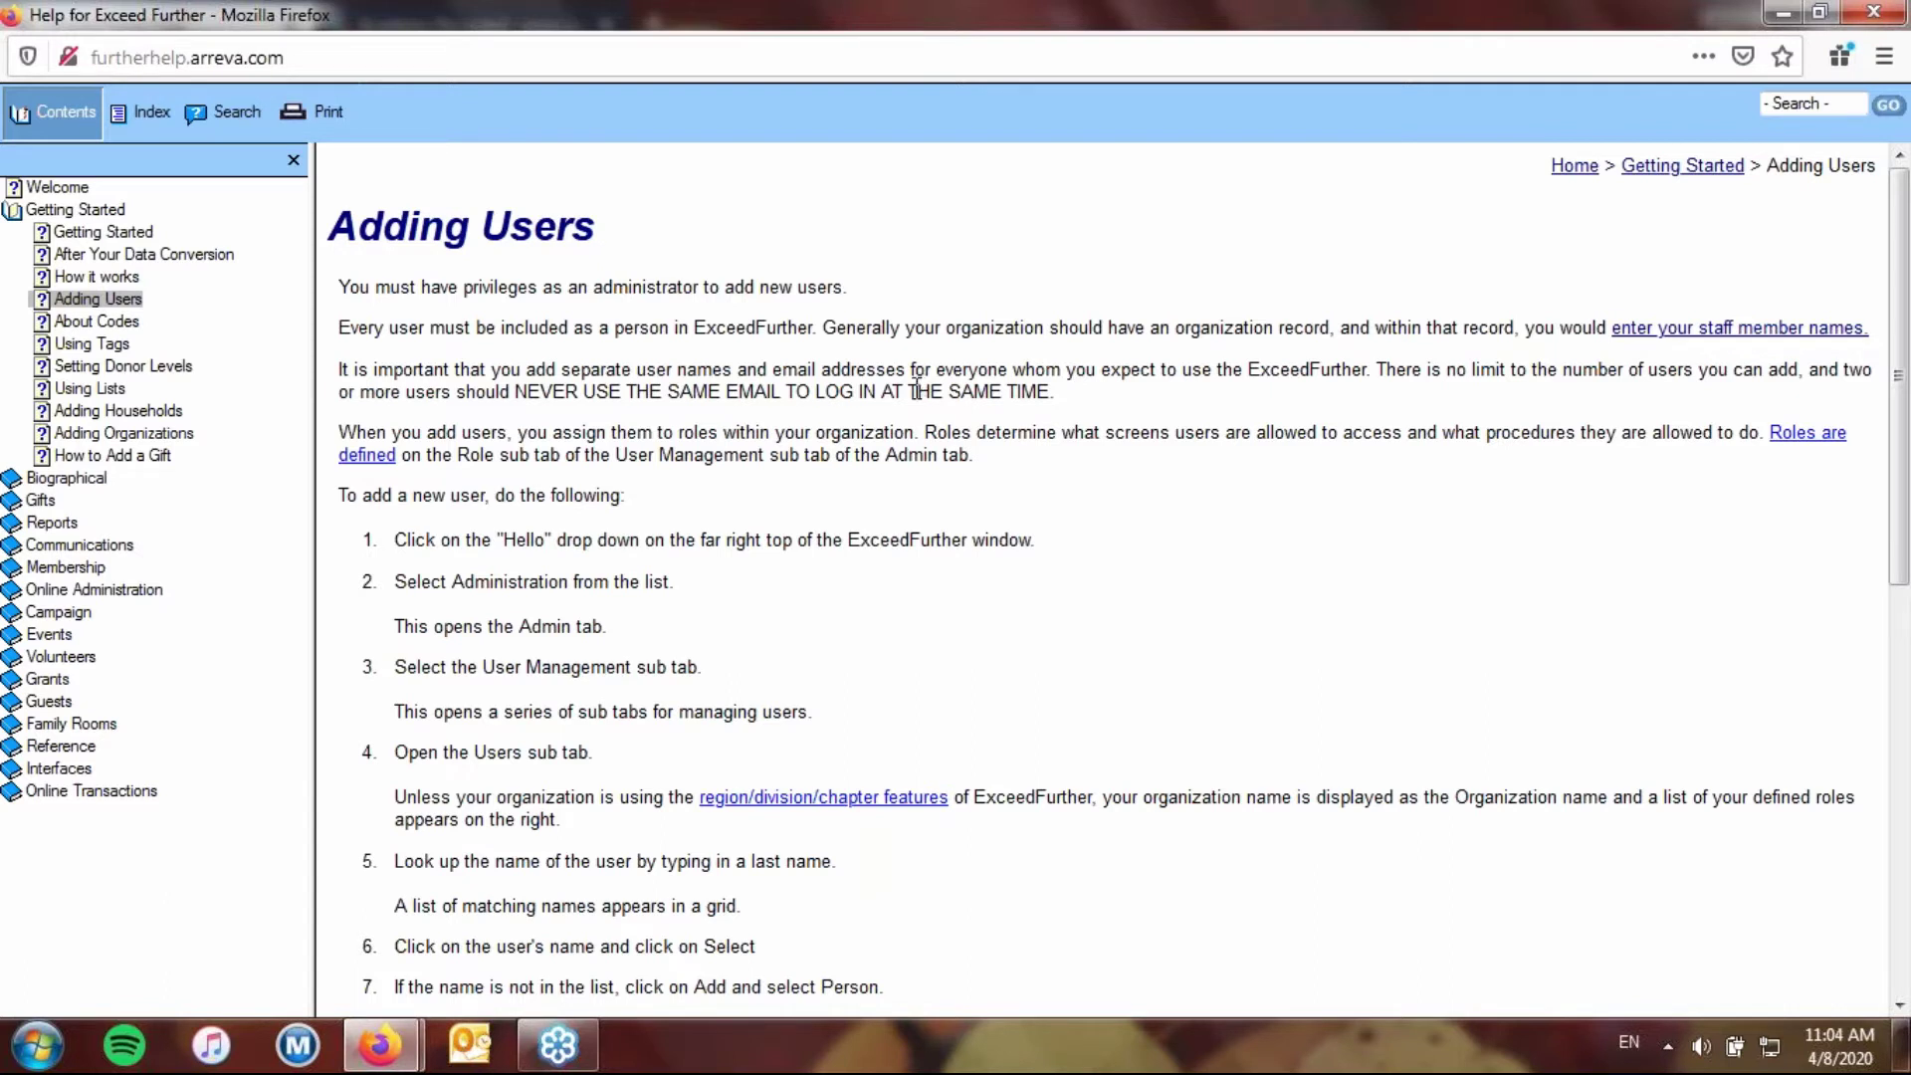
{"action": "left_click", "coordinate": [1875, 12]}
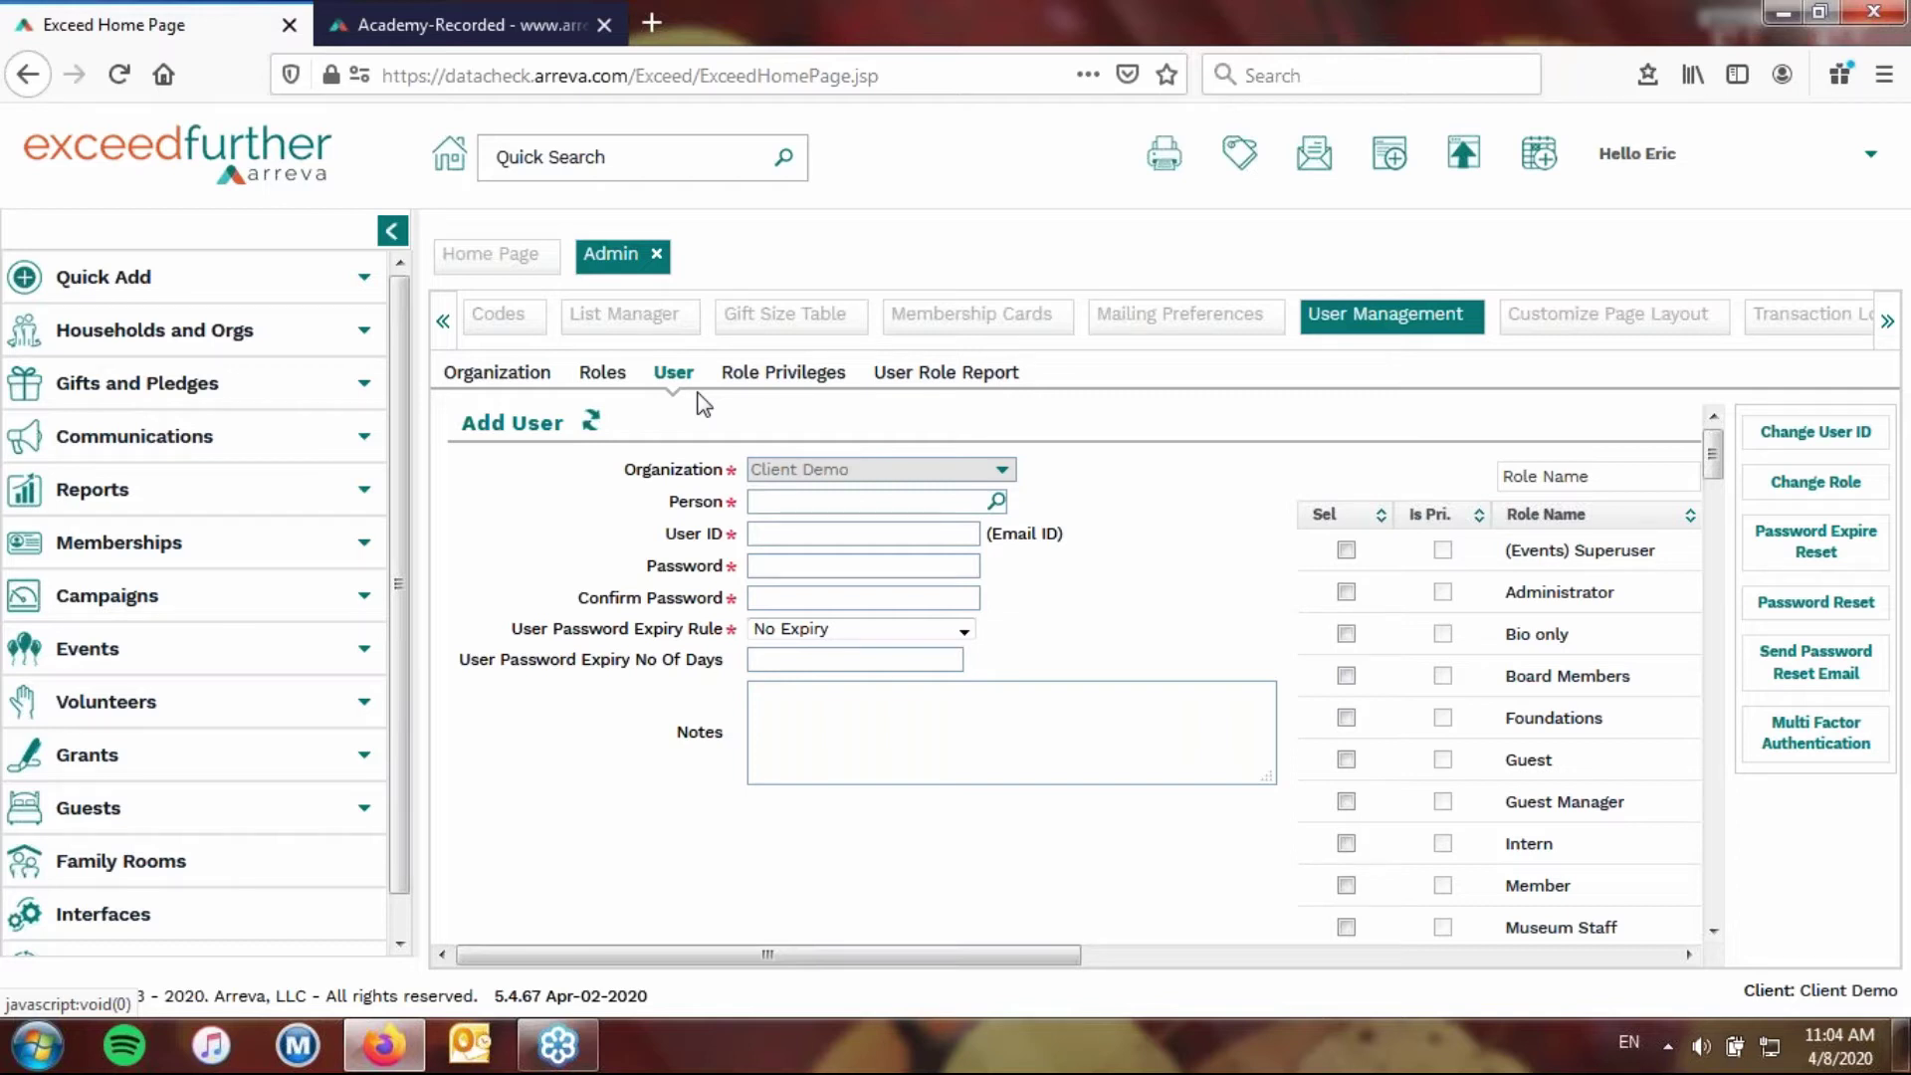
Load the Superuser role's page privileges on the Role Privileges tab.
{"action": "left_click", "coordinate": [602, 372]}
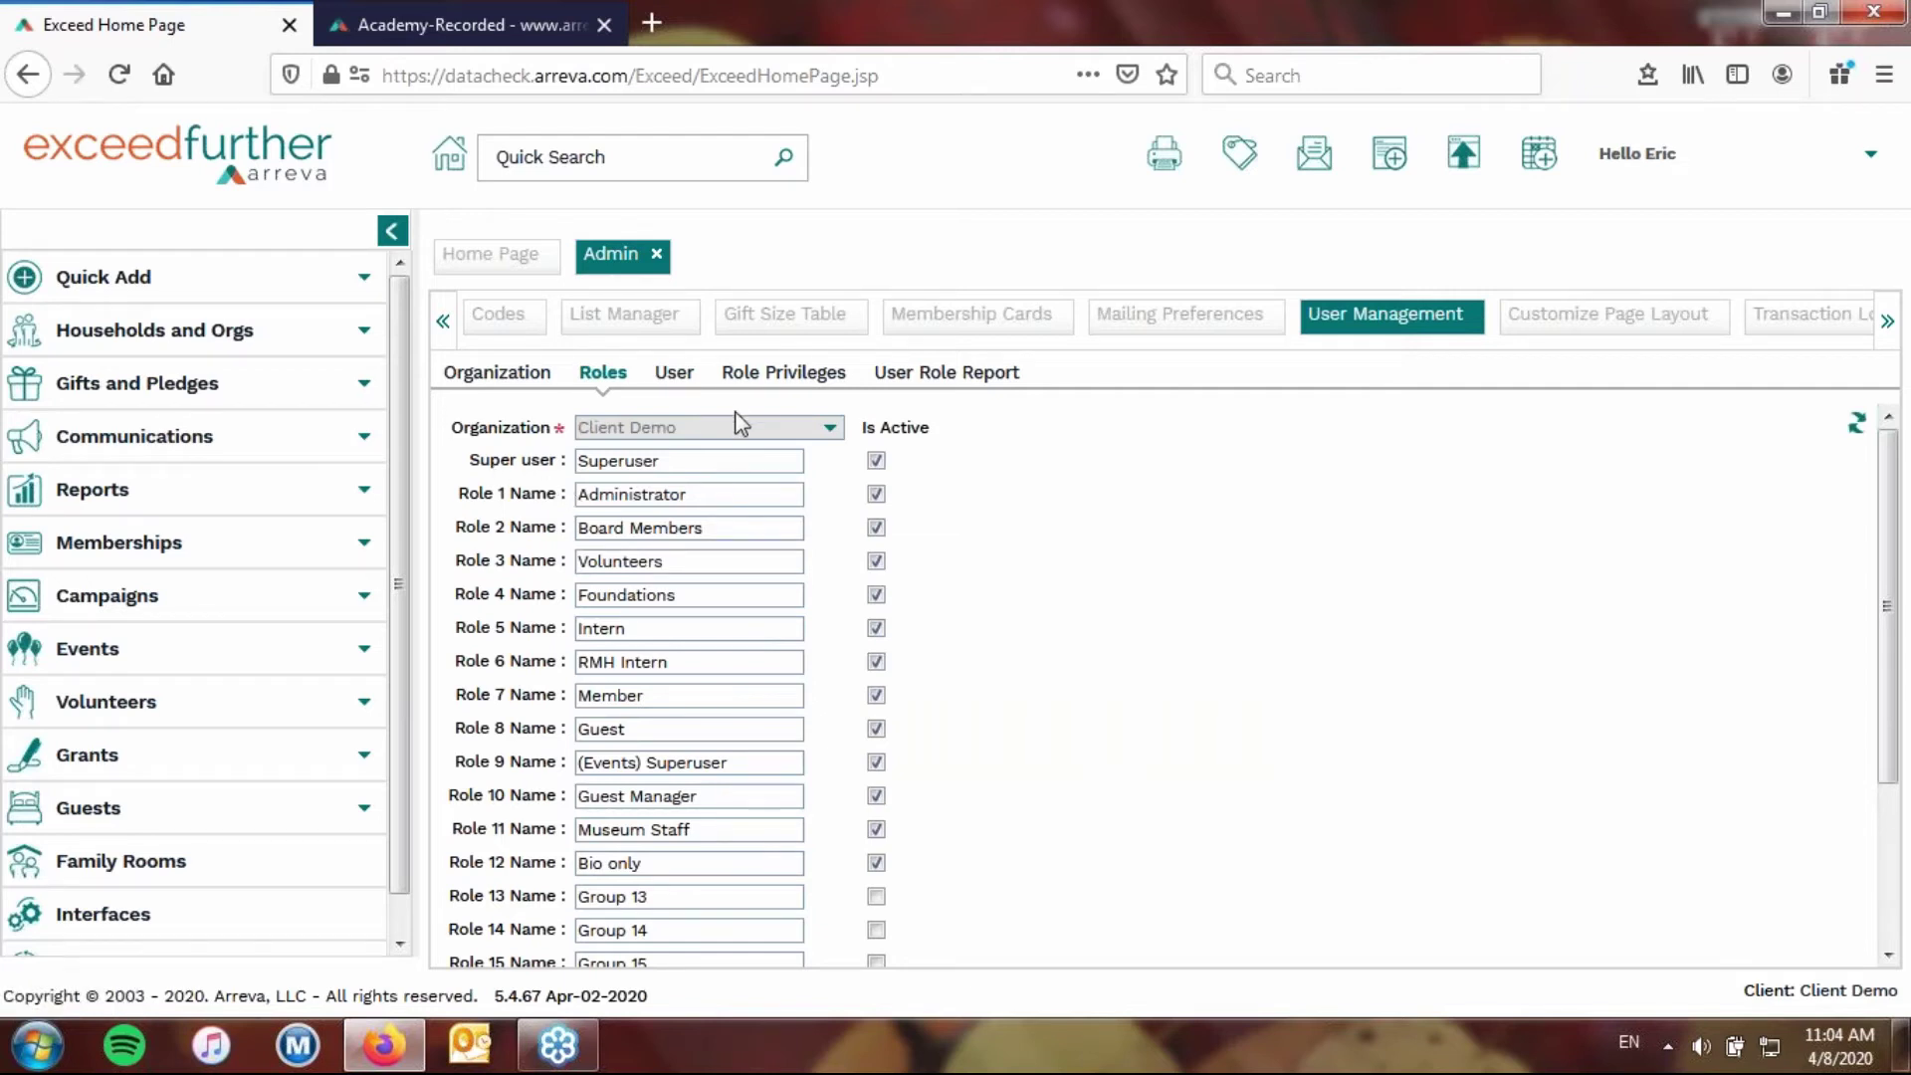
{"action": "left_click", "coordinate": [748, 384]}
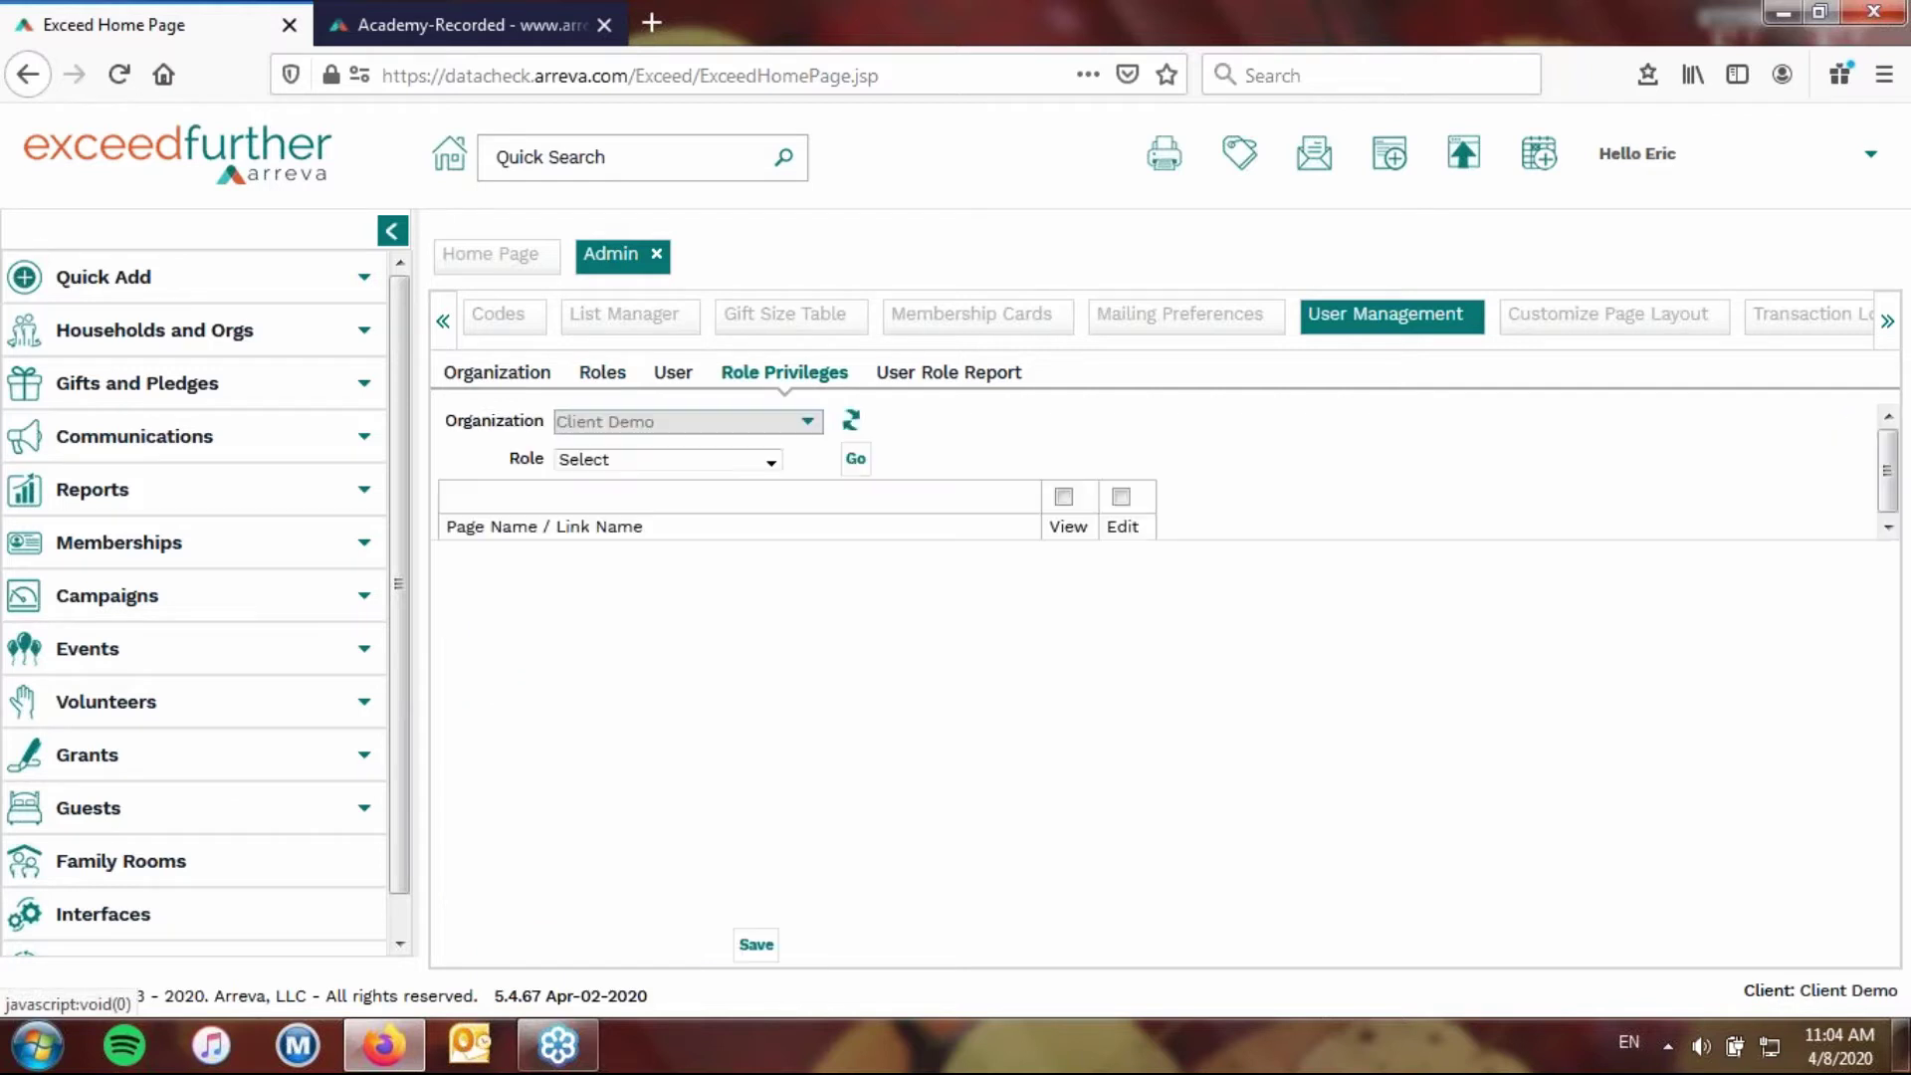
{"action": "left_click", "coordinate": [718, 461]}
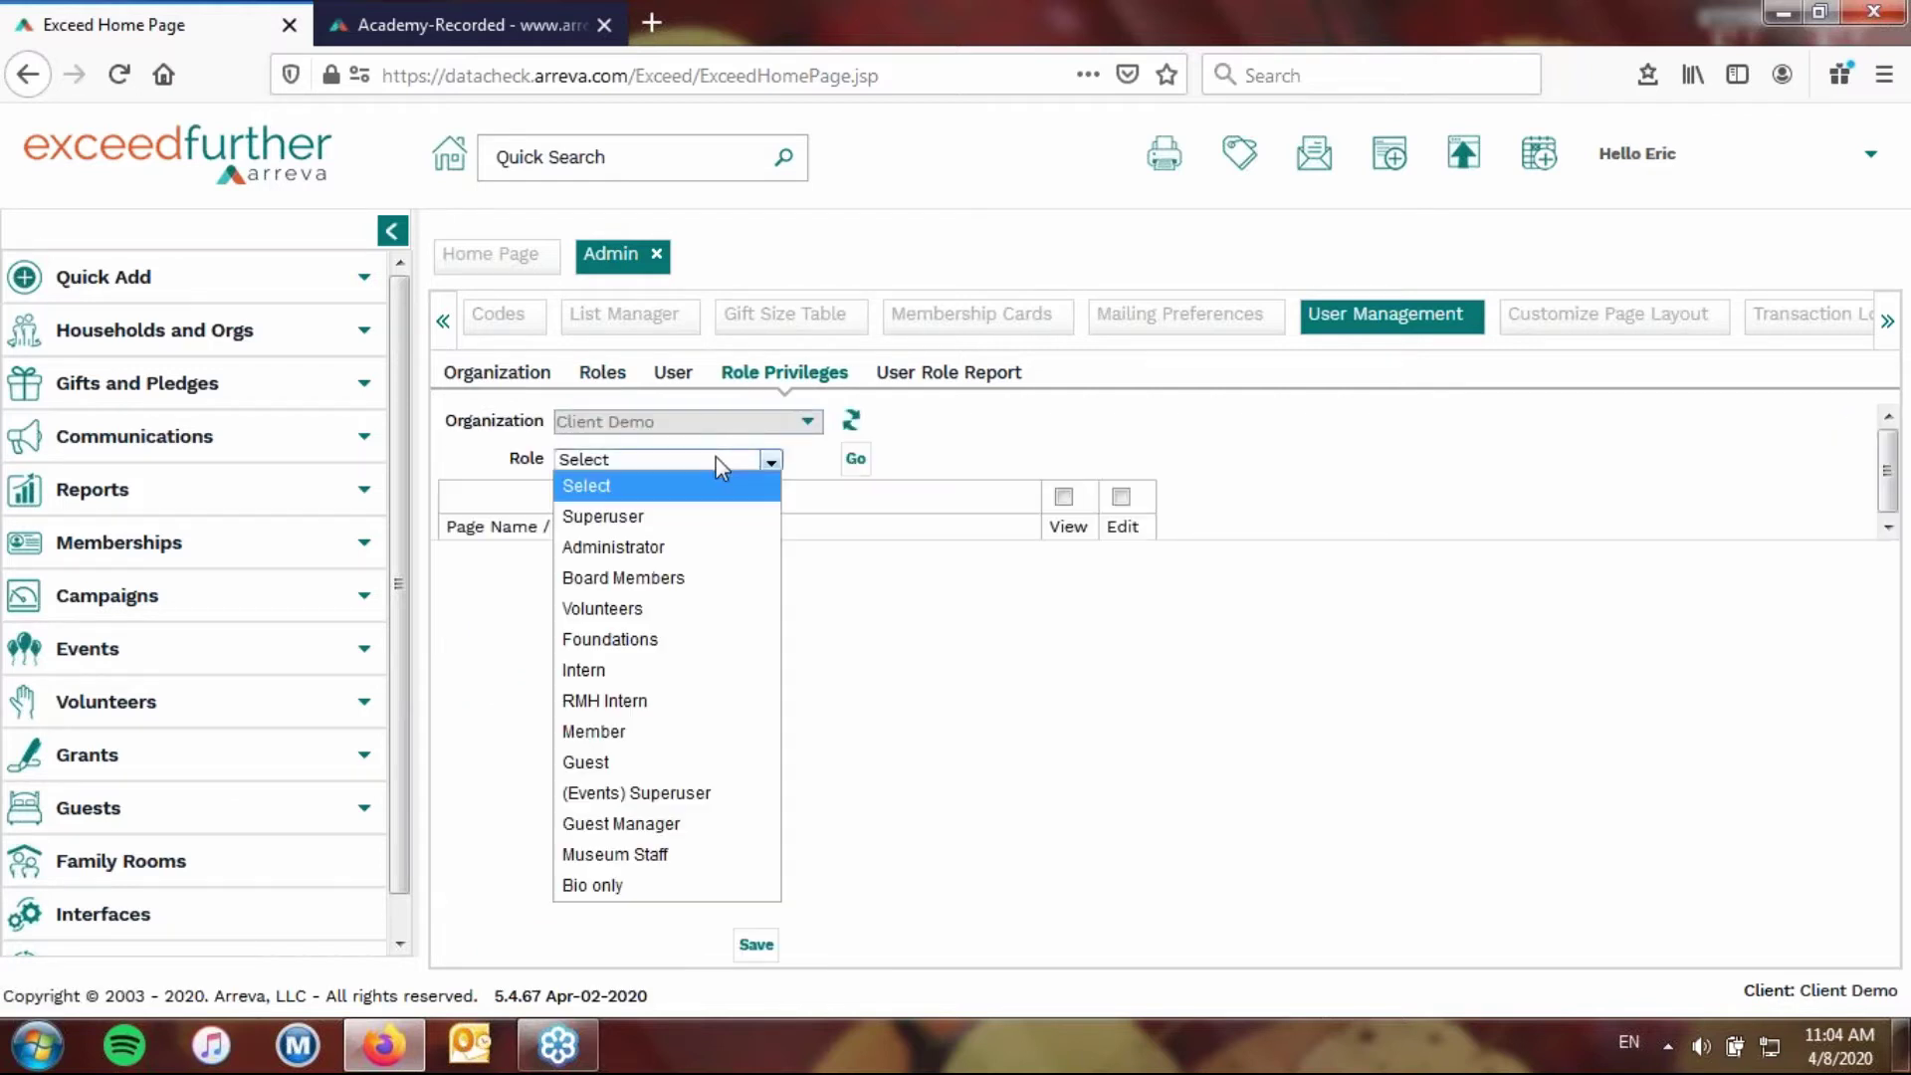
{"action": "left_click", "coordinate": [700, 516]}
{"action": "left_click", "coordinate": [856, 463]}
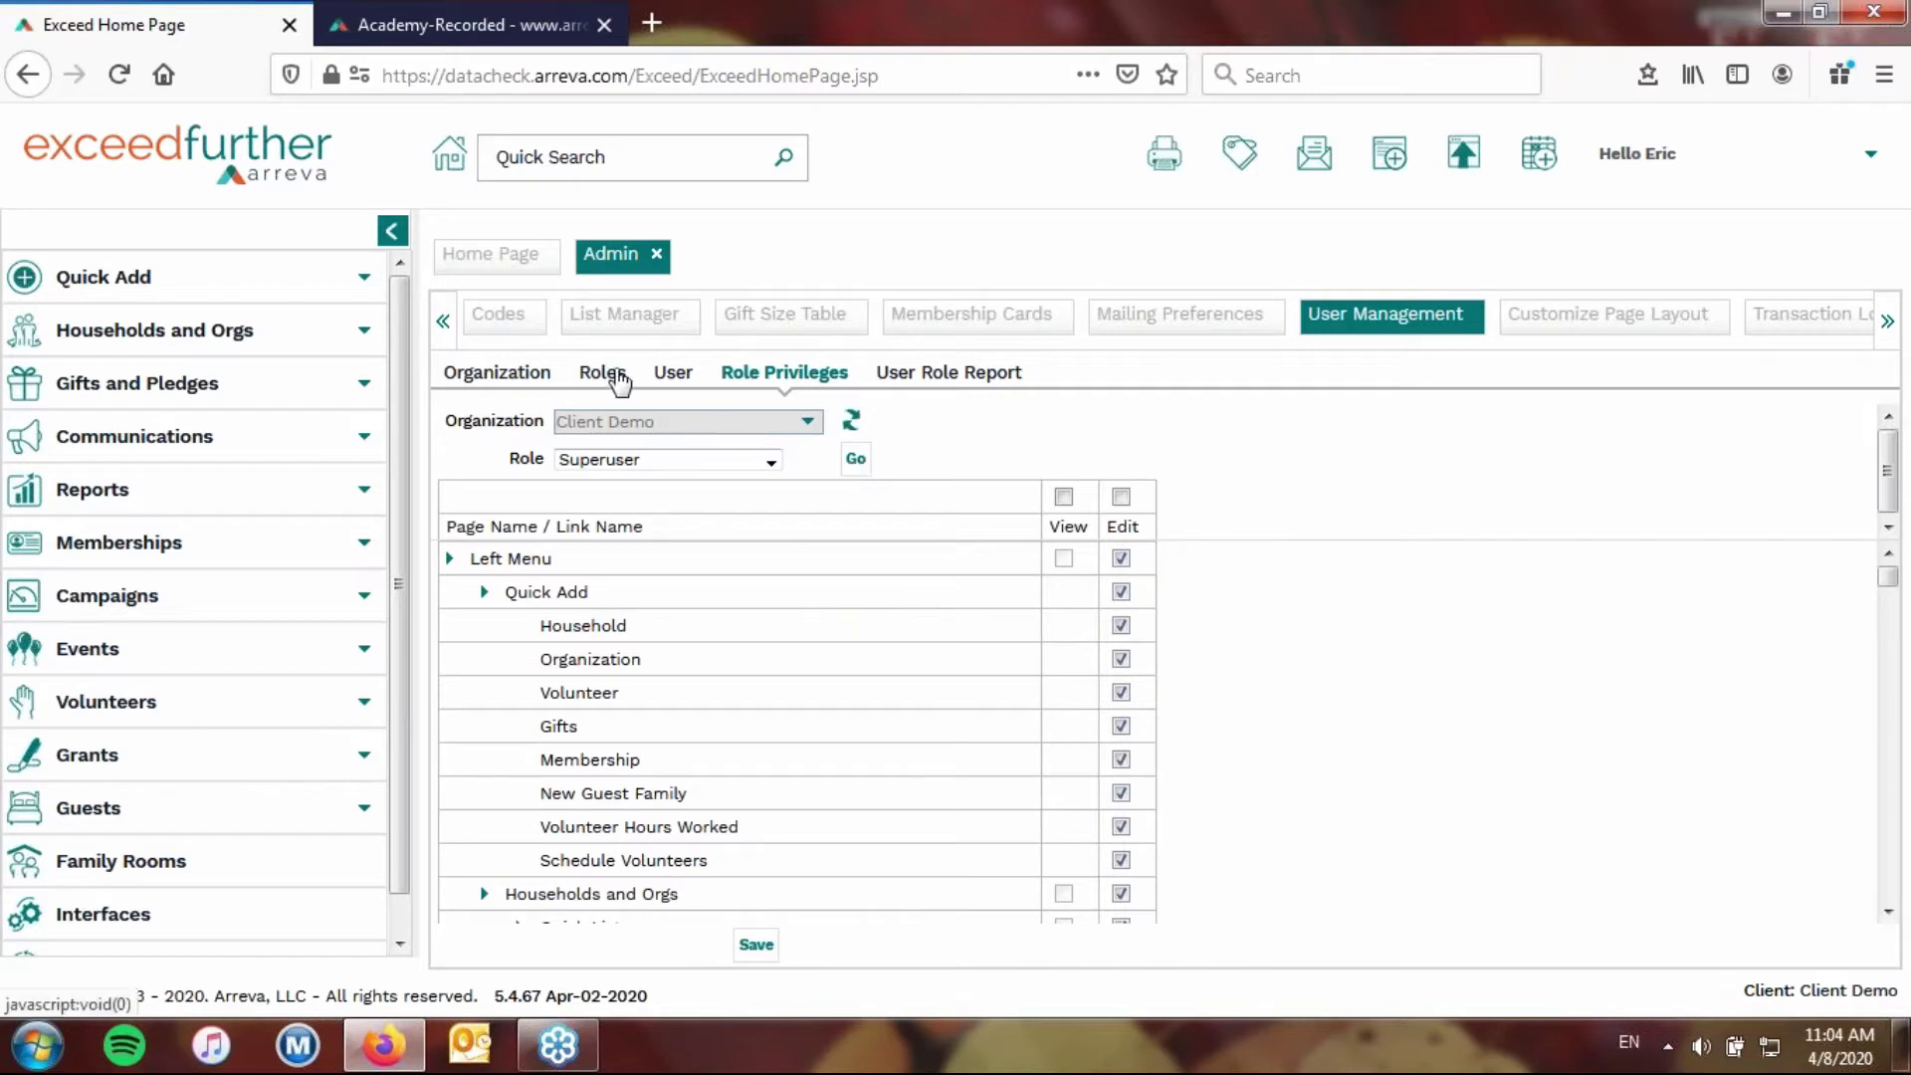
Return to the Roles list showing each role's active status.
{"action": "left_click", "coordinate": [608, 378]}
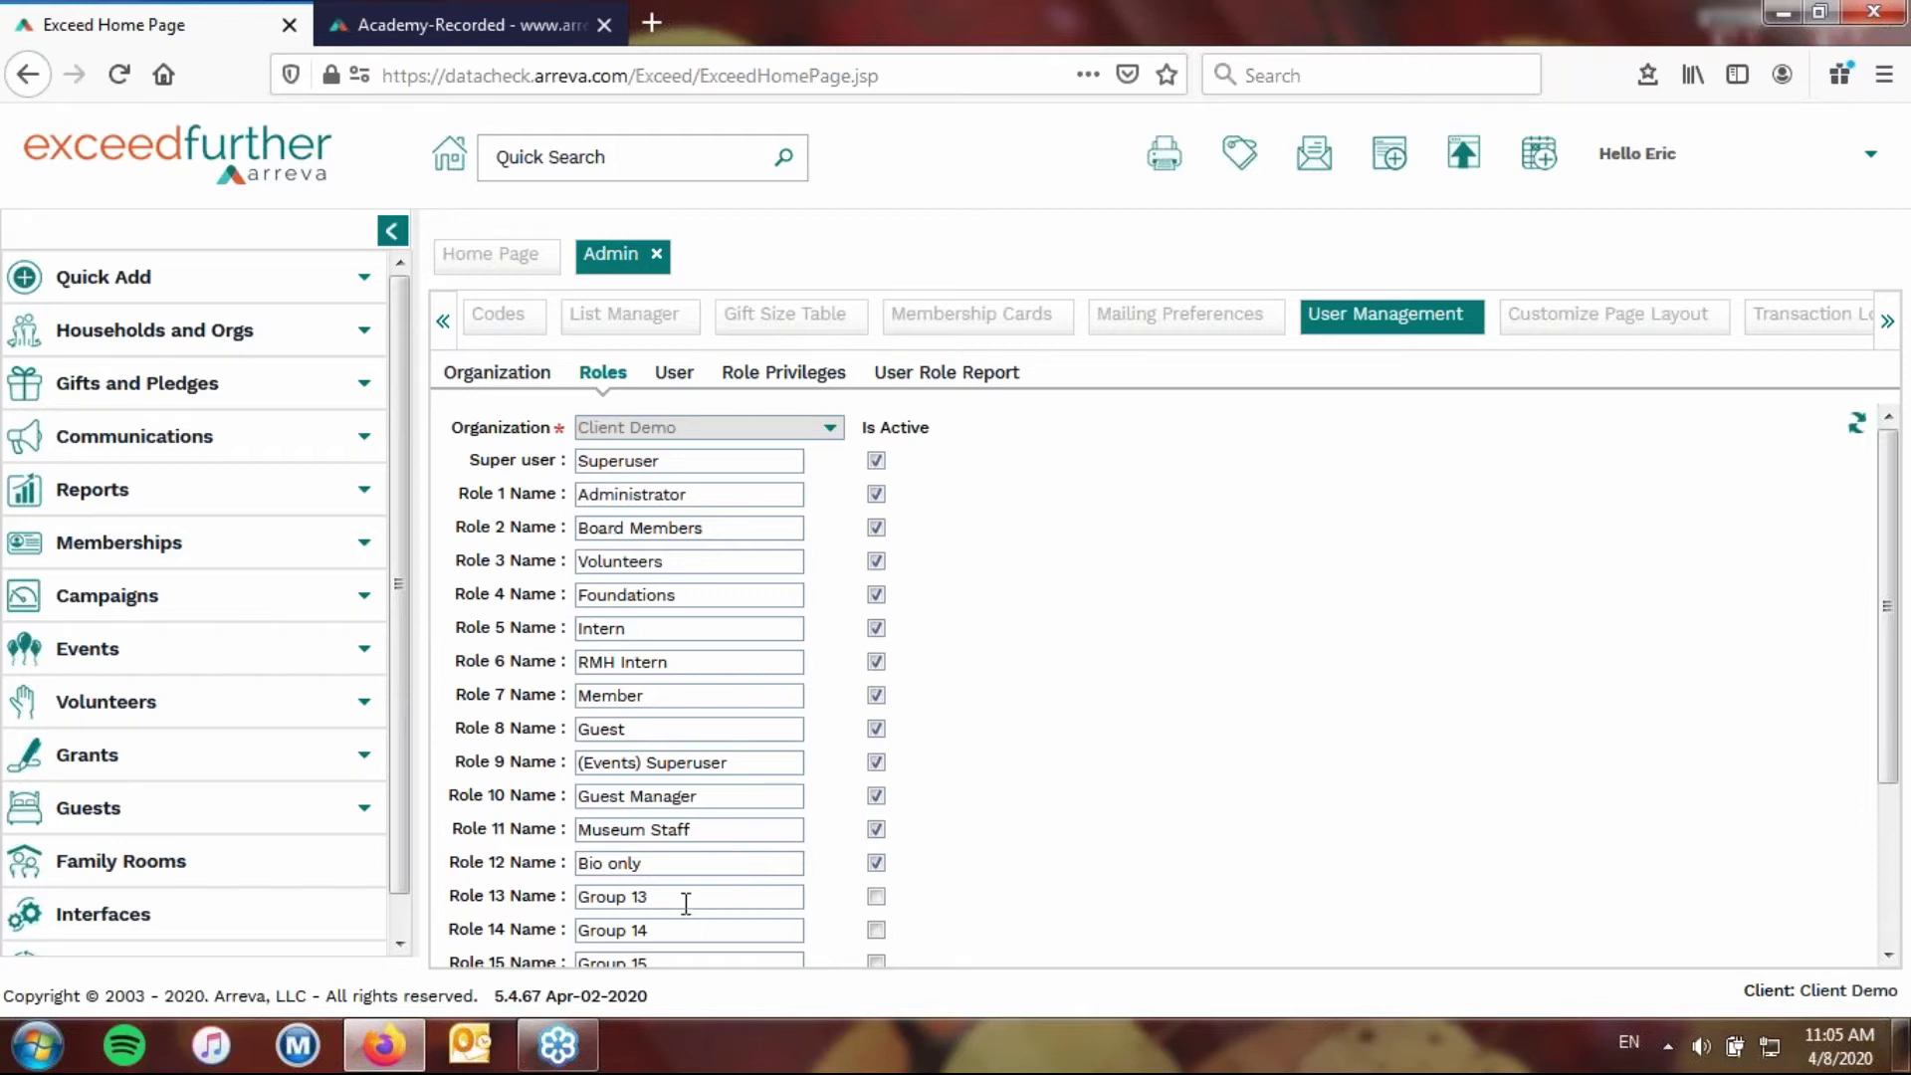
Rename Role 13 from 'Group 13' to 'Grants', mark it active, and save the roles.
{"action": "left_click_drag", "start_coordinate": [645, 896], "coordinate": [313, 896]}
{"action": "type", "text": "r"}
{"action": "key", "text": "BackSpace"}
{"action": "type", "text": "Grants"}
{"action": "left_click_drag", "start_coordinate": [1887, 607], "coordinate": [1869, 1015]}
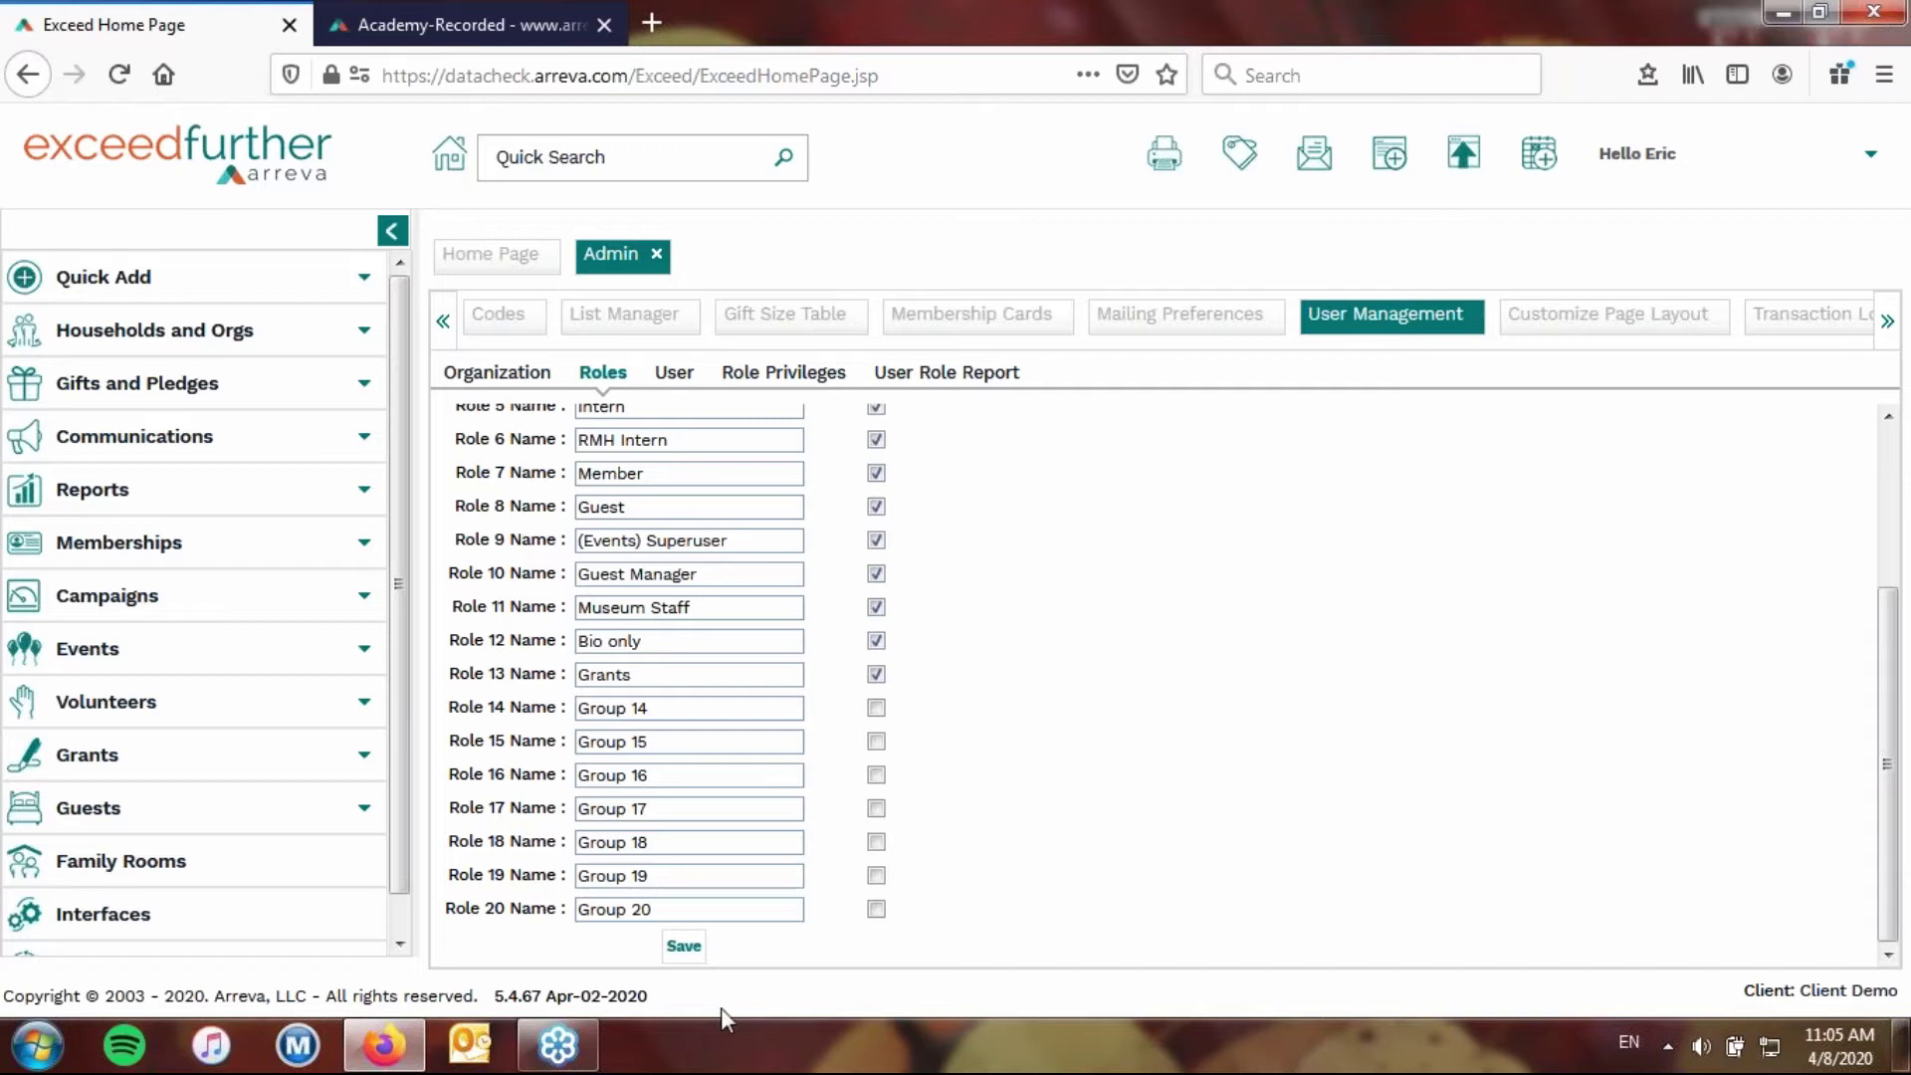
{"action": "left_click", "coordinate": [689, 951]}
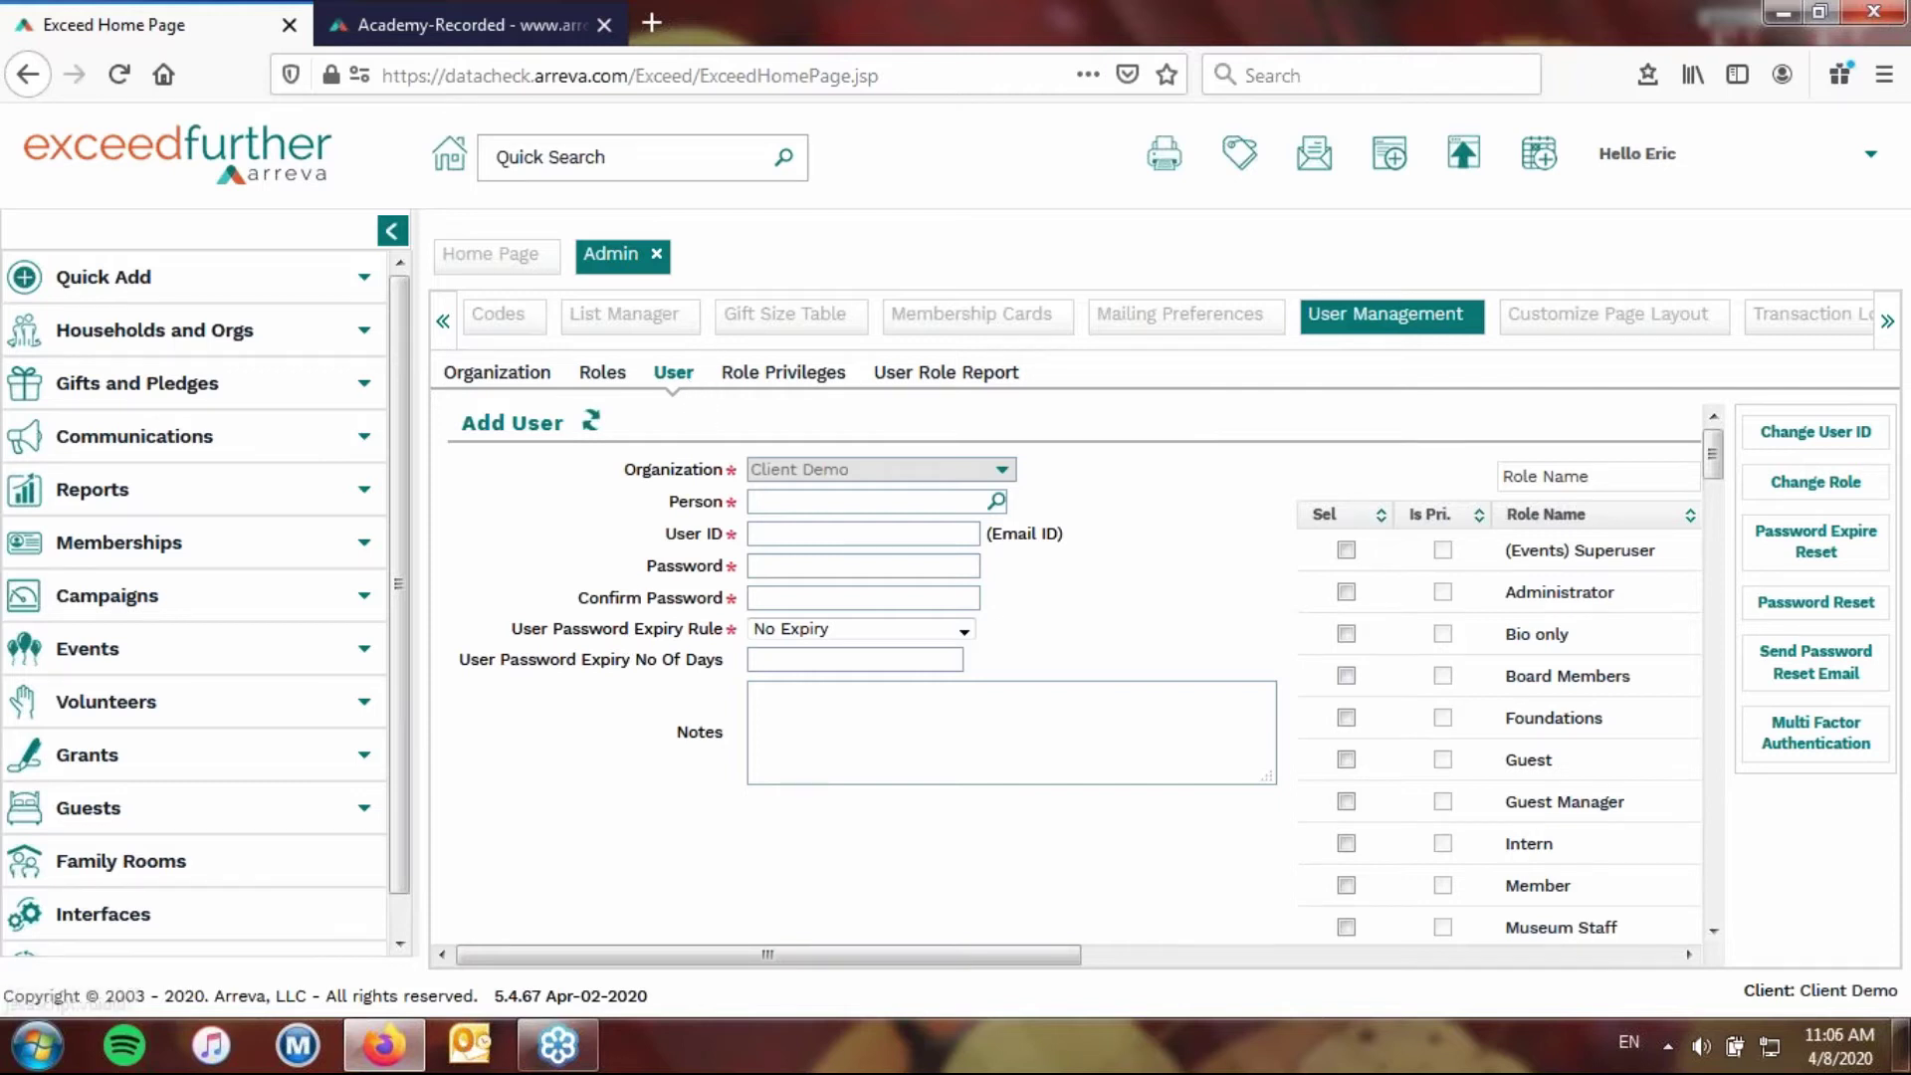
Select Grants in the Role Privileges dropdown and load its page permissions.
{"action": "left_click", "coordinate": [785, 373]}
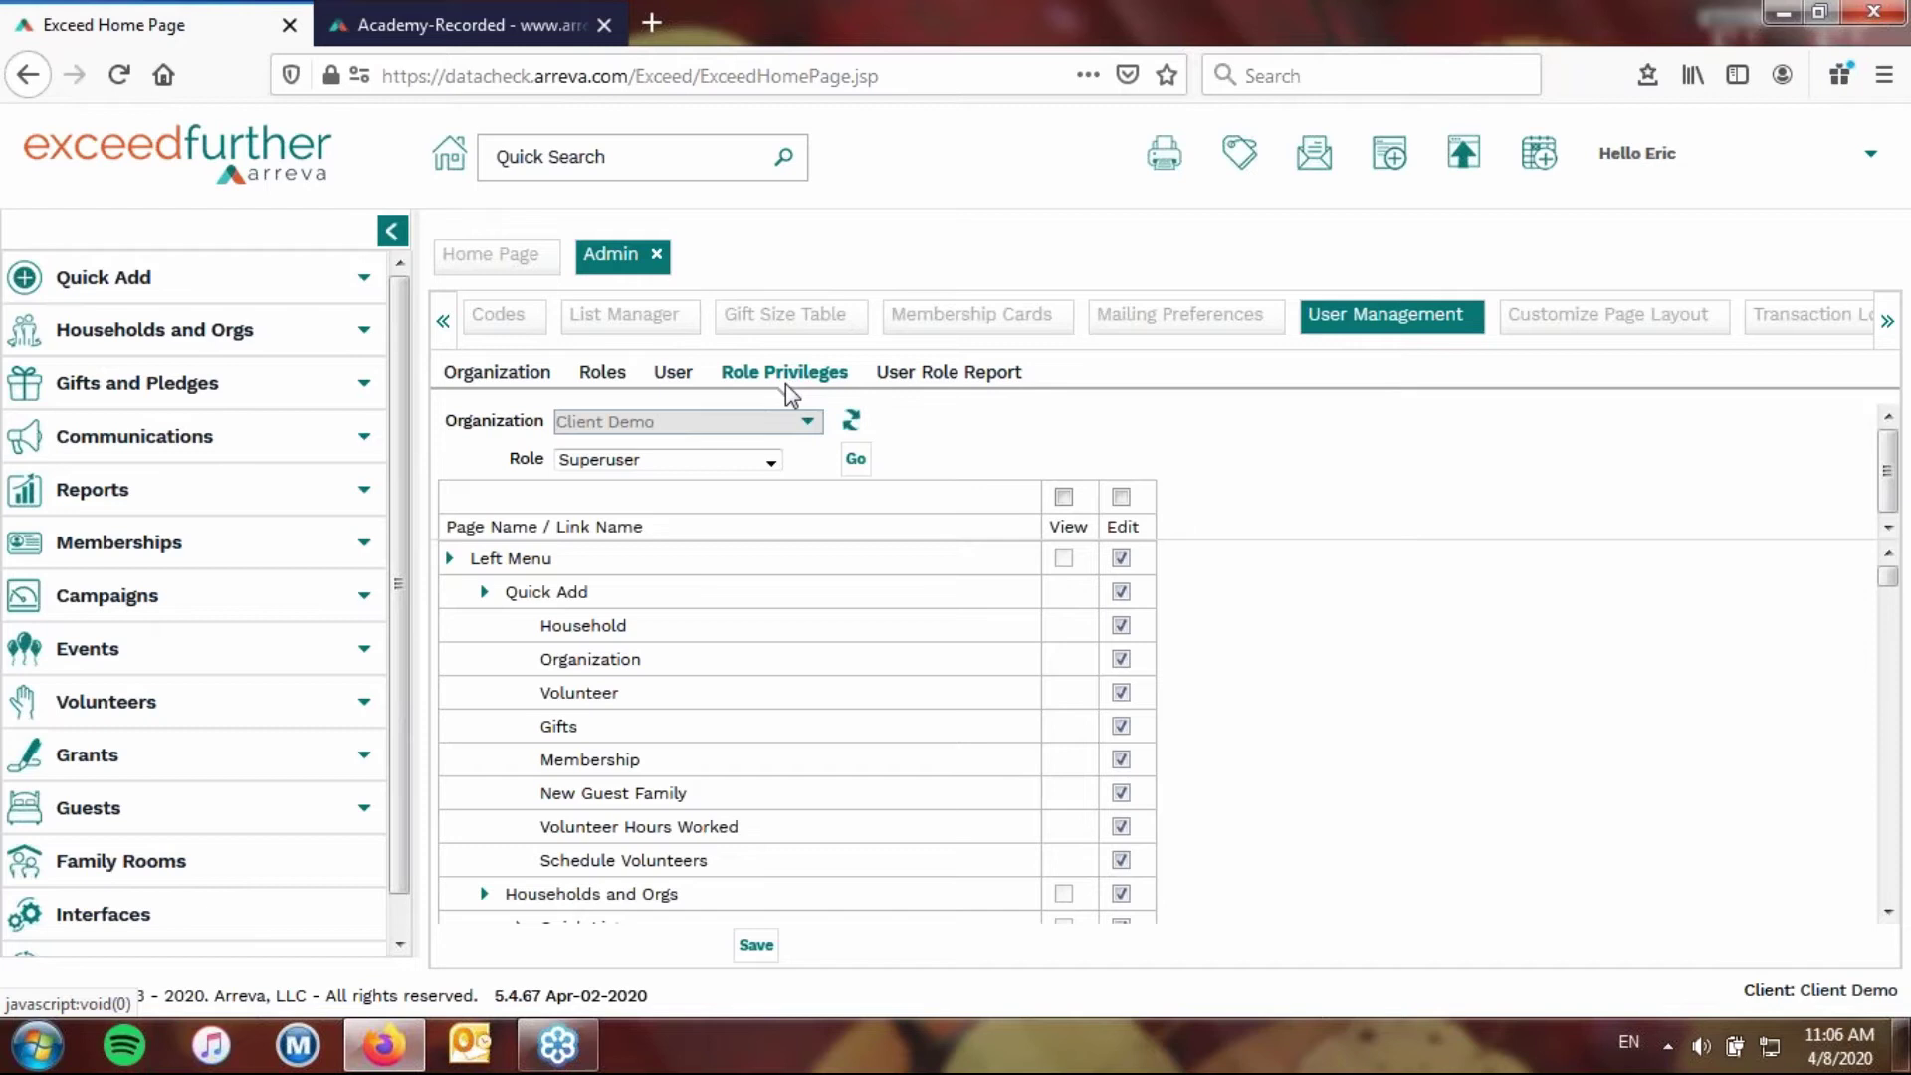
{"action": "left_click", "coordinate": [770, 464]}
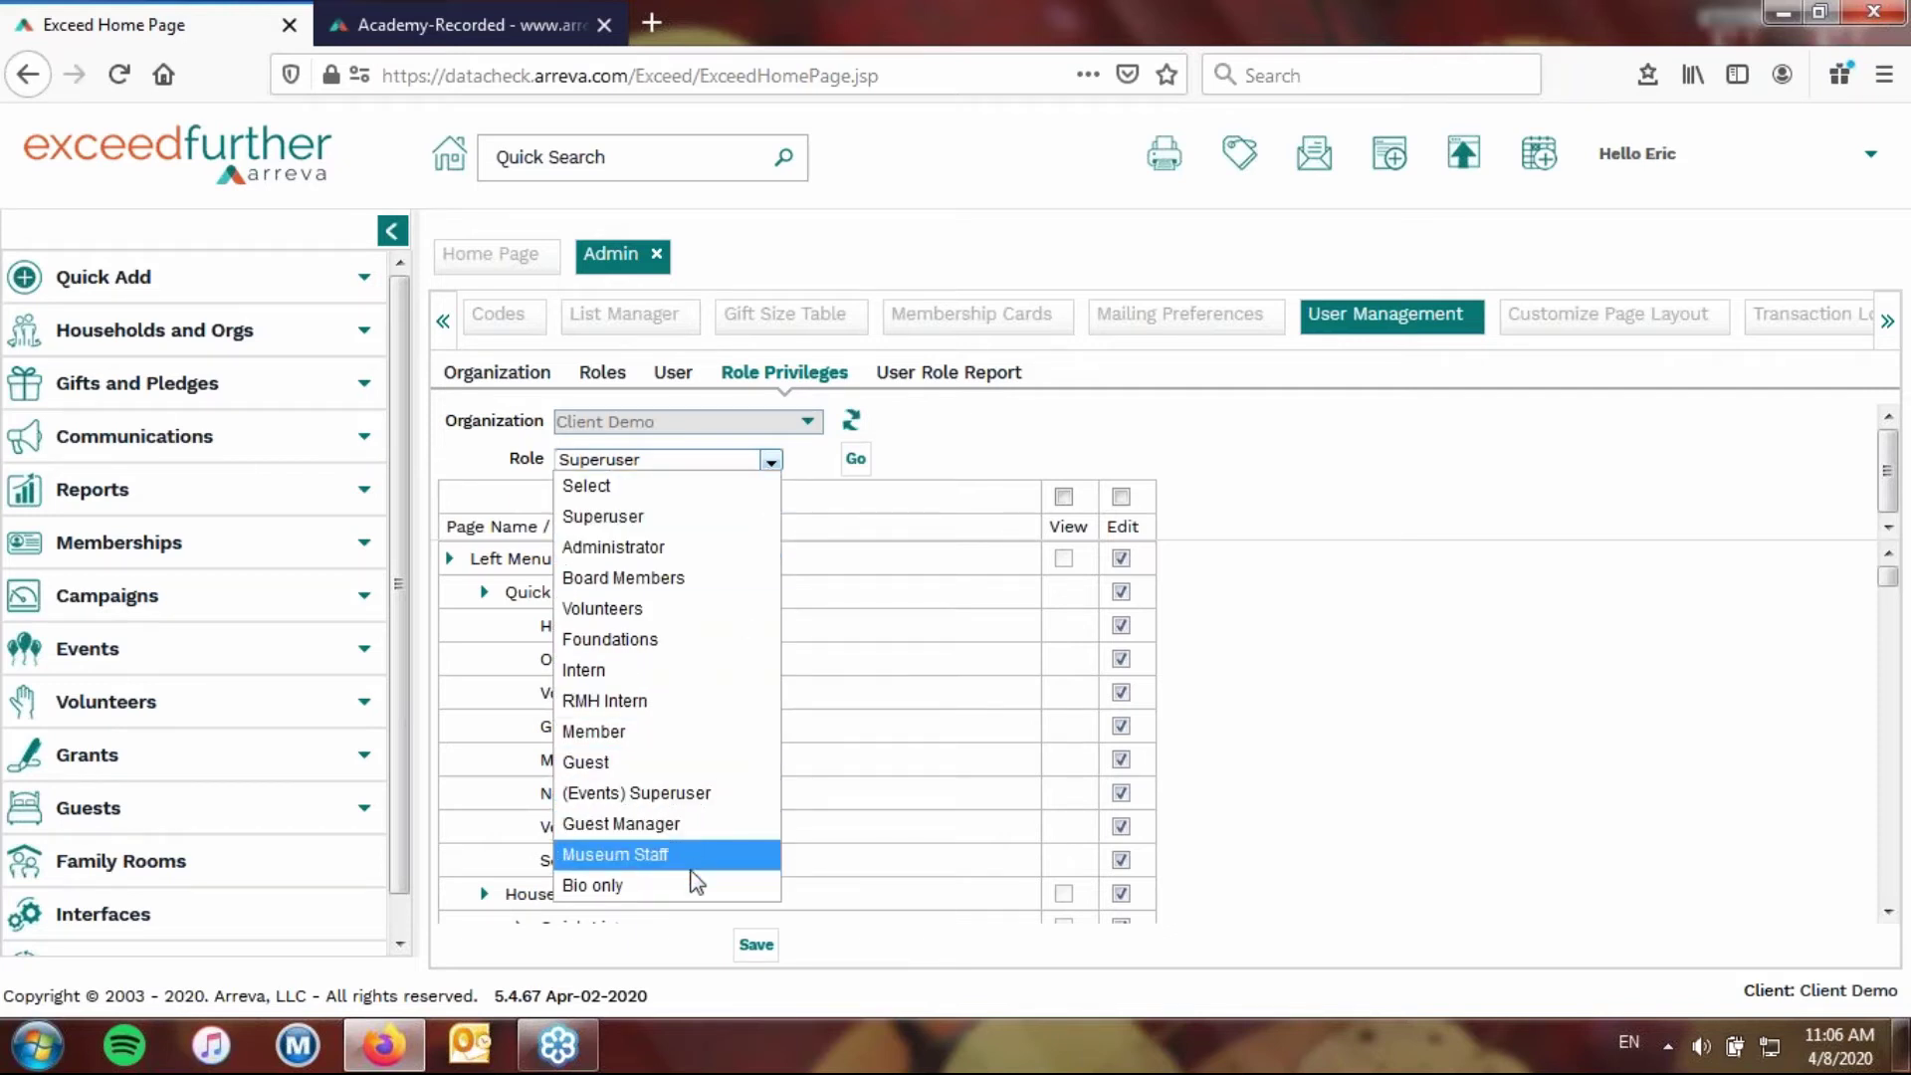
{"action": "left_click", "coordinate": [851, 419]}
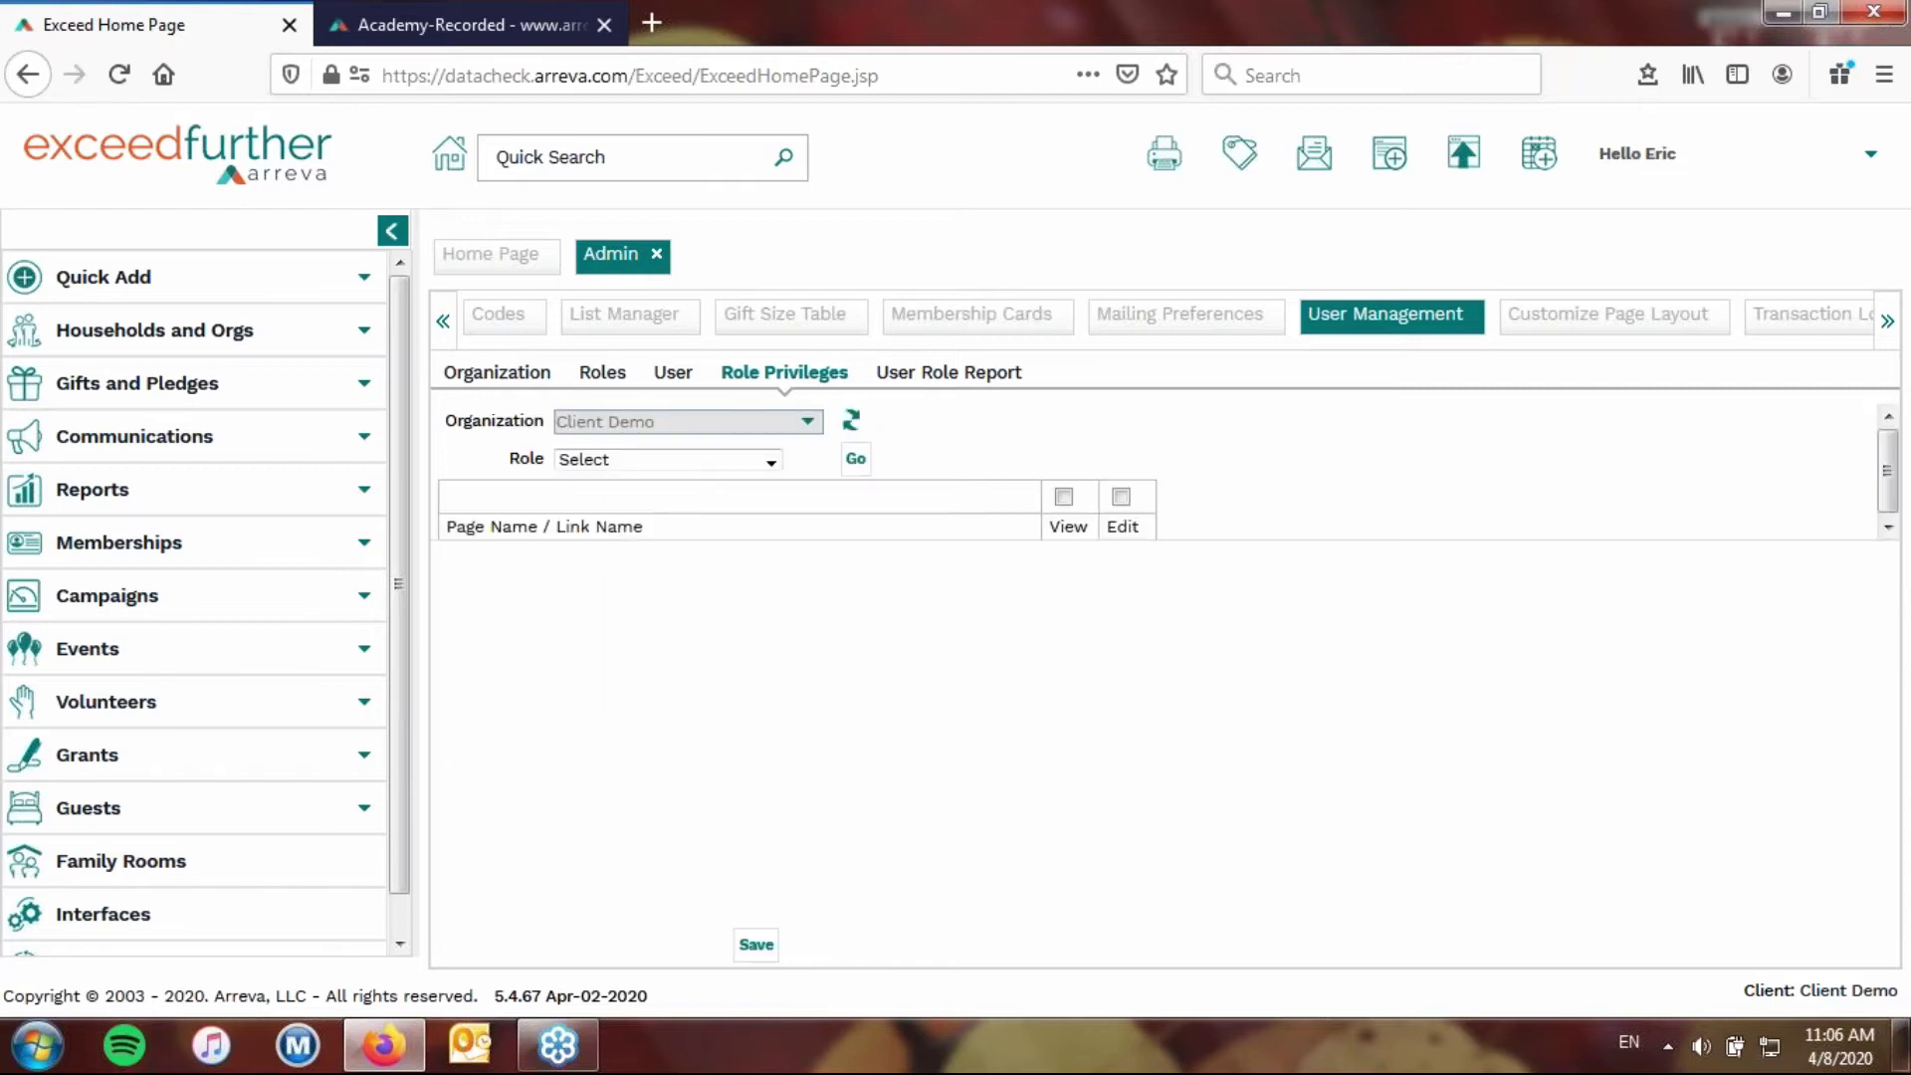
{"action": "left_click", "coordinate": [770, 464]}
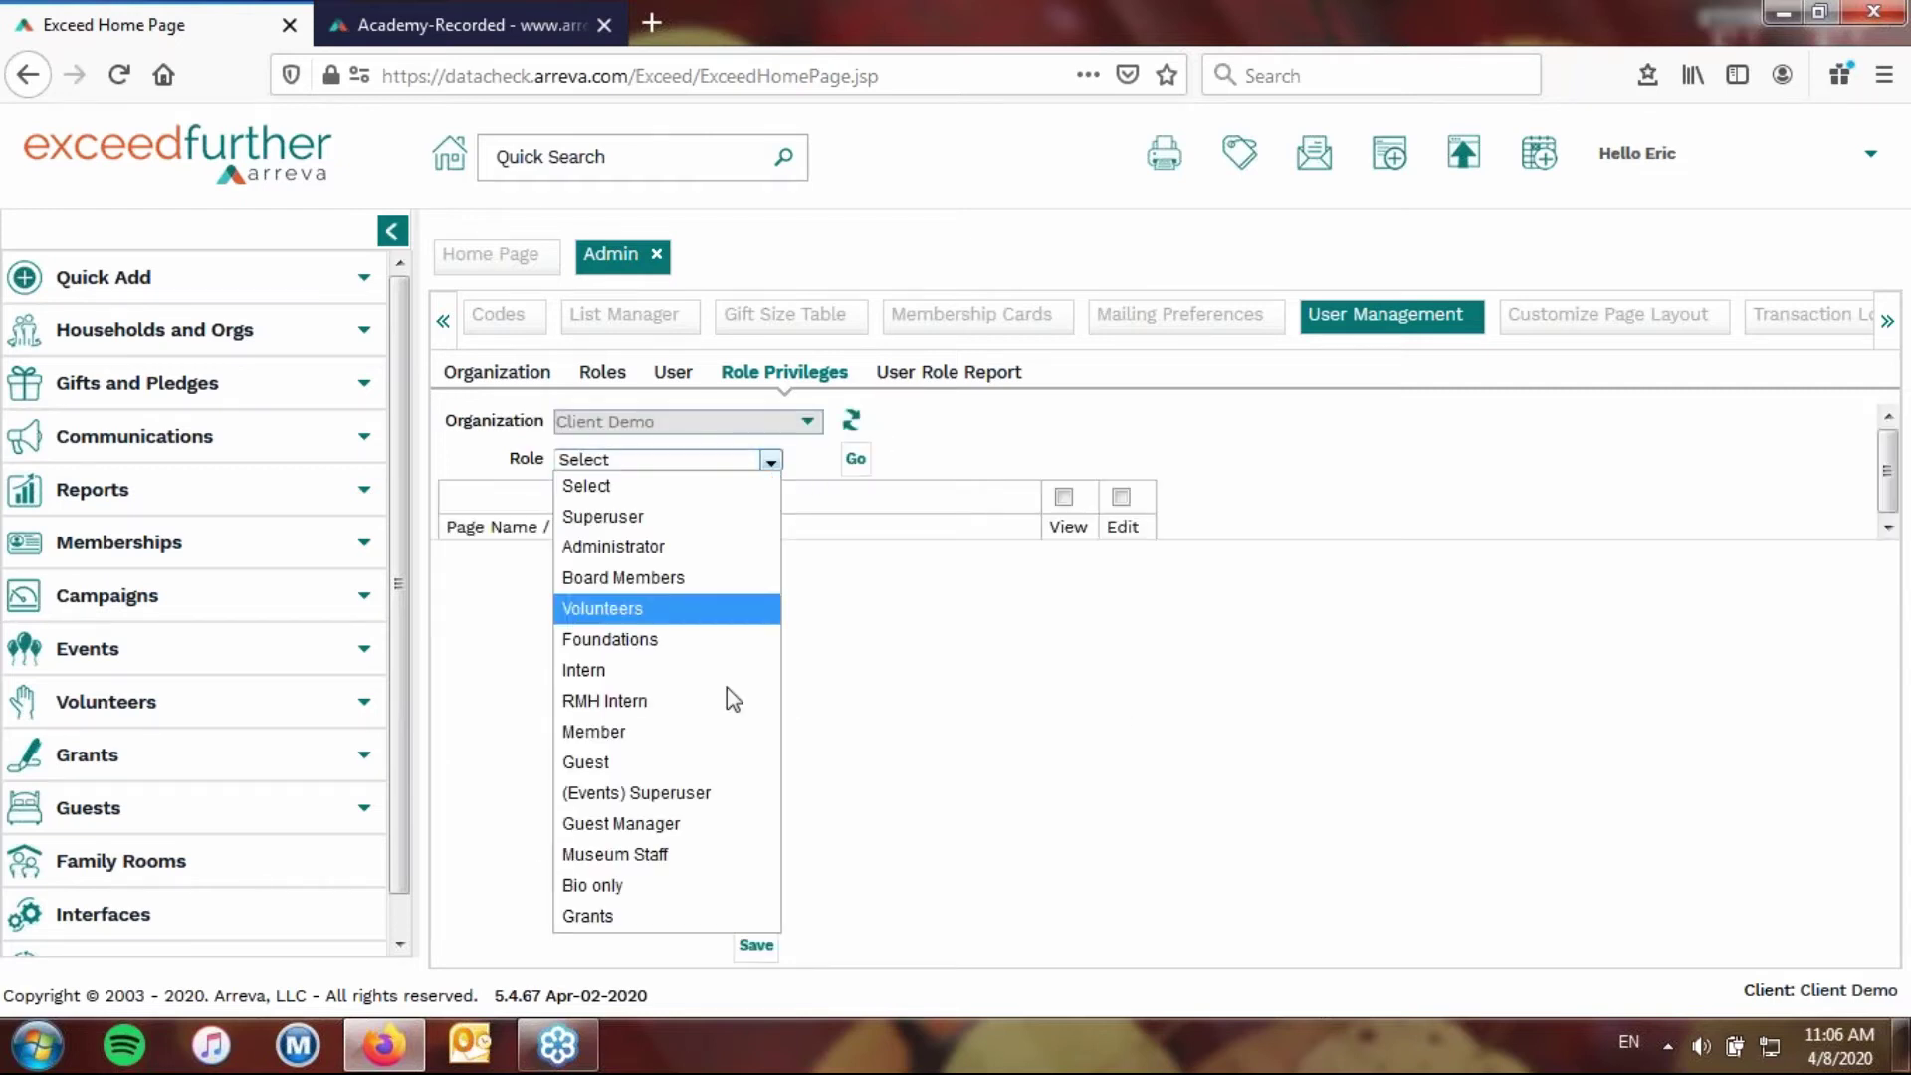
{"action": "left_click", "coordinate": [659, 918]}
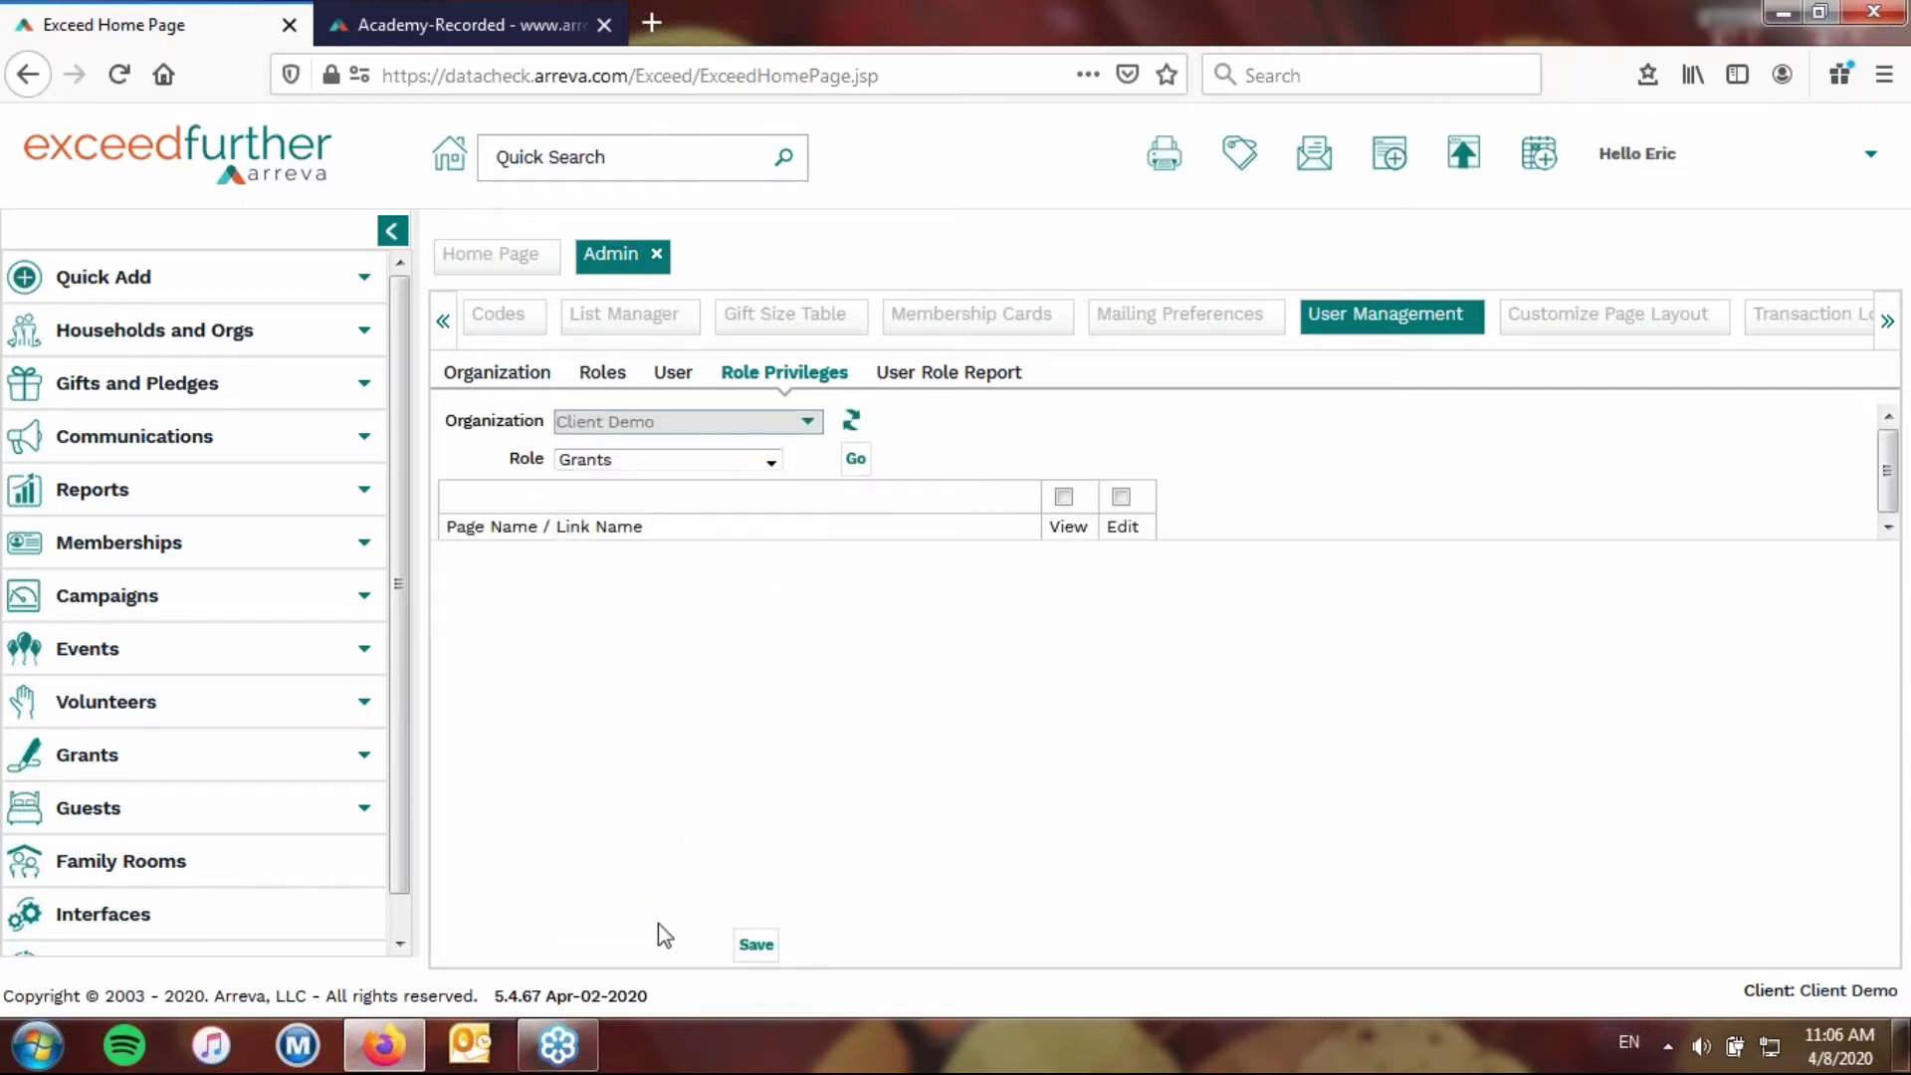
{"action": "left_click", "coordinate": [856, 461]}
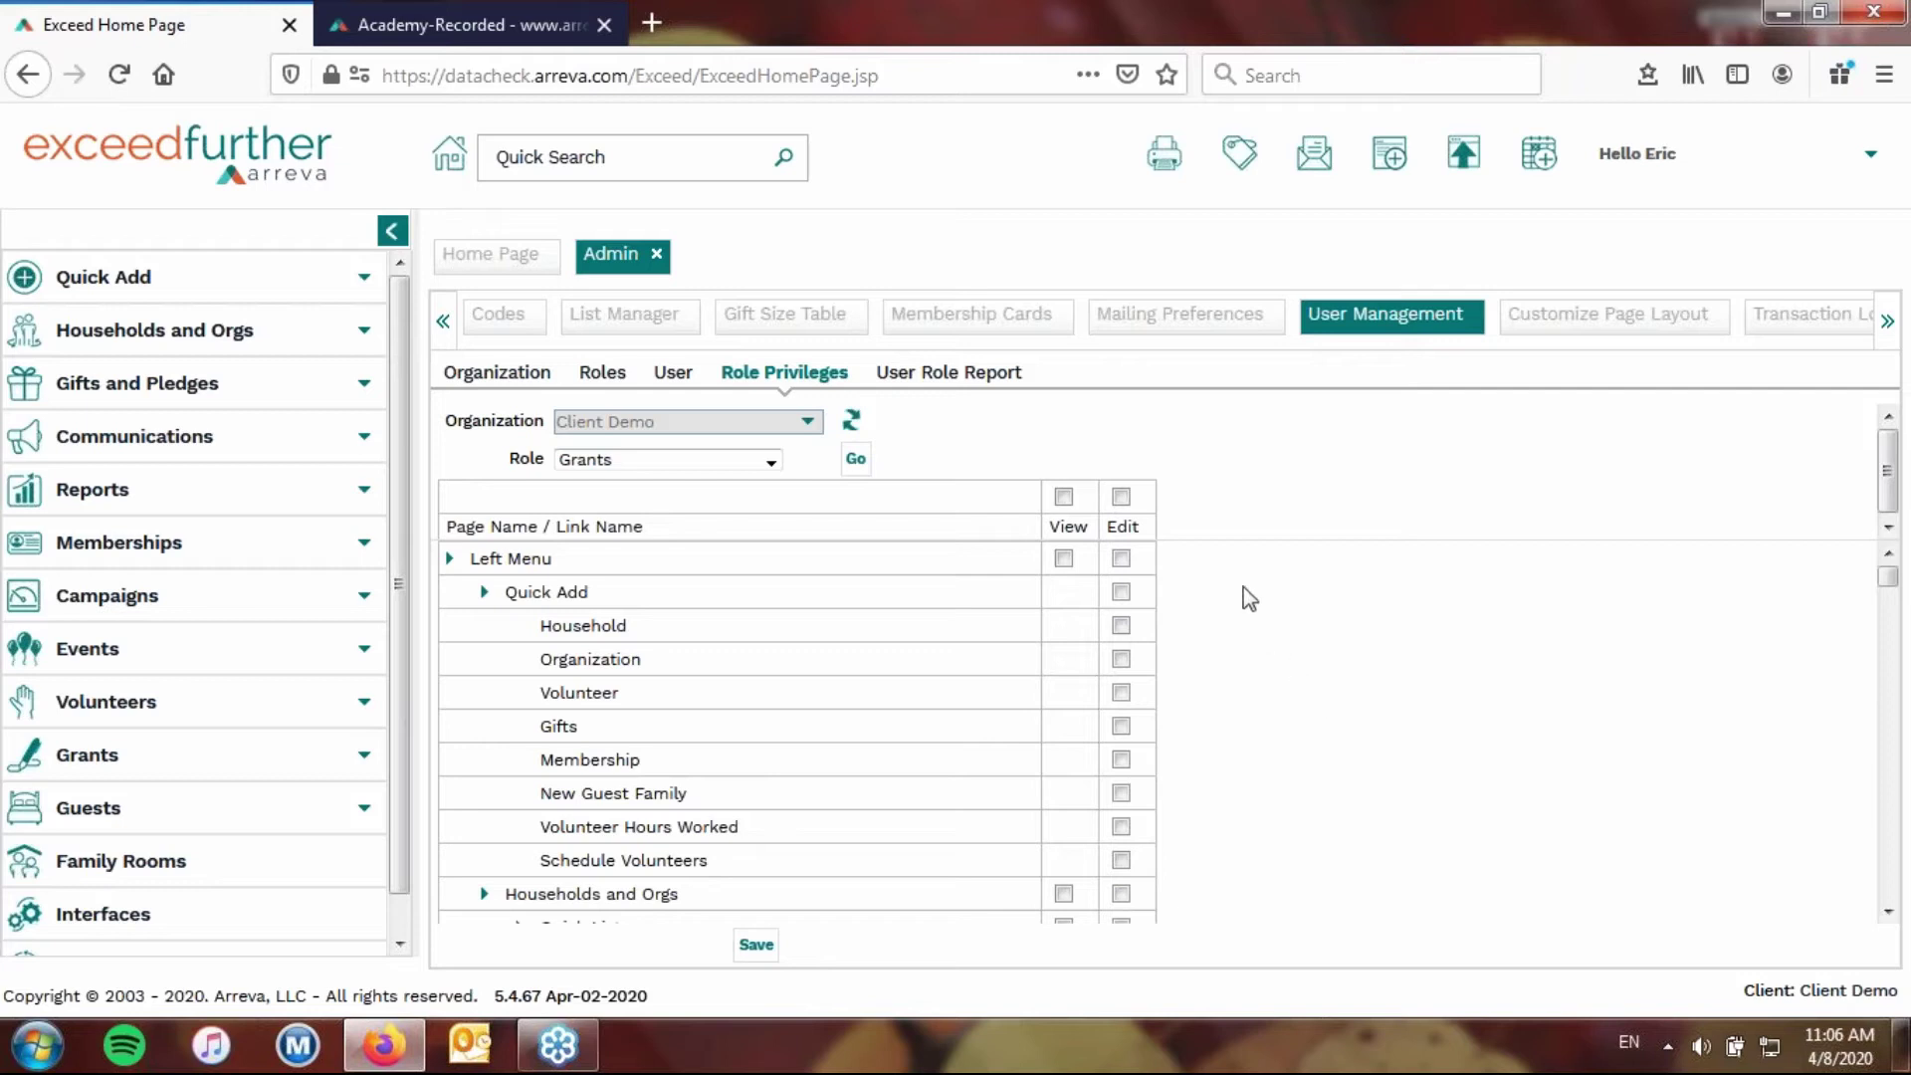
Tick Edit for every page for the Grants role, leaving View unchecked.
{"action": "left_click", "coordinate": [1064, 496]}
{"action": "left_click", "coordinate": [1064, 496]}
{"action": "left_click", "coordinate": [1121, 497]}
{"action": "left_click", "coordinate": [1120, 497]}
{"action": "left_click", "coordinate": [1120, 497]}
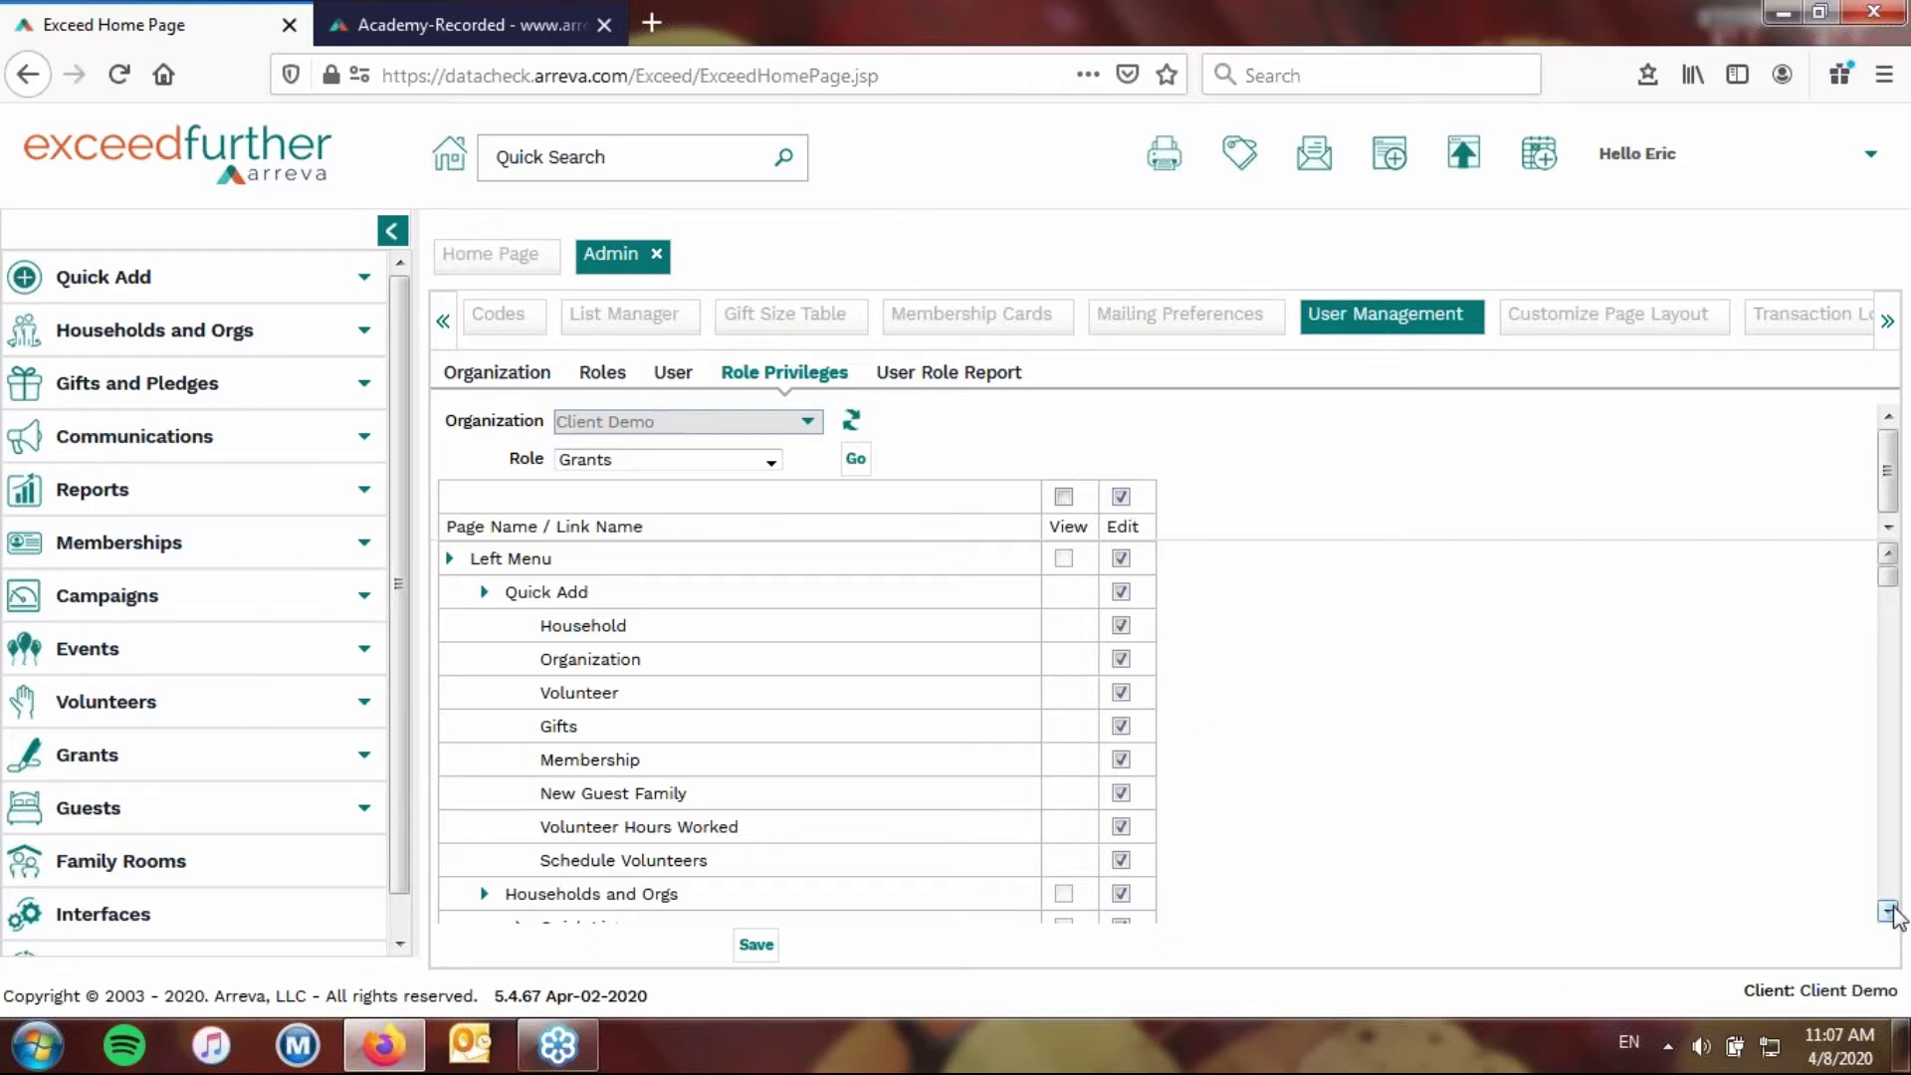
{"action": "scroll", "coordinate": [1889, 913], "scroll_direction": "down", "scroll_amount": 3}
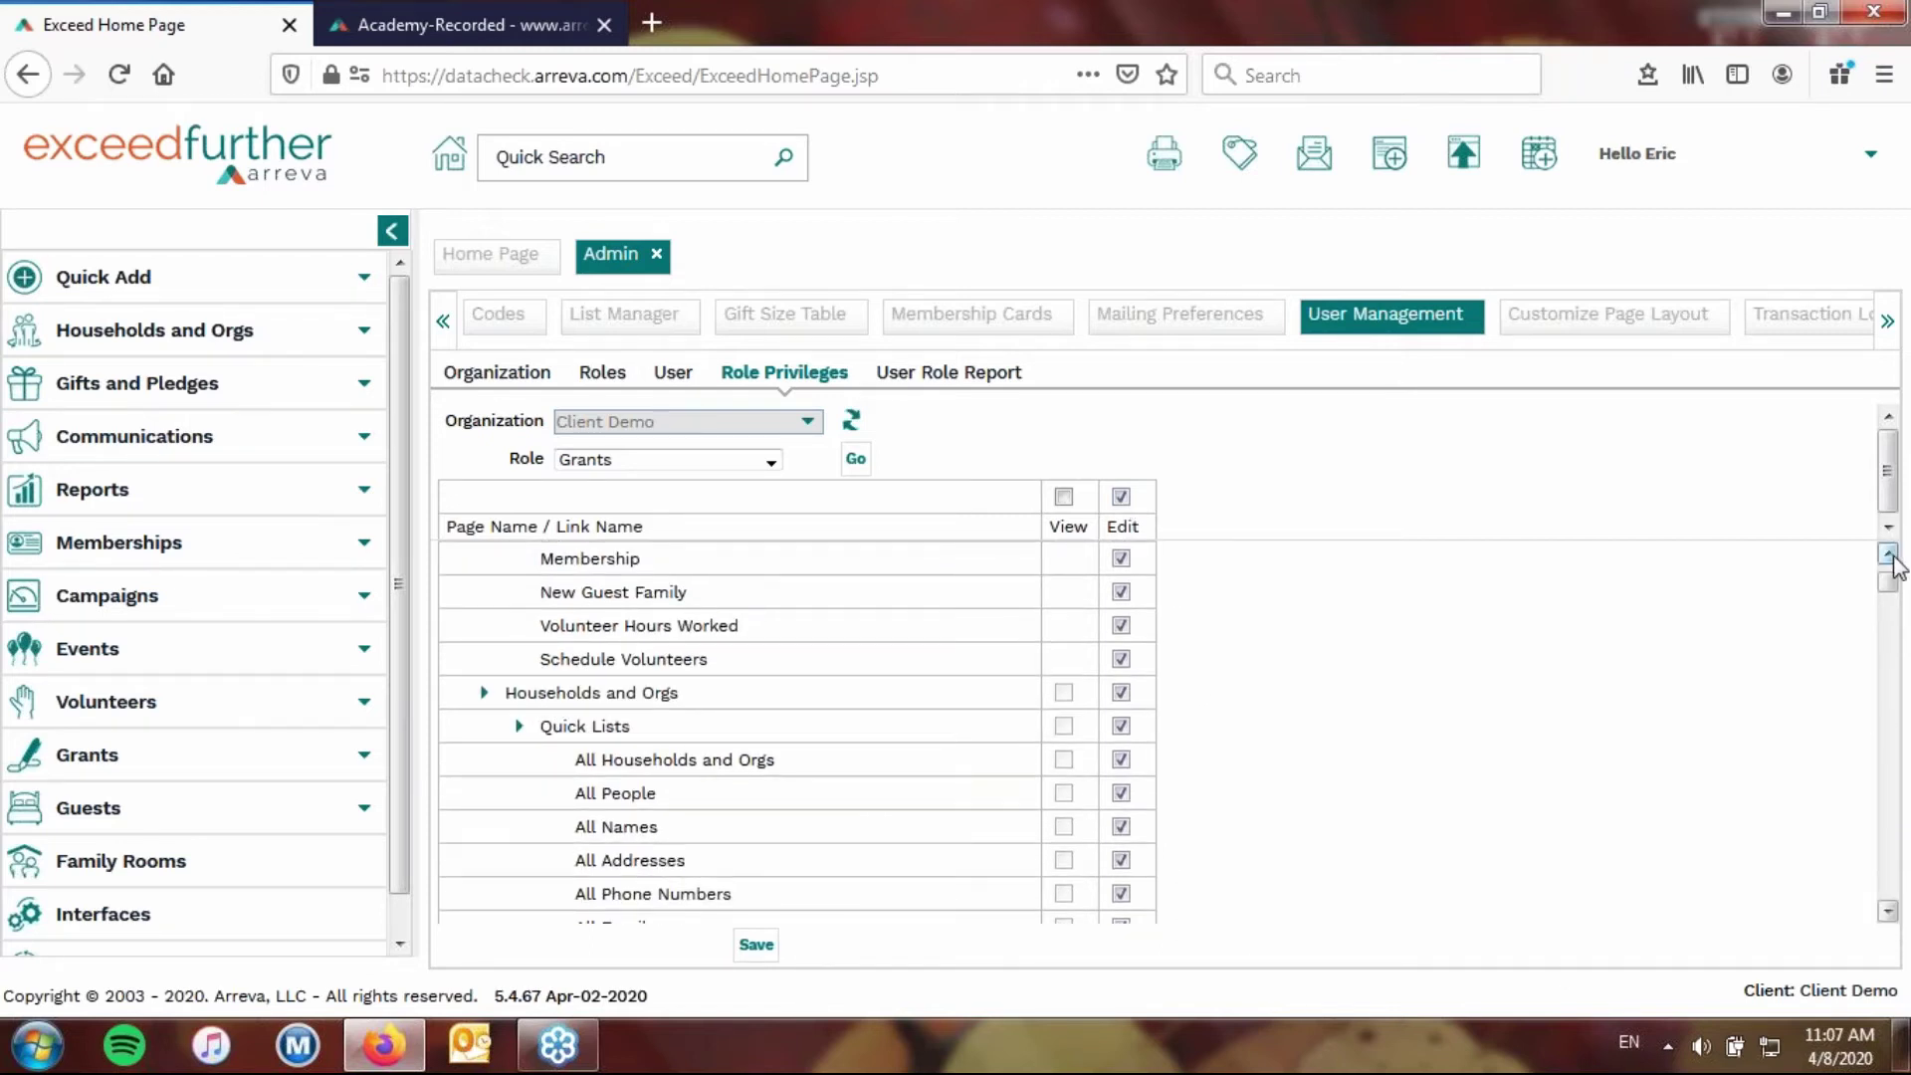
{"action": "scroll", "coordinate": [1891, 564], "scroll_direction": "up", "scroll_amount": 3}
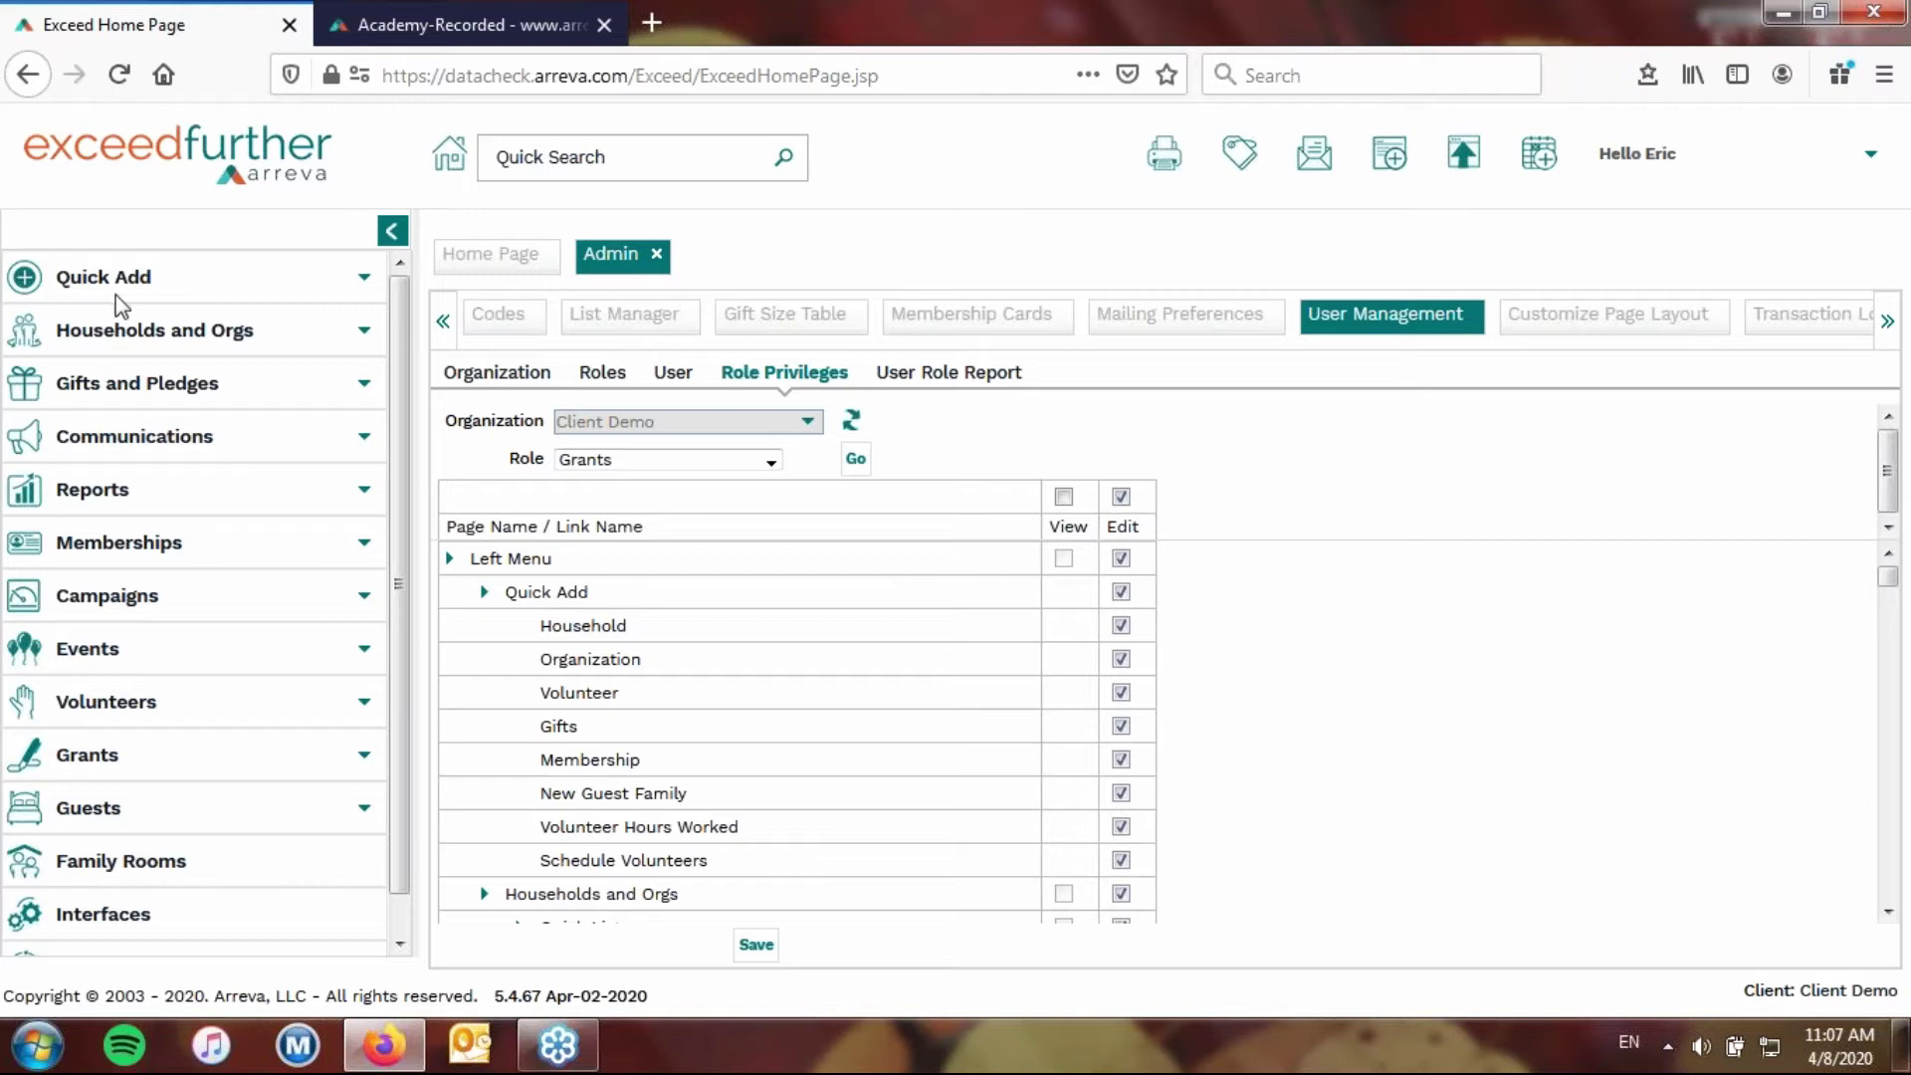
Remove Edit access for Volunteer, Membership, New Guest Family and Schedule Volunteers under Quick Add.
{"action": "left_click", "coordinate": [520, 255]}
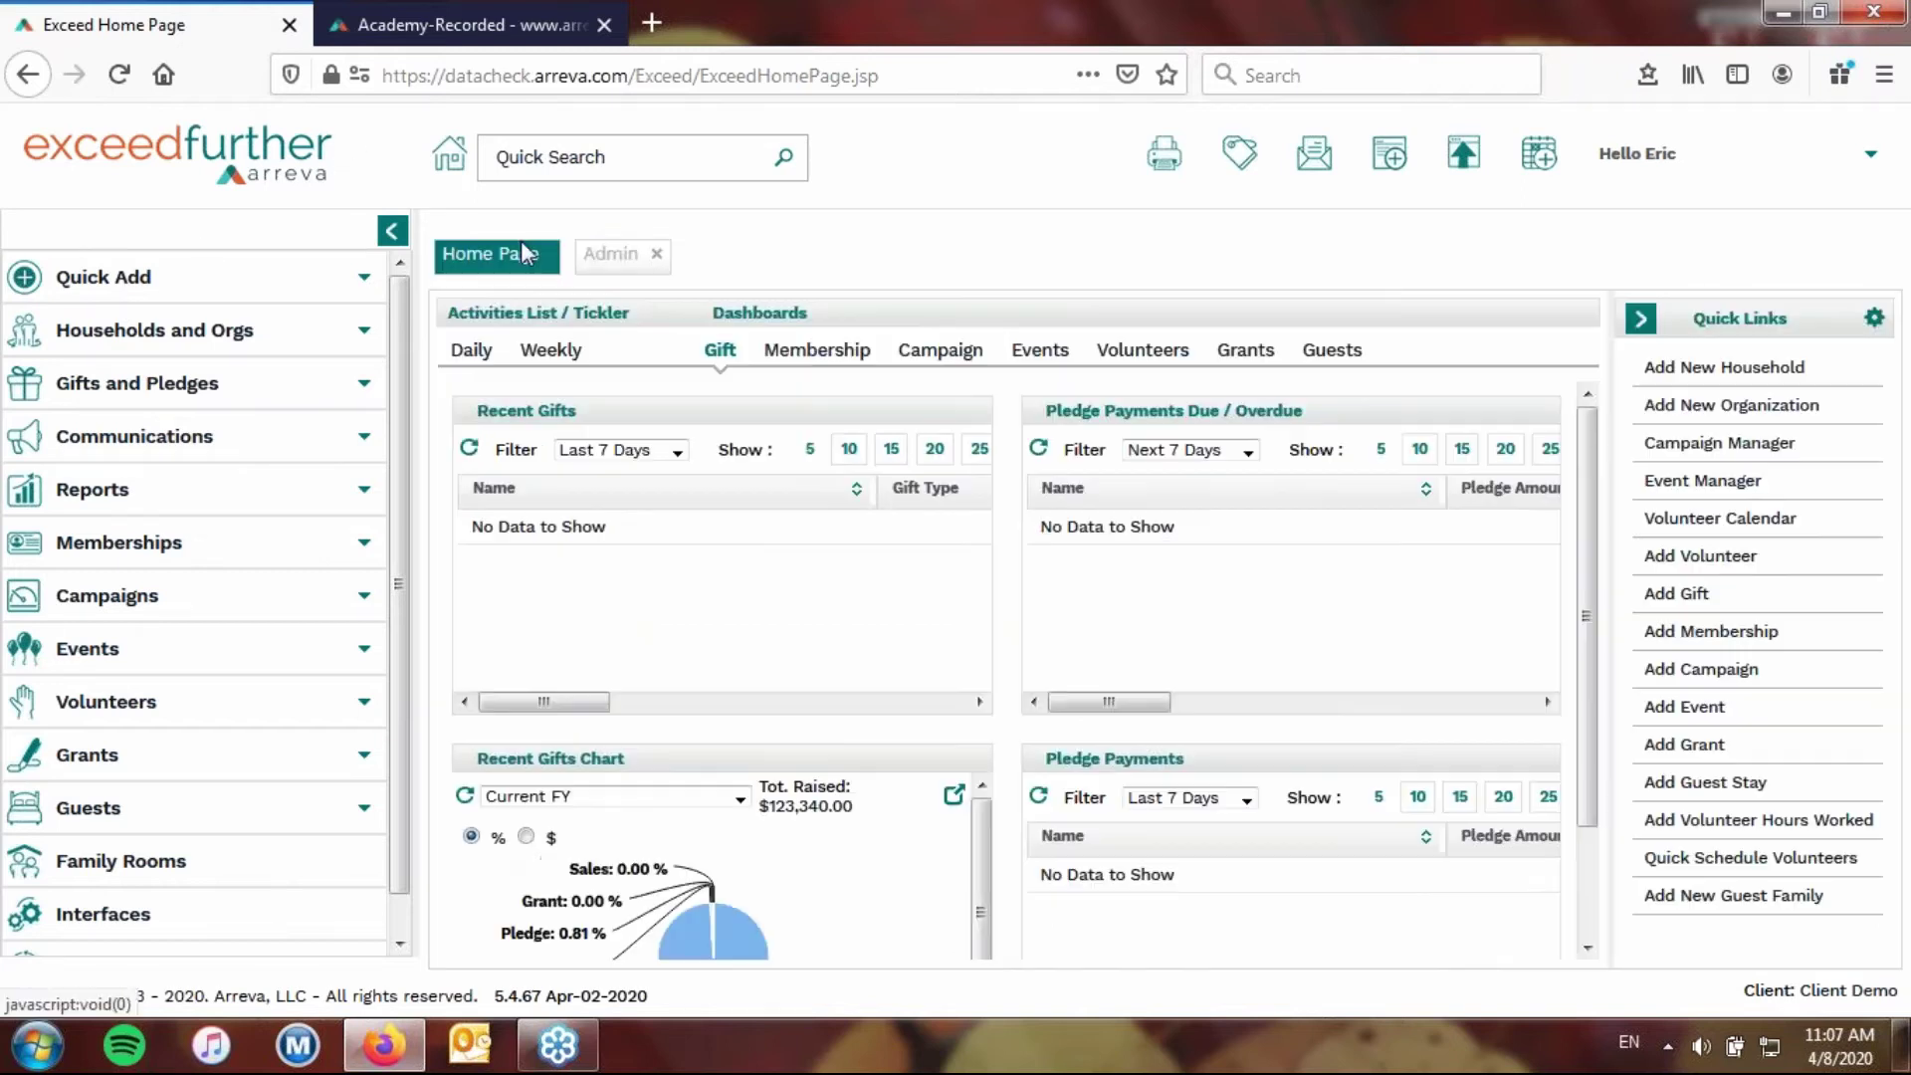
{"action": "left_click", "coordinate": [104, 282]}
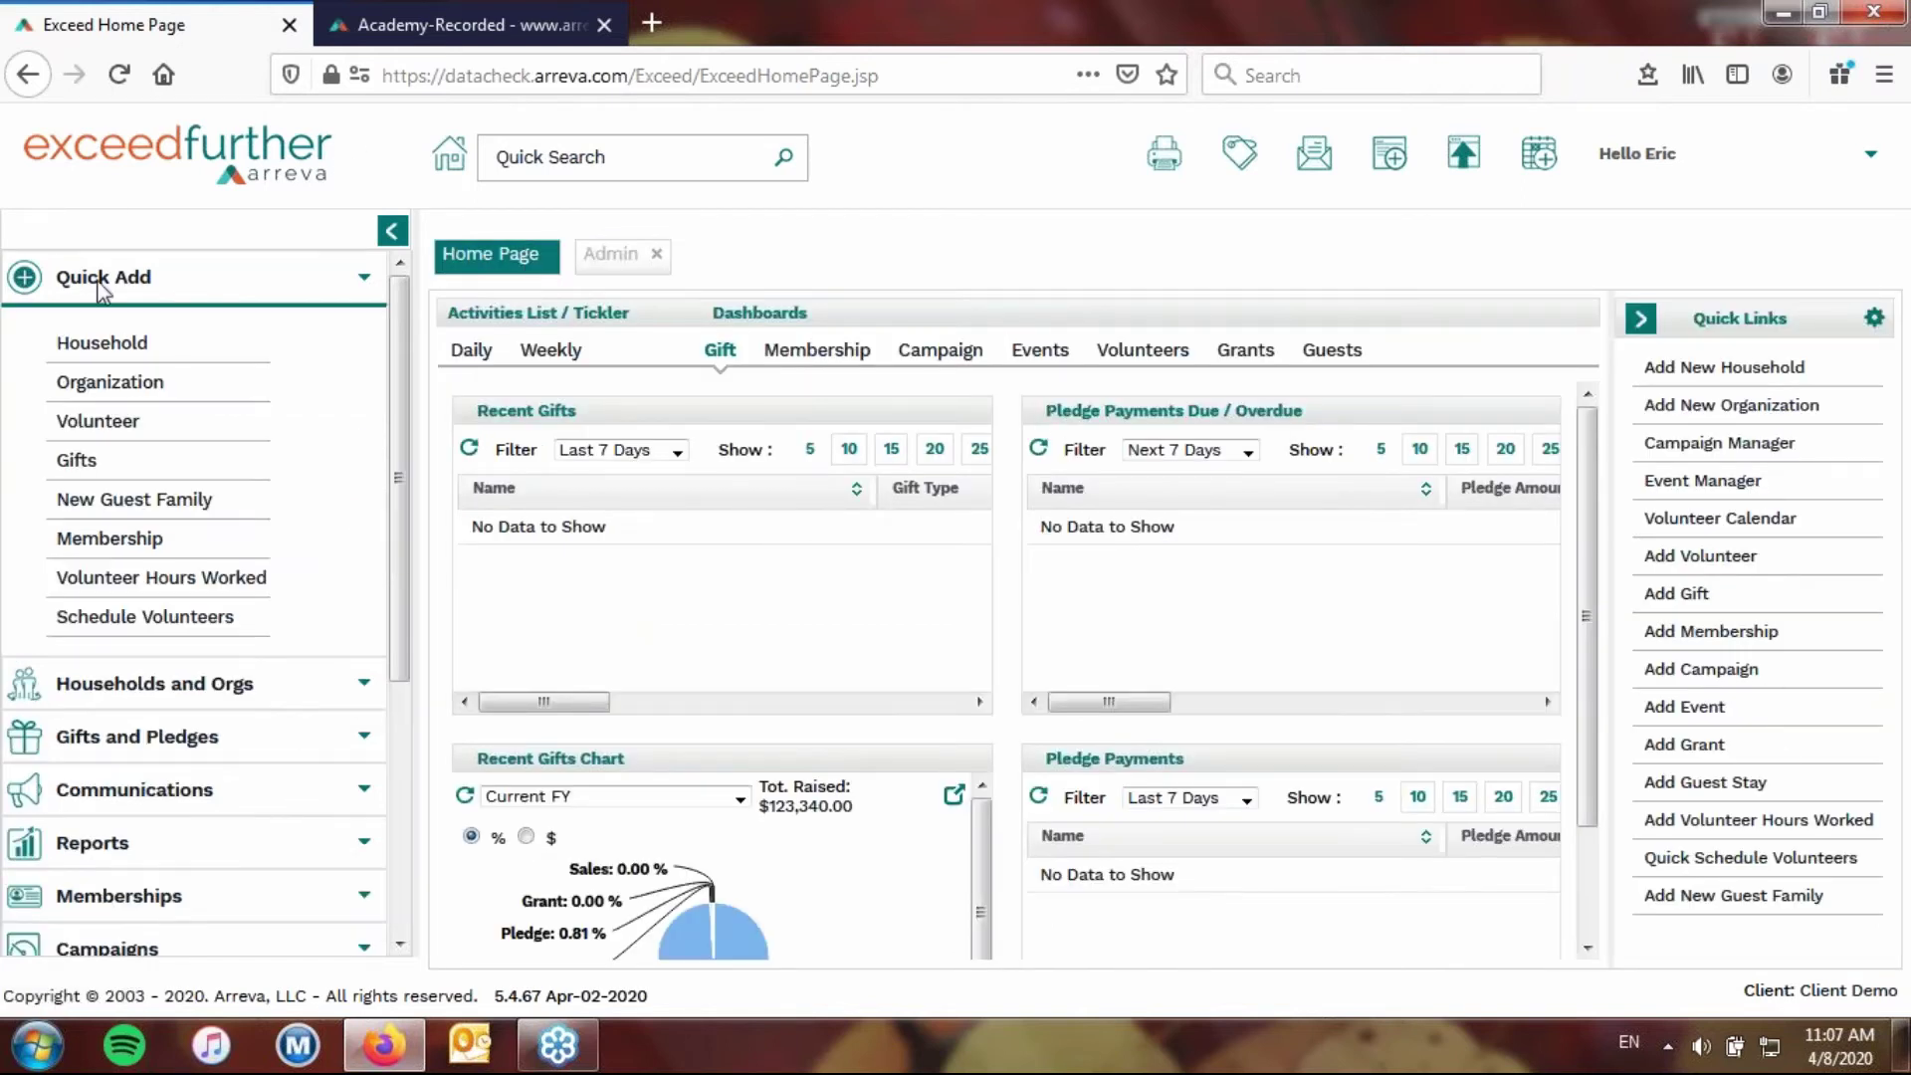
{"action": "left_click", "coordinate": [607, 254]}
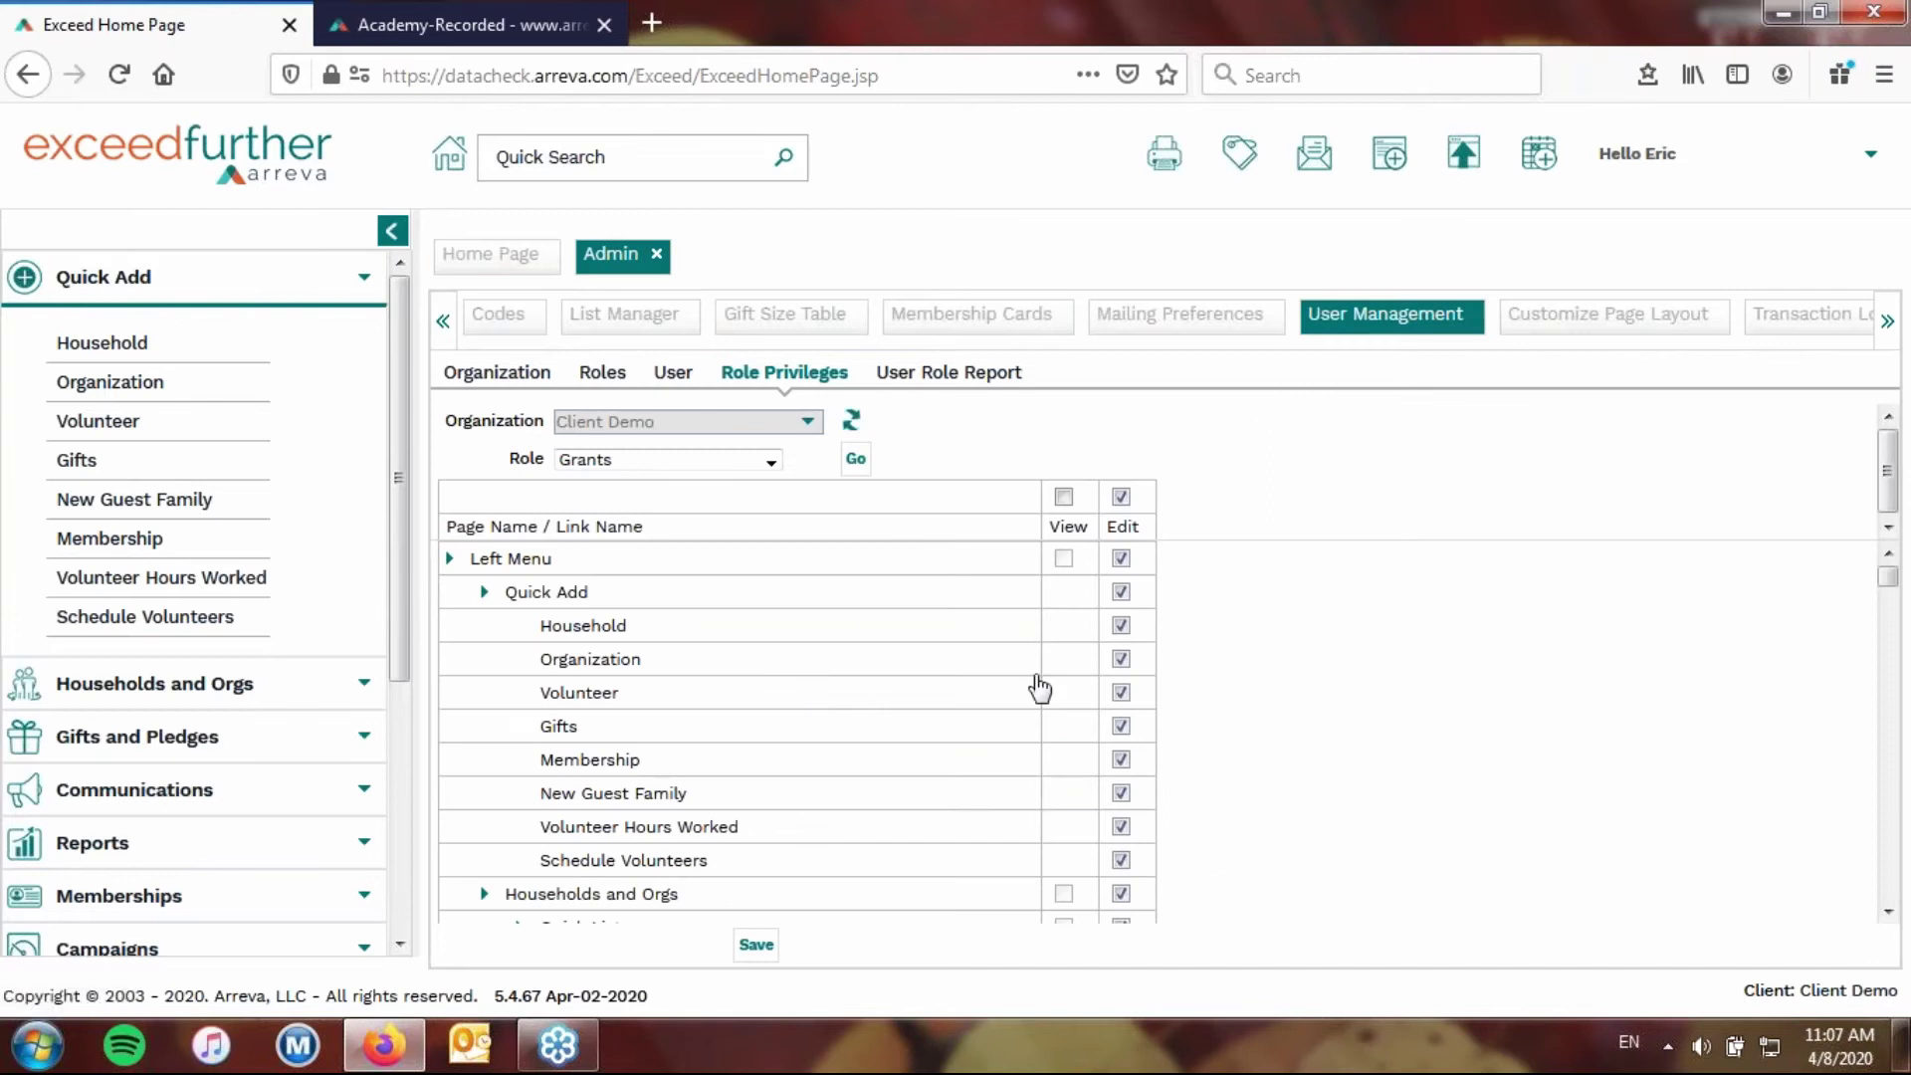
{"action": "left_click", "coordinate": [1120, 692]}
{"action": "left_click", "coordinate": [1123, 754]}
{"action": "left_click", "coordinate": [1121, 793]}
{"action": "left_click", "coordinate": [1120, 862]}
{"action": "left_click", "coordinate": [1120, 861]}
Review the remaining Grants privileges down the grid and save them.
{"action": "scroll", "coordinate": [1888, 910], "scroll_direction": "down", "scroll_amount": 3}
{"action": "scroll", "coordinate": [1887, 910], "scroll_direction": "down", "scroll_amount": 5}
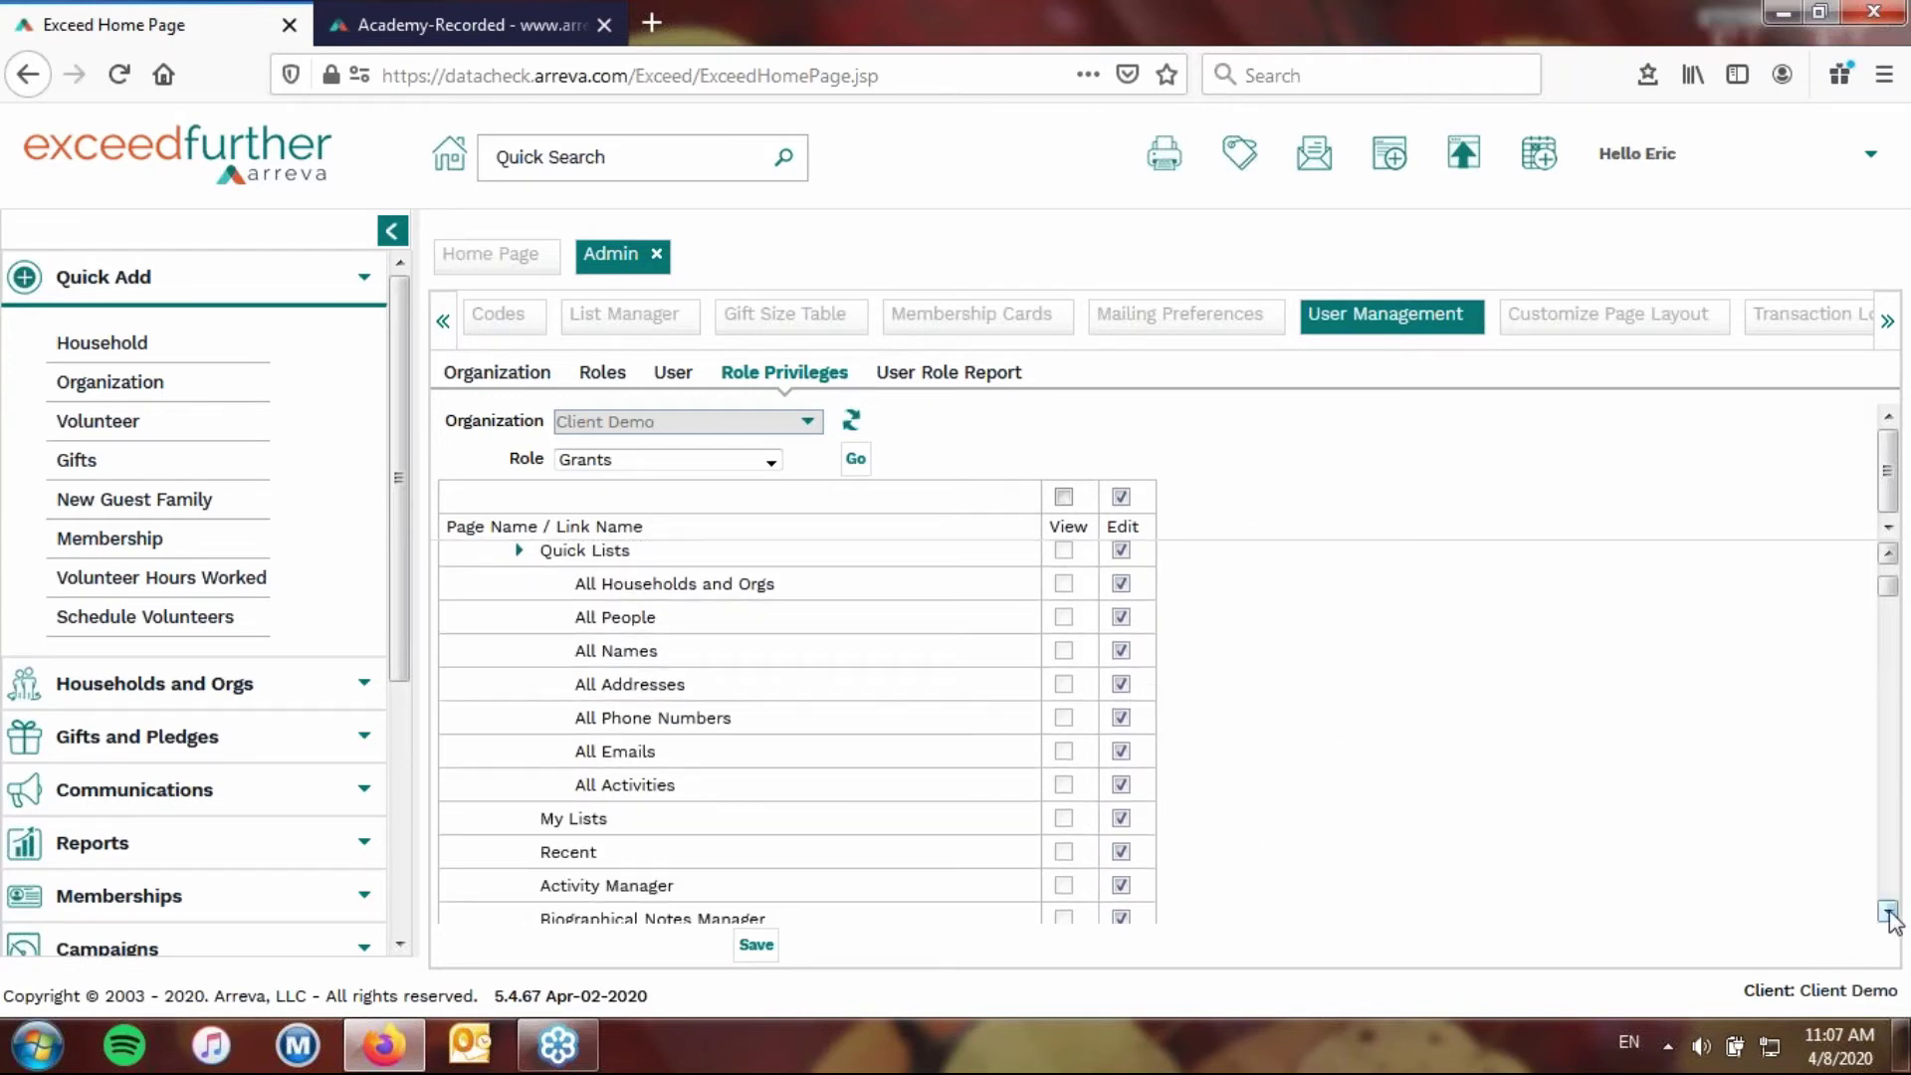
{"action": "scroll", "coordinate": [1888, 911], "scroll_direction": "down", "scroll_amount": 4}
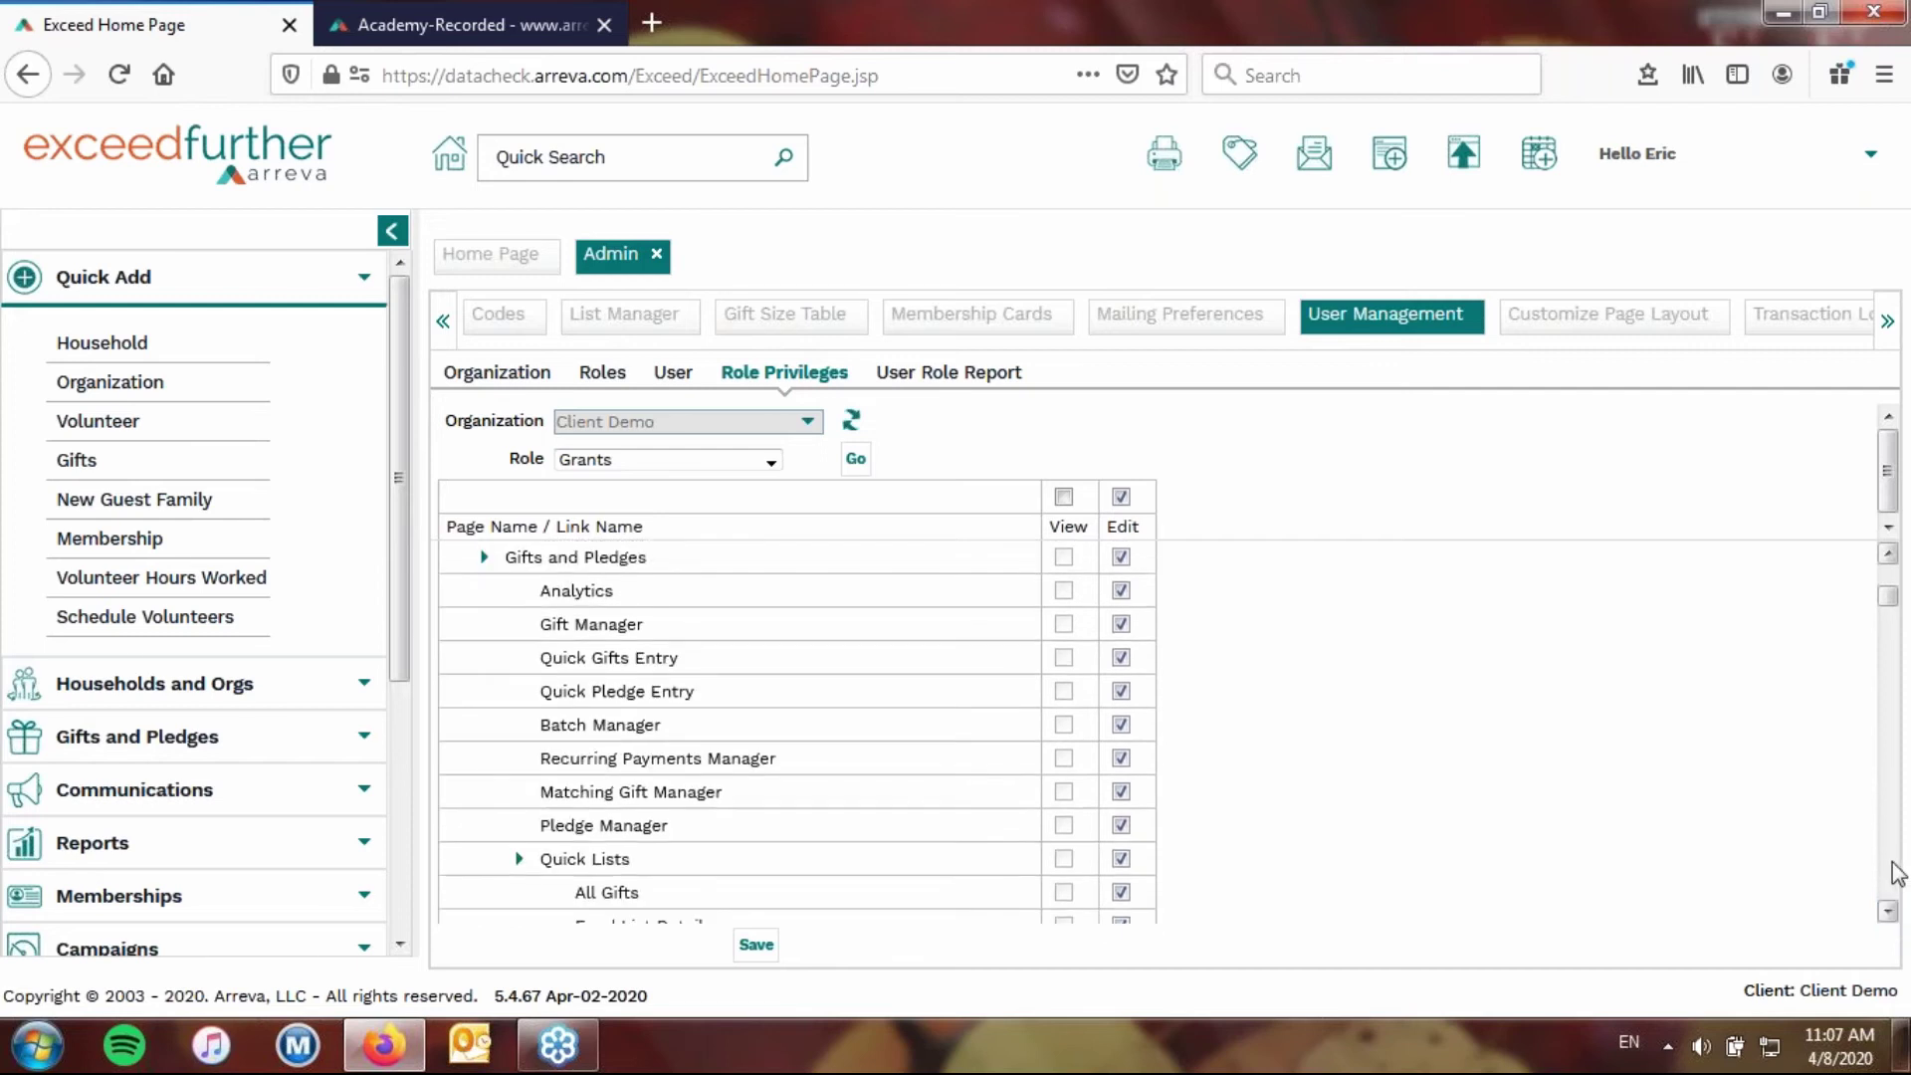
{"action": "scroll", "coordinate": [1891, 890], "scroll_direction": "down", "scroll_amount": 4}
{"action": "scroll", "coordinate": [1891, 881], "scroll_direction": "down", "scroll_amount": 3}
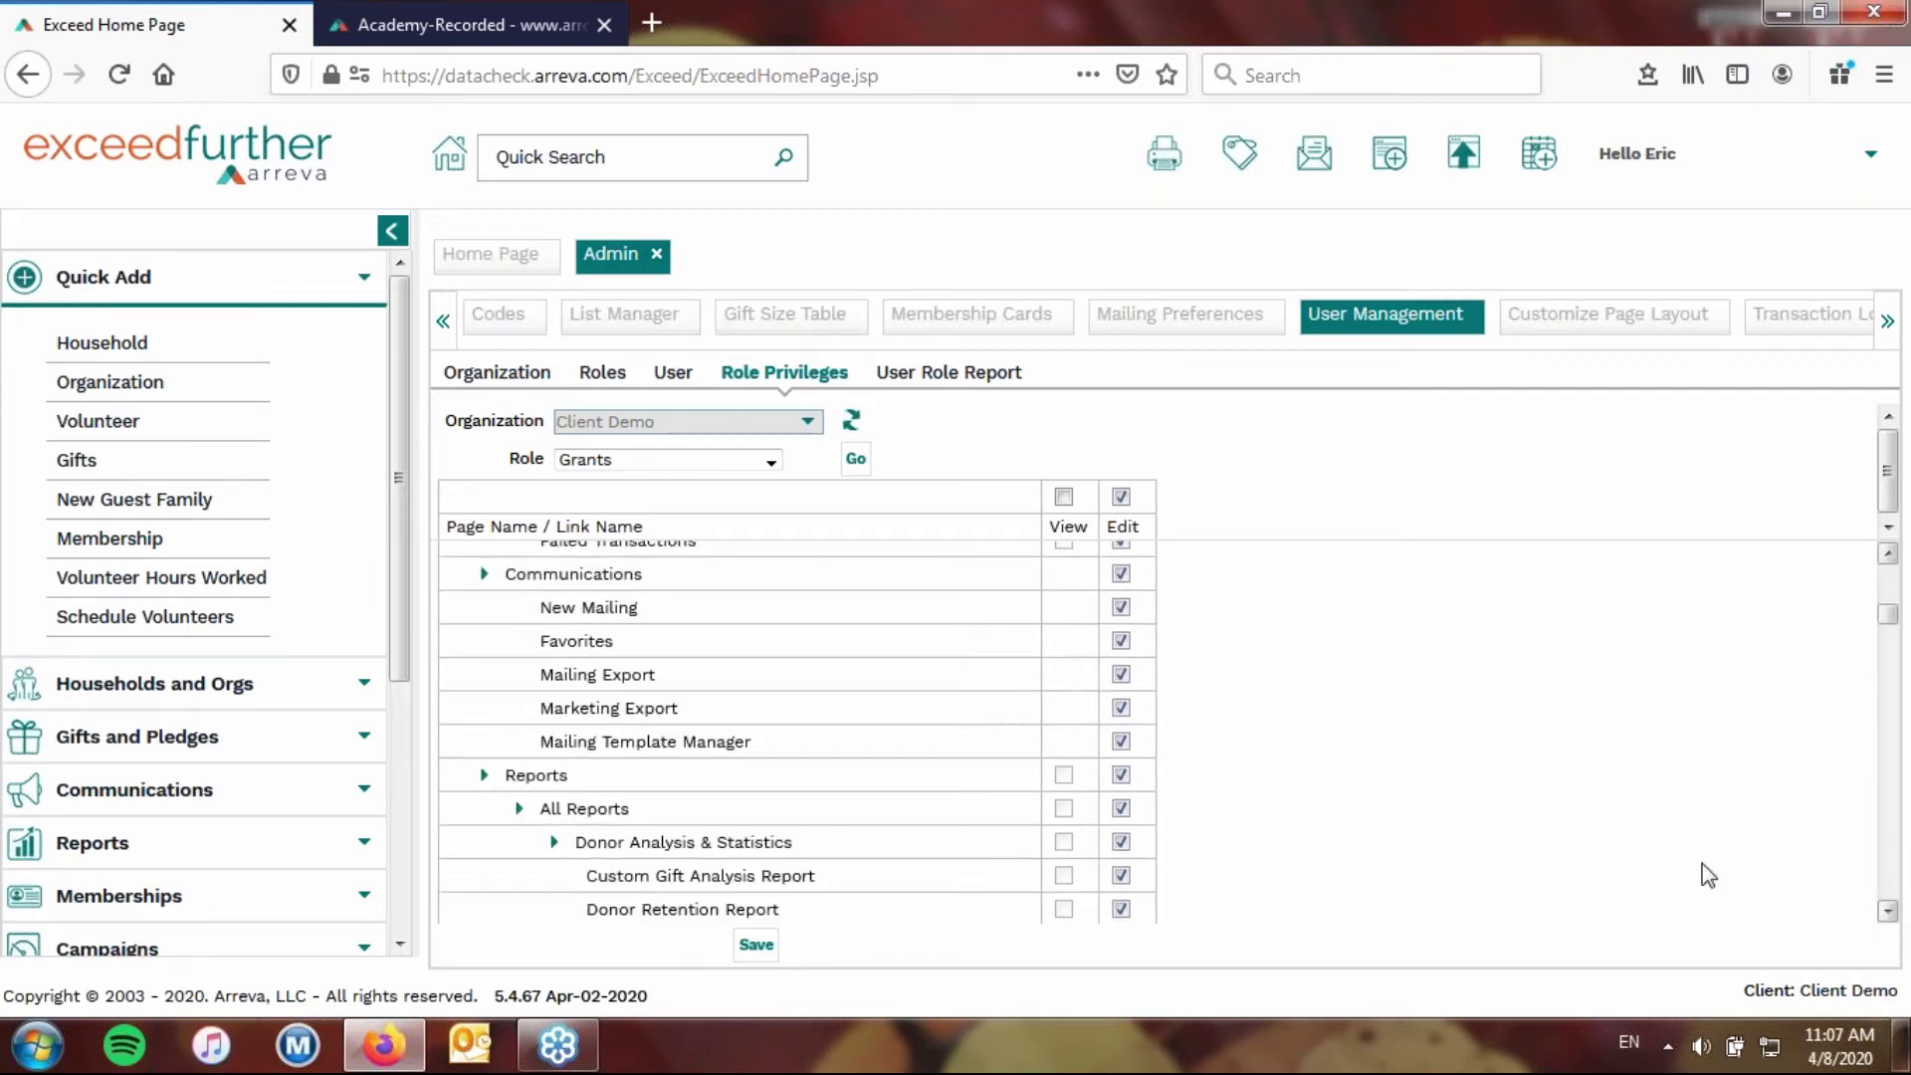
{"action": "scroll", "coordinate": [1887, 896], "scroll_direction": "down", "scroll_amount": 6}
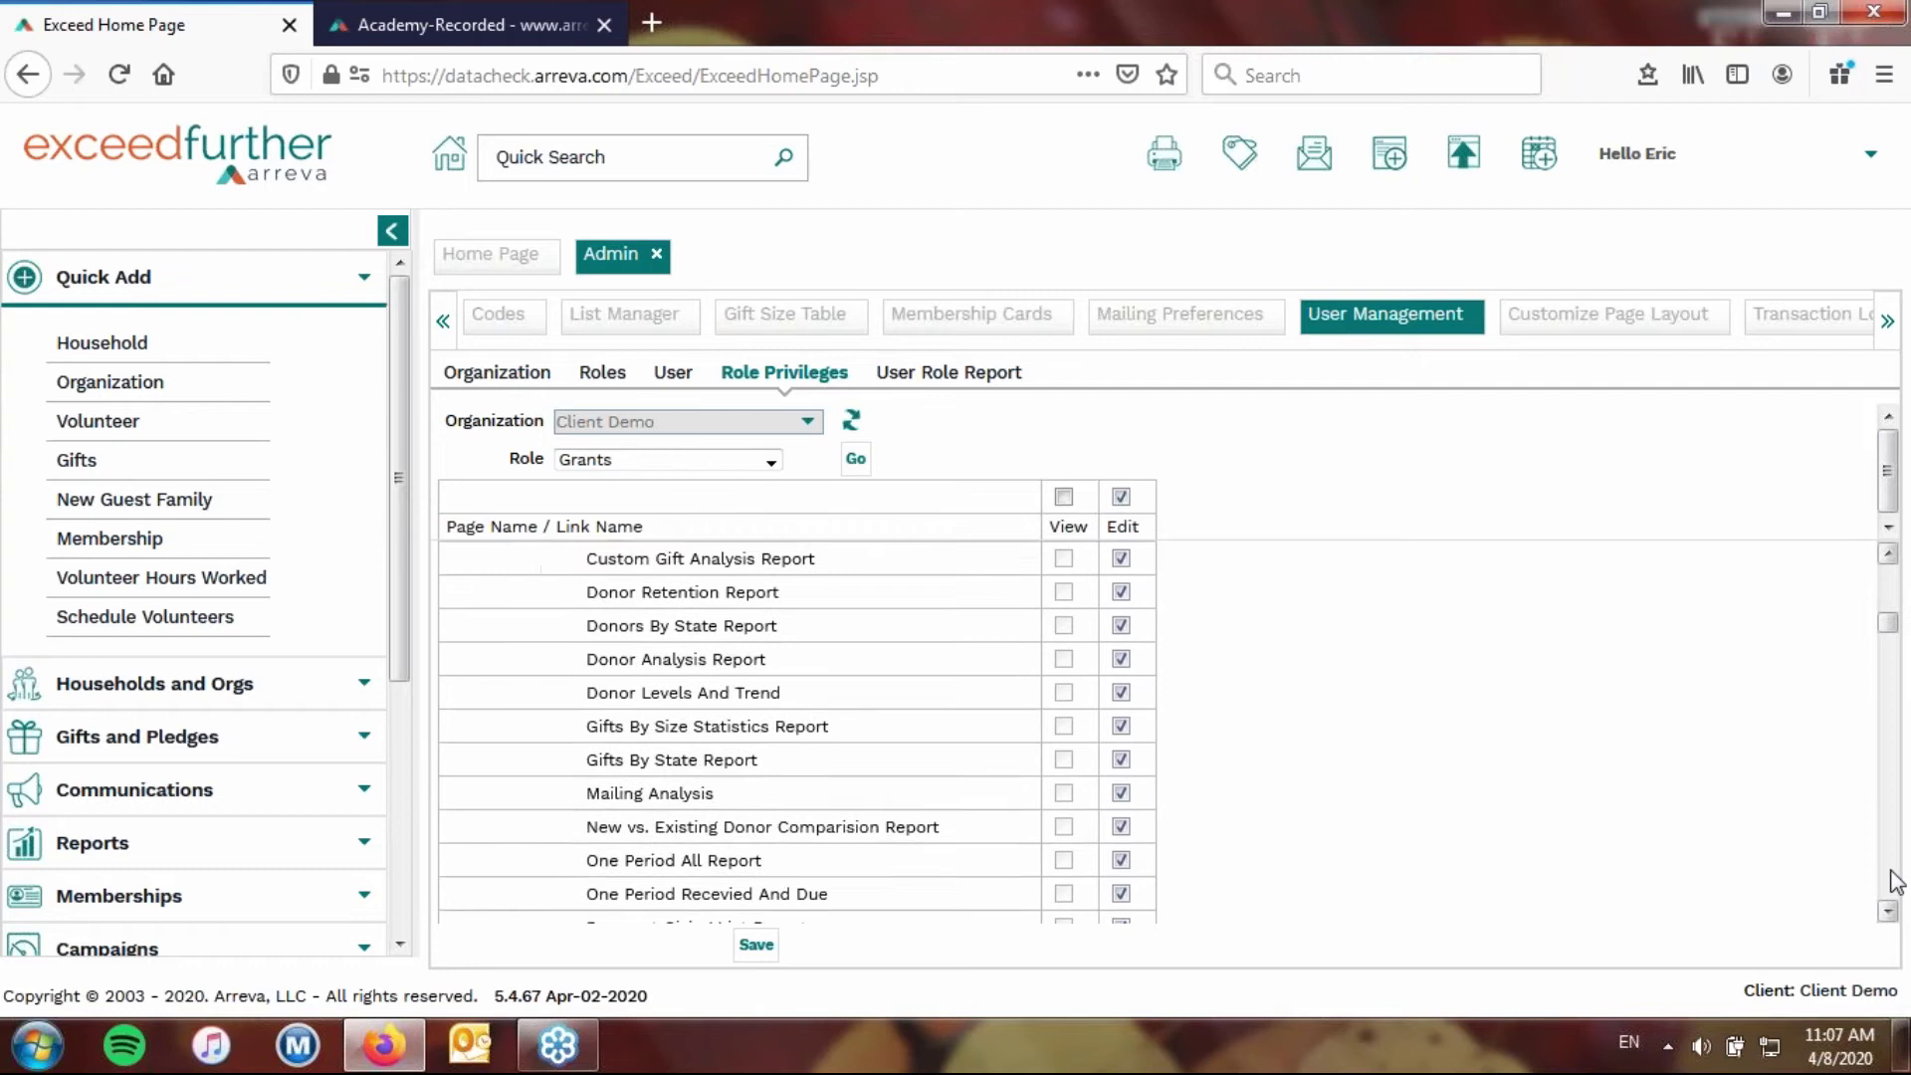
{"action": "scroll", "coordinate": [1894, 881], "scroll_direction": "down", "scroll_amount": 15}
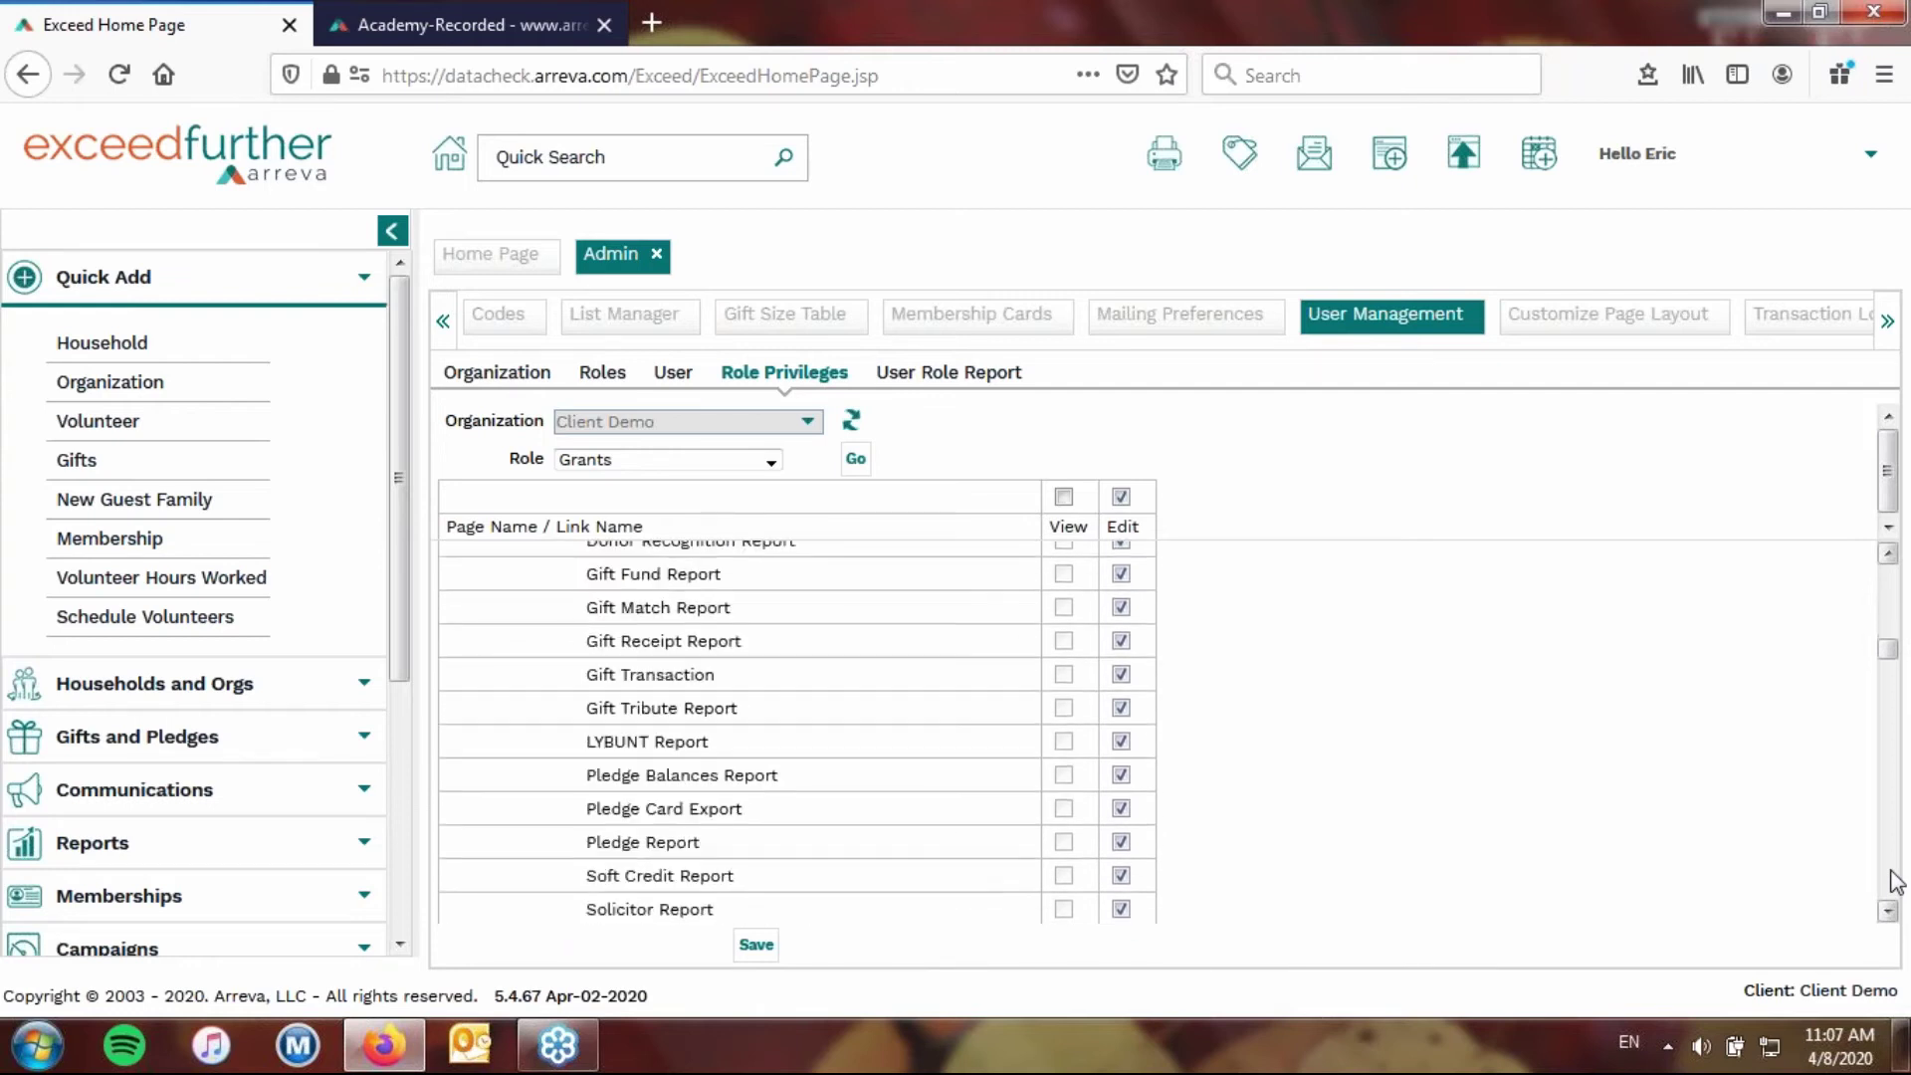
{"action": "scroll", "coordinate": [1894, 881], "scroll_direction": "down", "scroll_amount": 6}
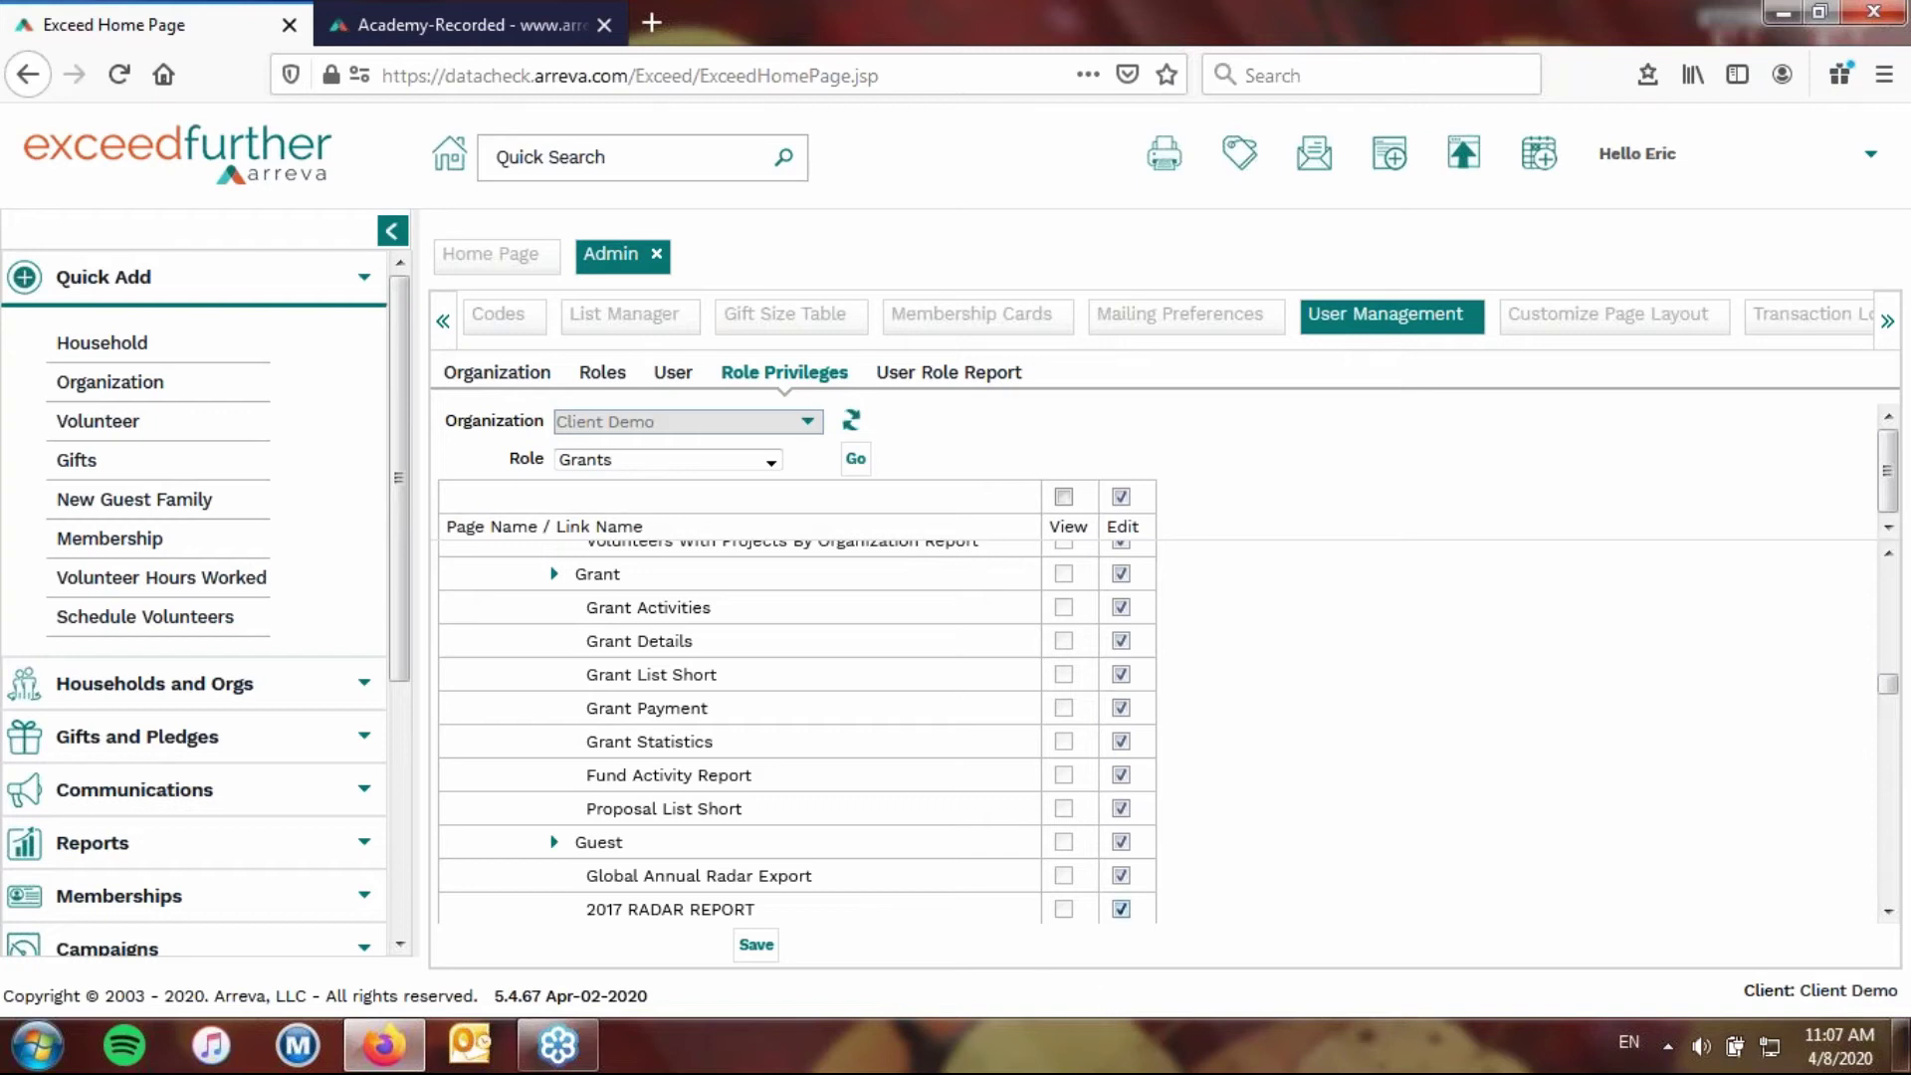
{"action": "left_click", "coordinate": [1888, 913]}
{"action": "scroll", "coordinate": [1894, 920], "scroll_direction": "down", "scroll_amount": 8}
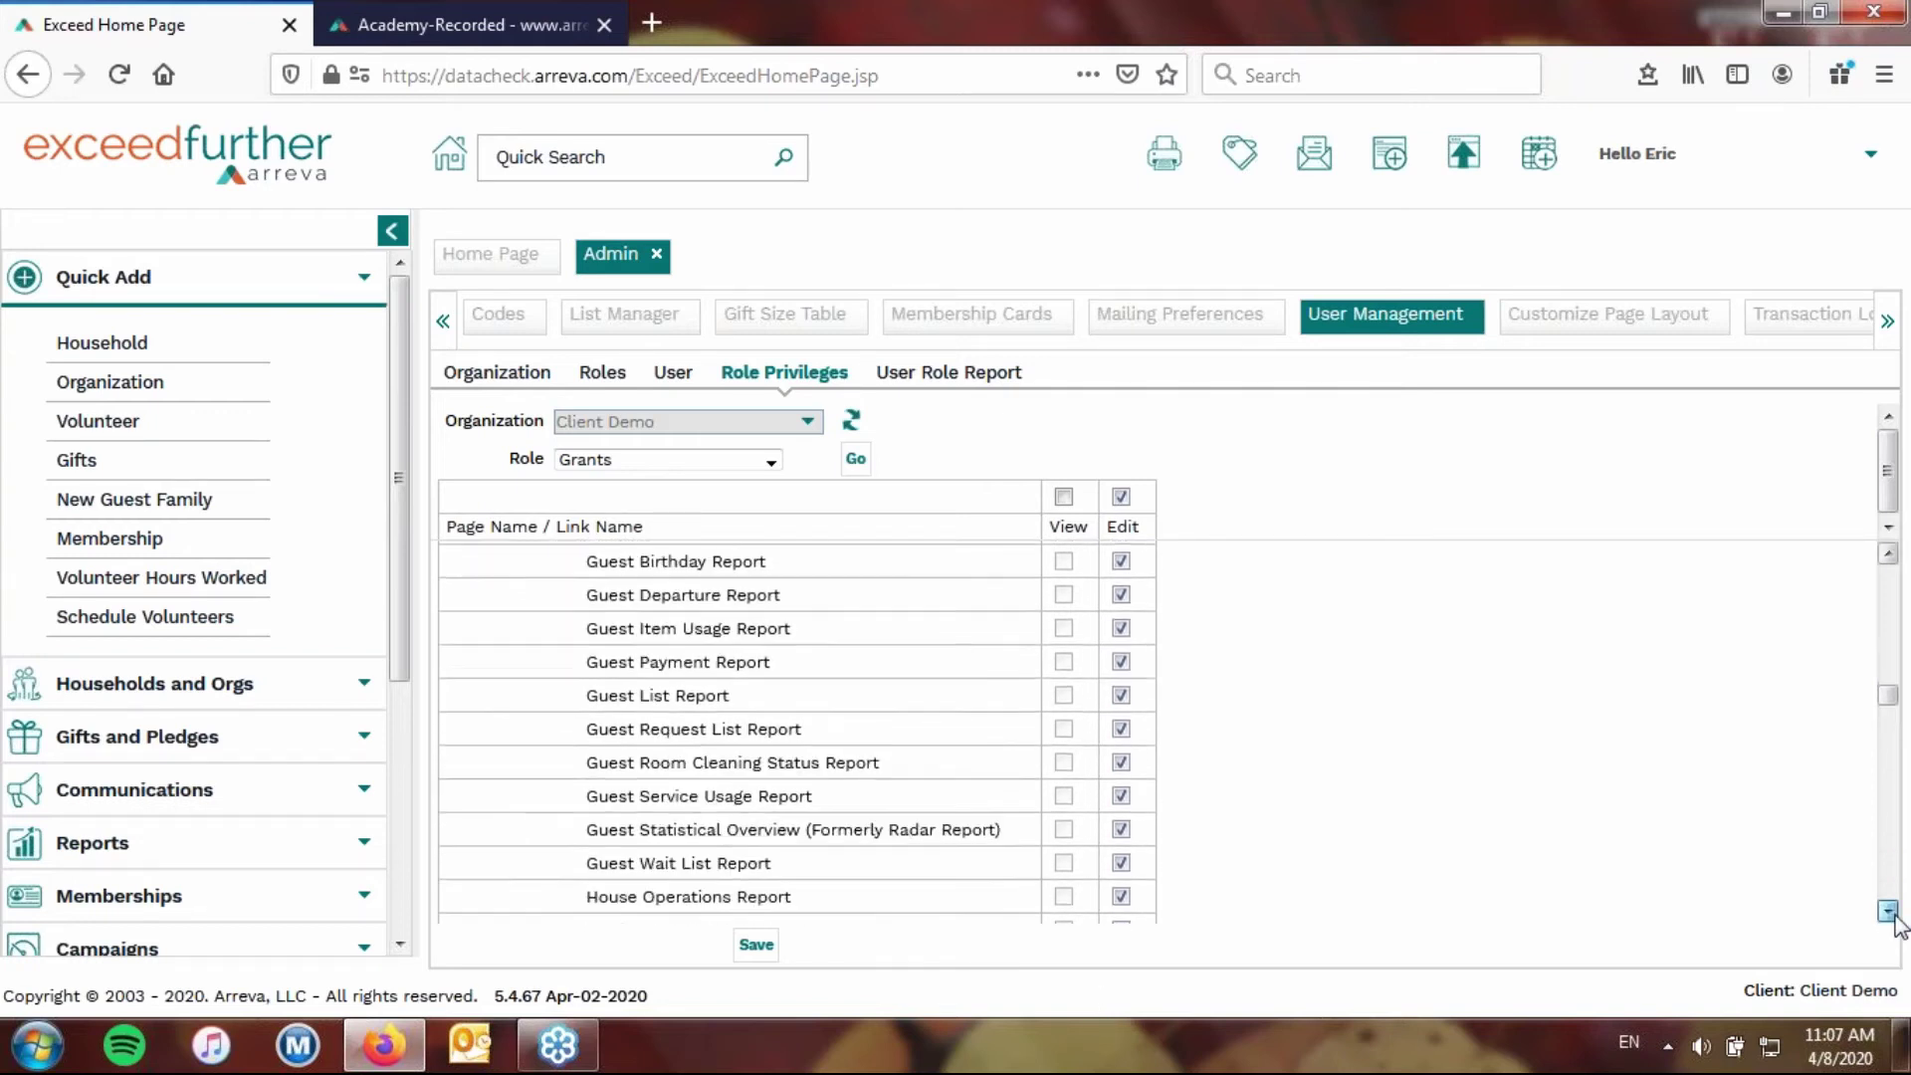
{"action": "scroll", "coordinate": [1894, 920], "scroll_direction": "down", "scroll_amount": 1}
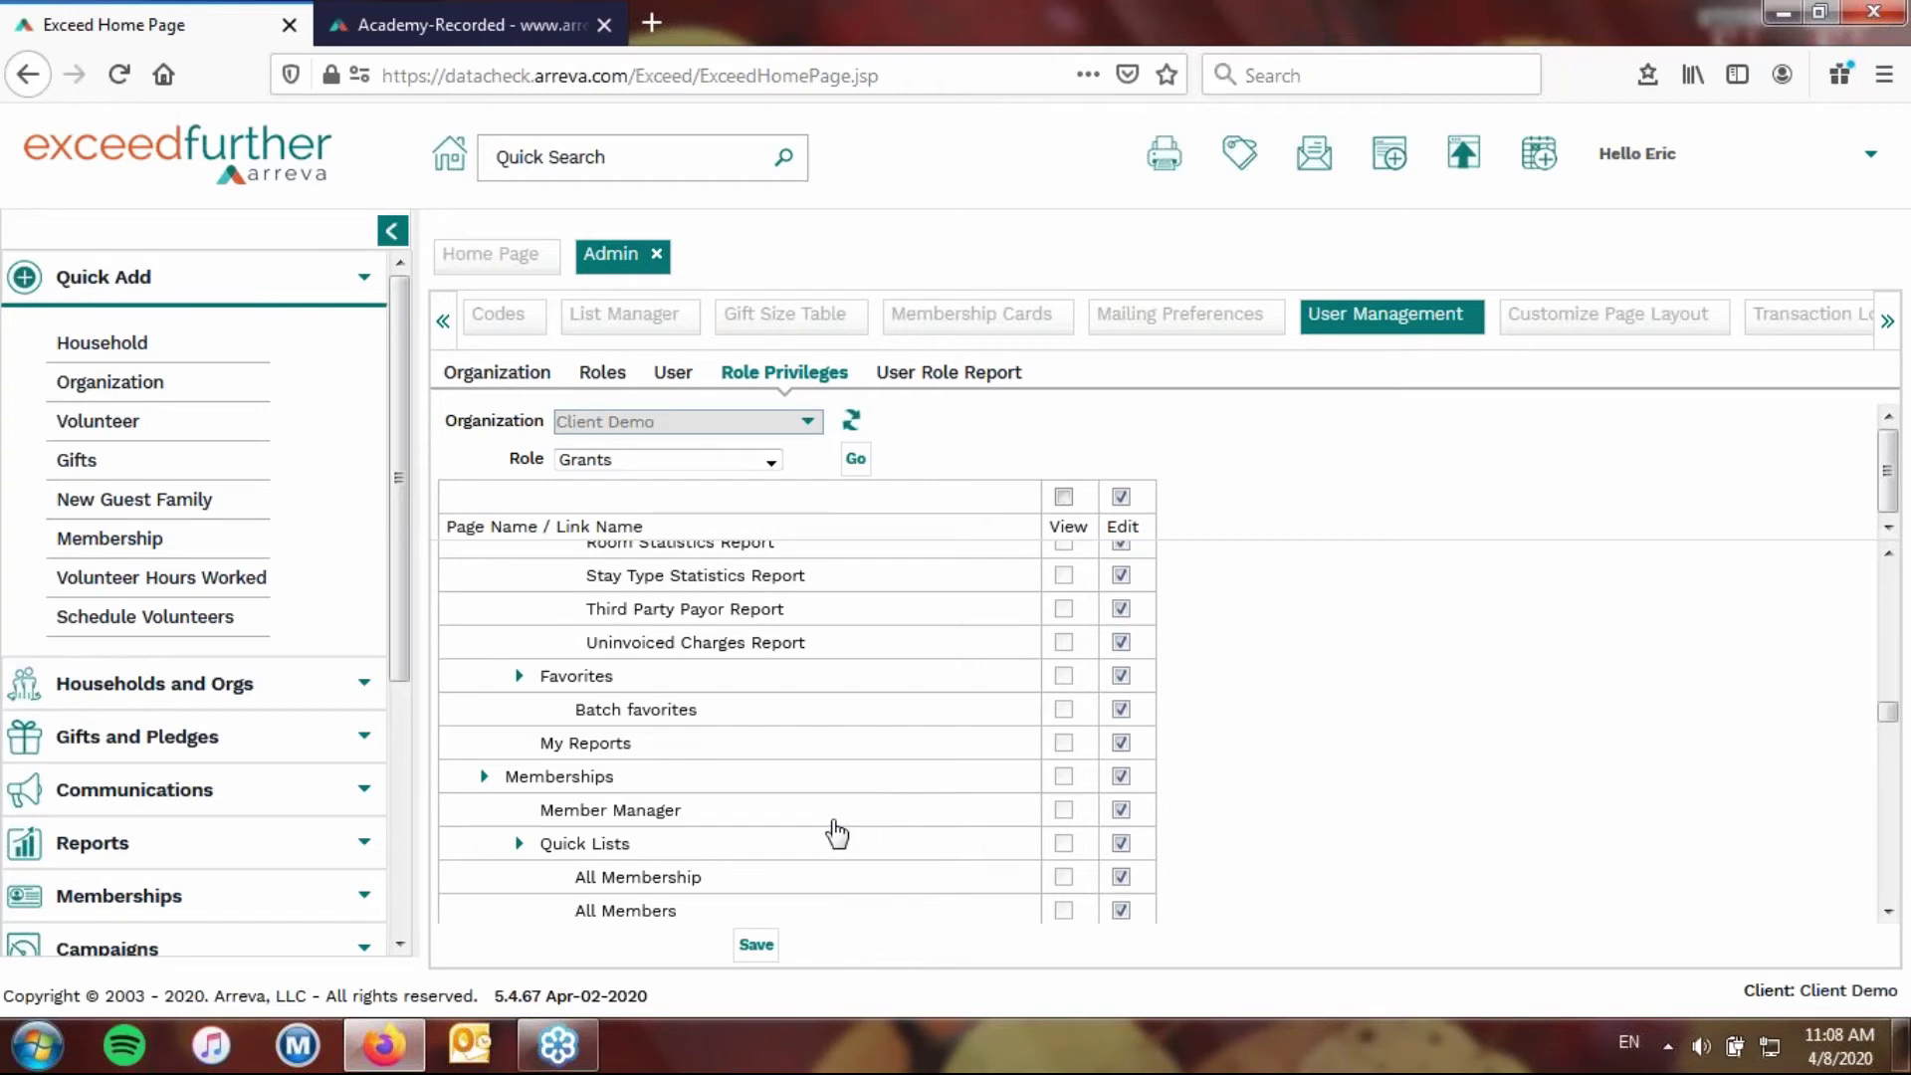
{"action": "left_click", "coordinate": [1889, 884]}
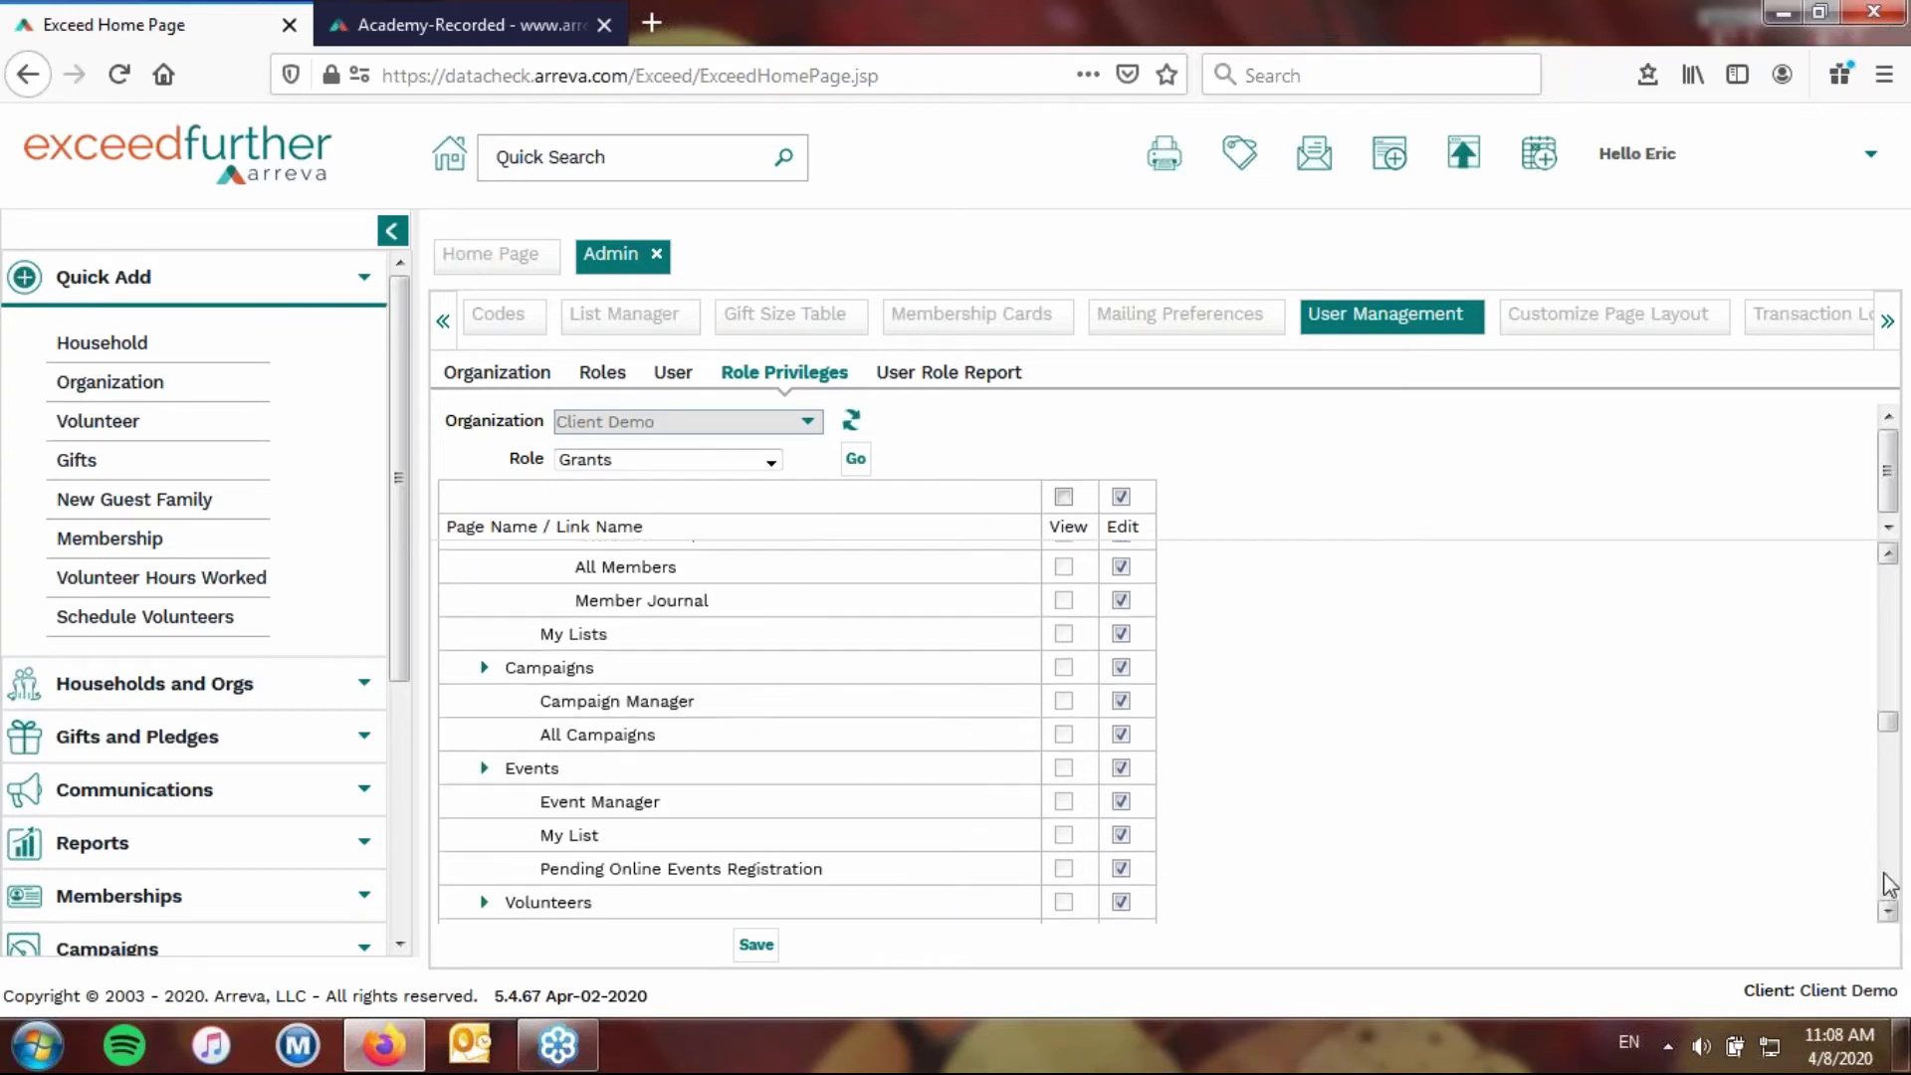
{"action": "left_click", "coordinate": [1889, 883]}
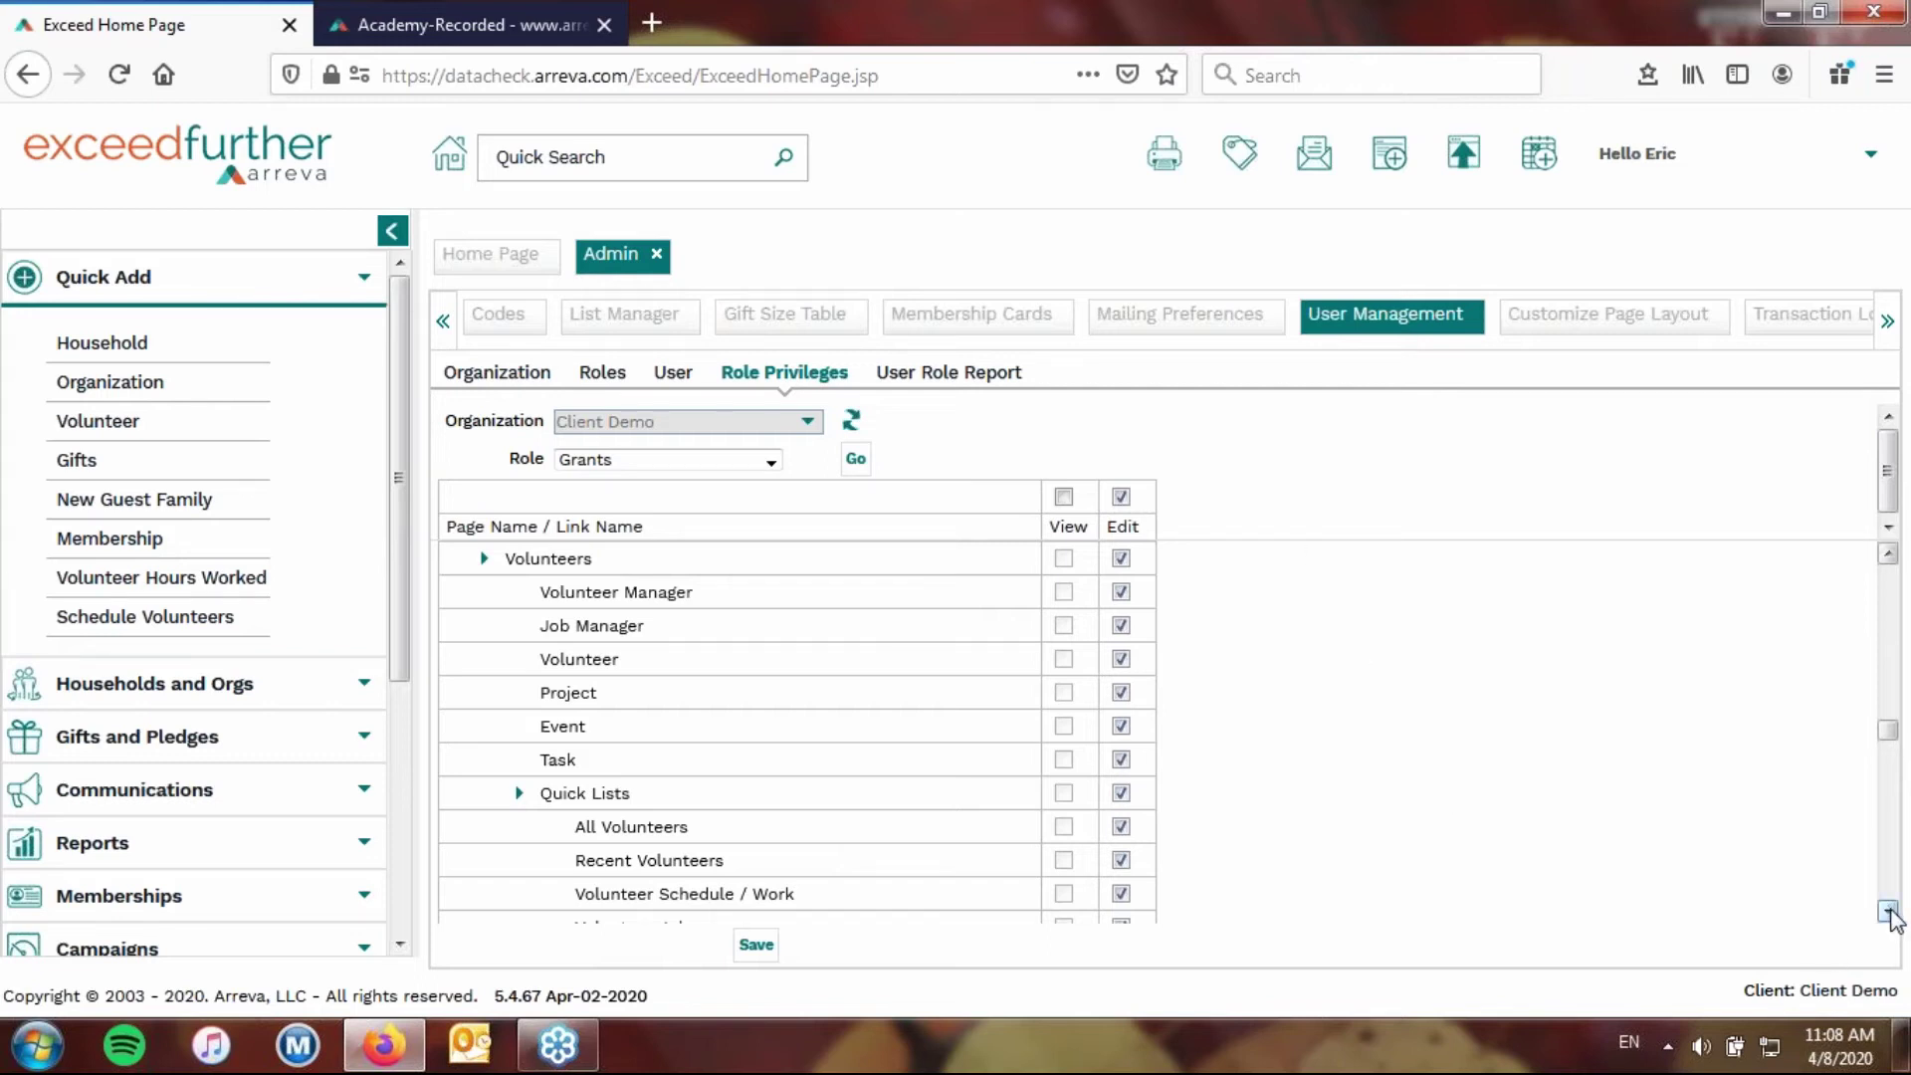
{"action": "scroll", "coordinate": [1888, 911], "scroll_direction": "down", "scroll_amount": 10}
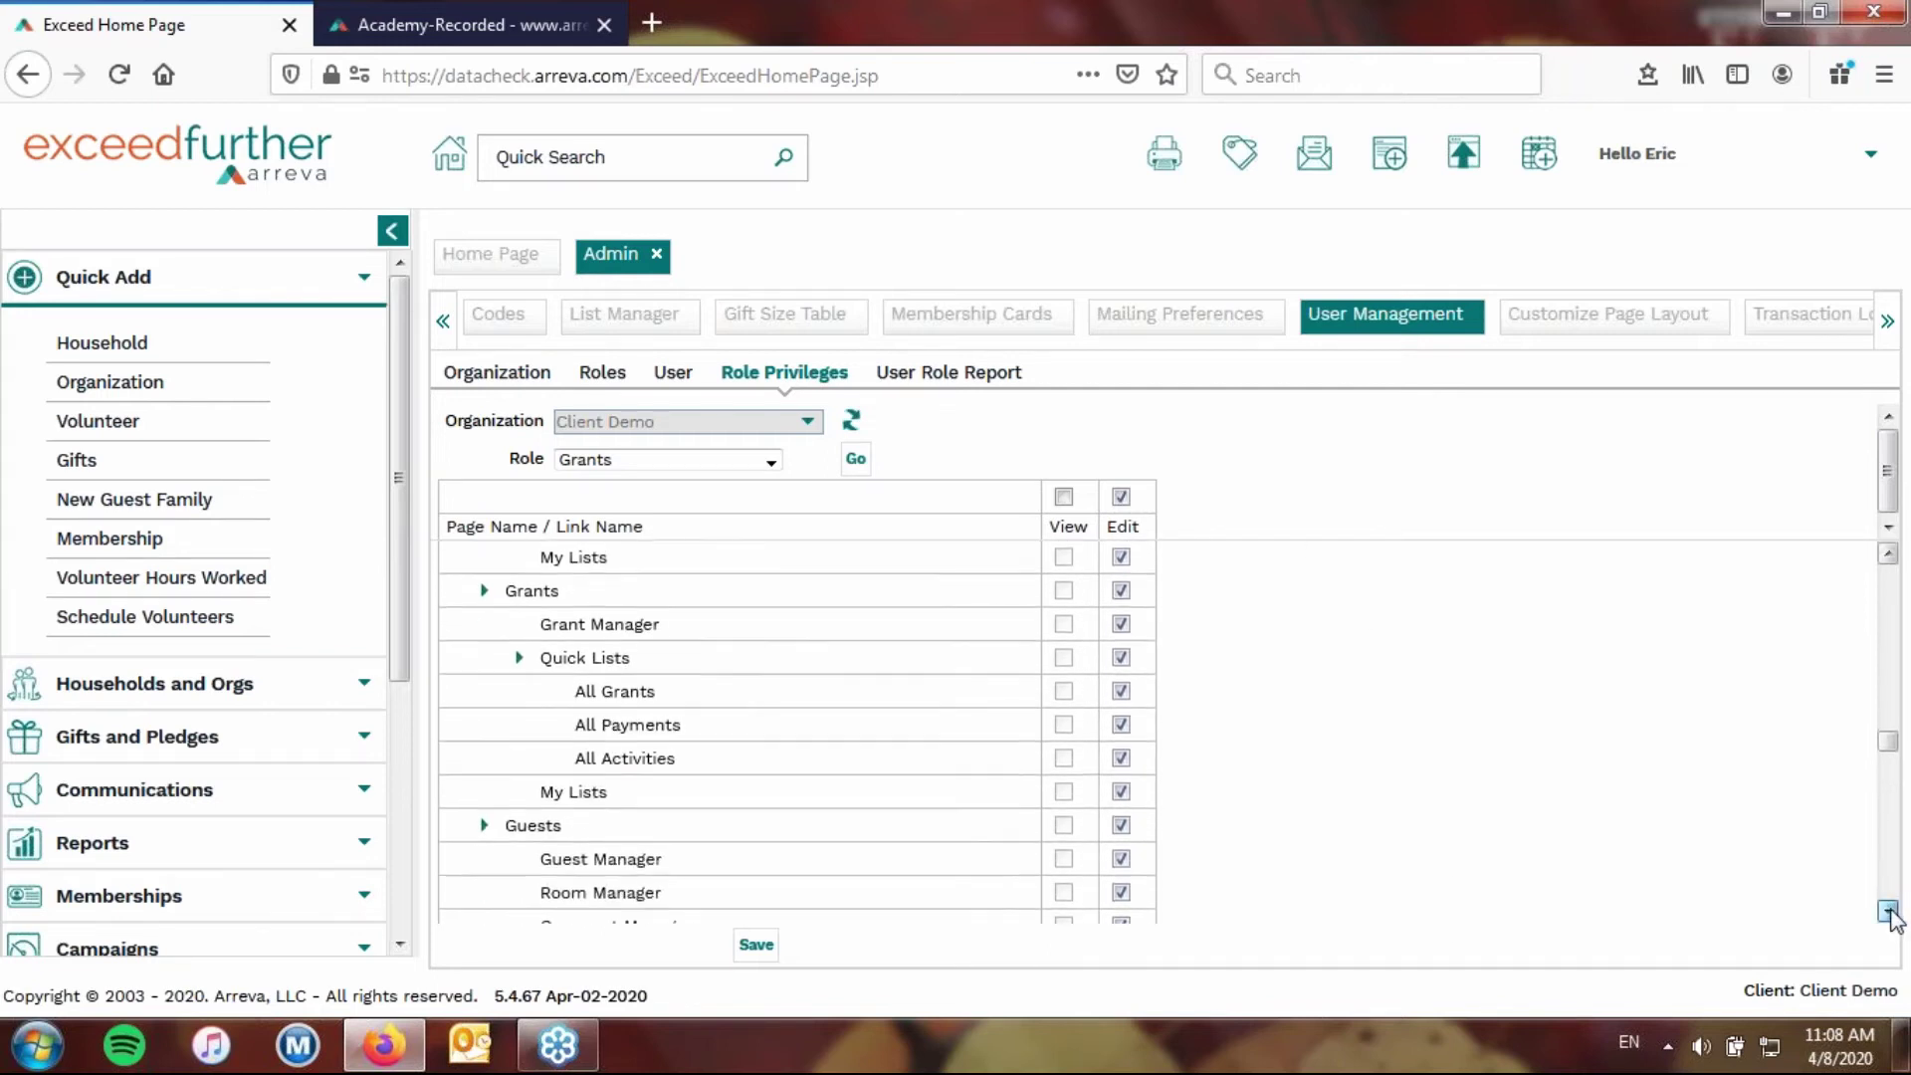
{"action": "scroll", "coordinate": [1888, 911], "scroll_direction": "down", "scroll_amount": 15}
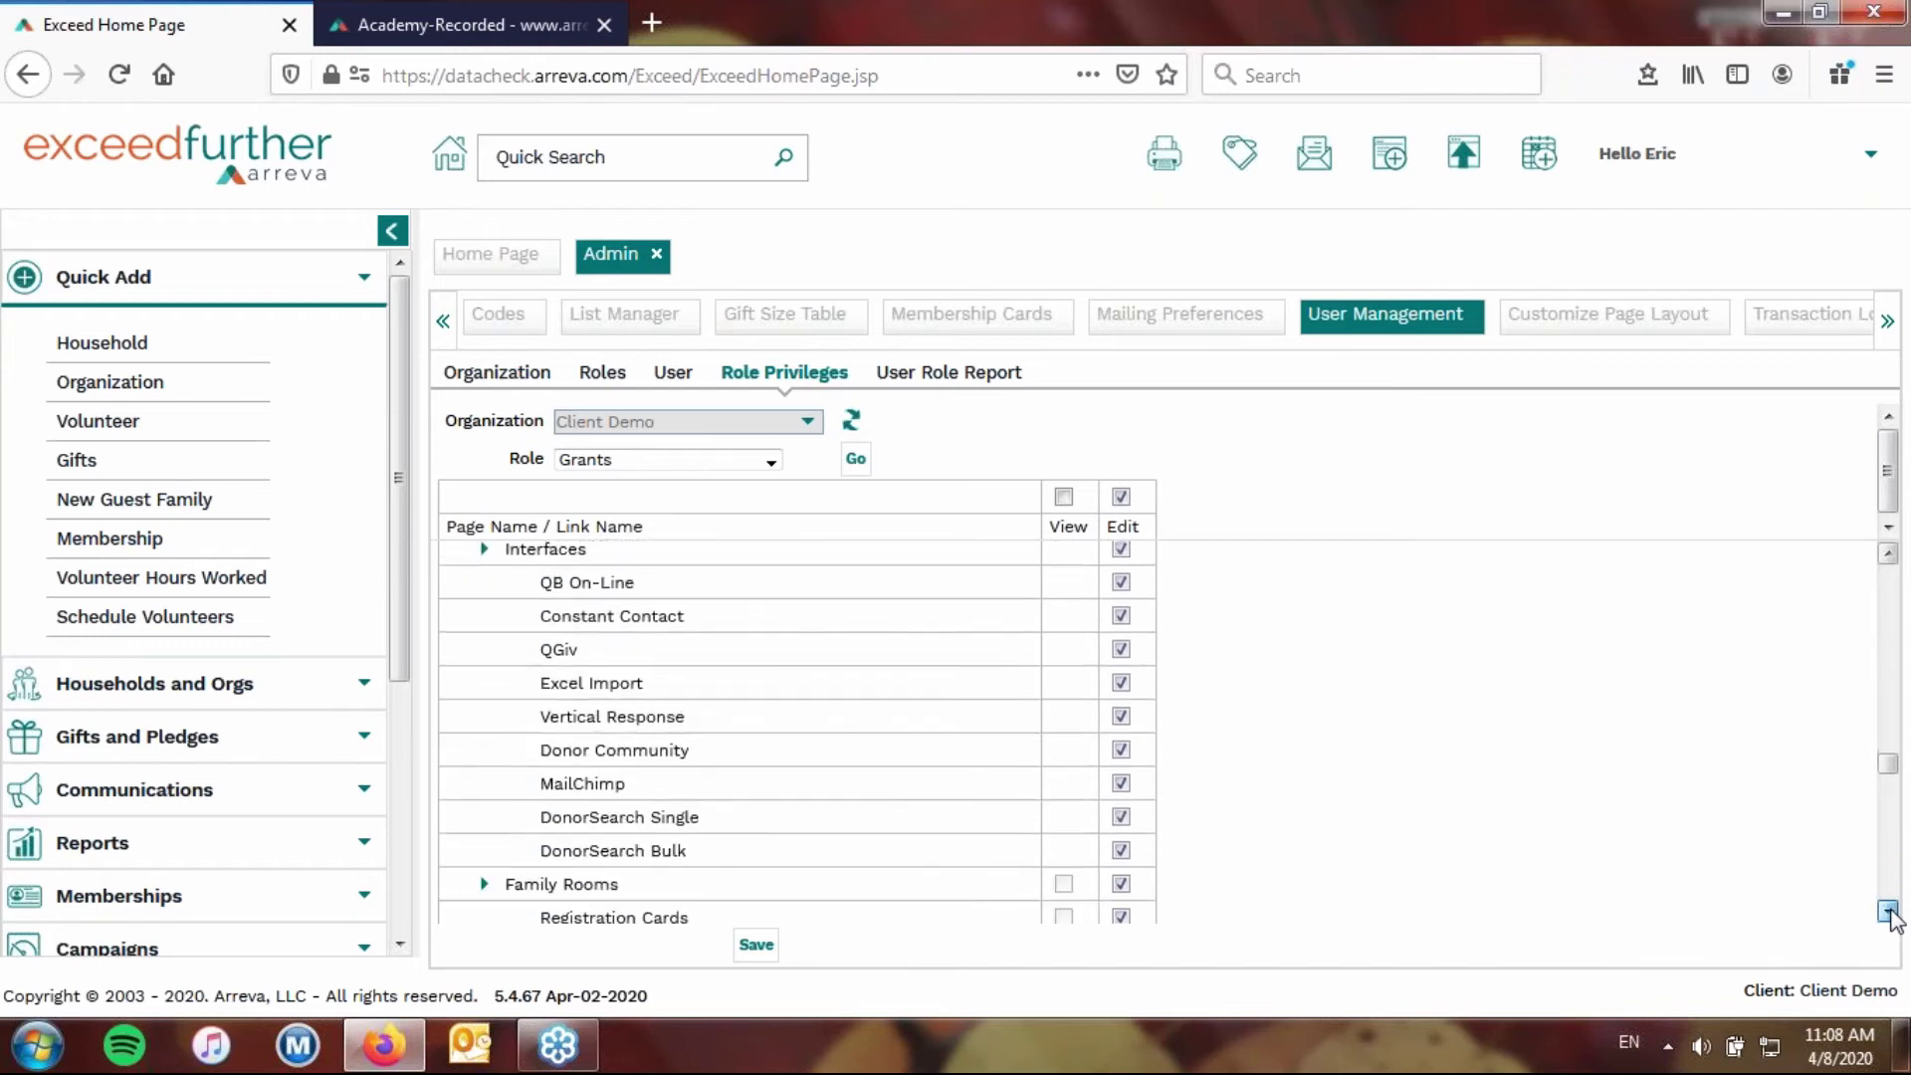
{"action": "scroll", "coordinate": [1888, 911], "scroll_direction": "down", "scroll_amount": 3}
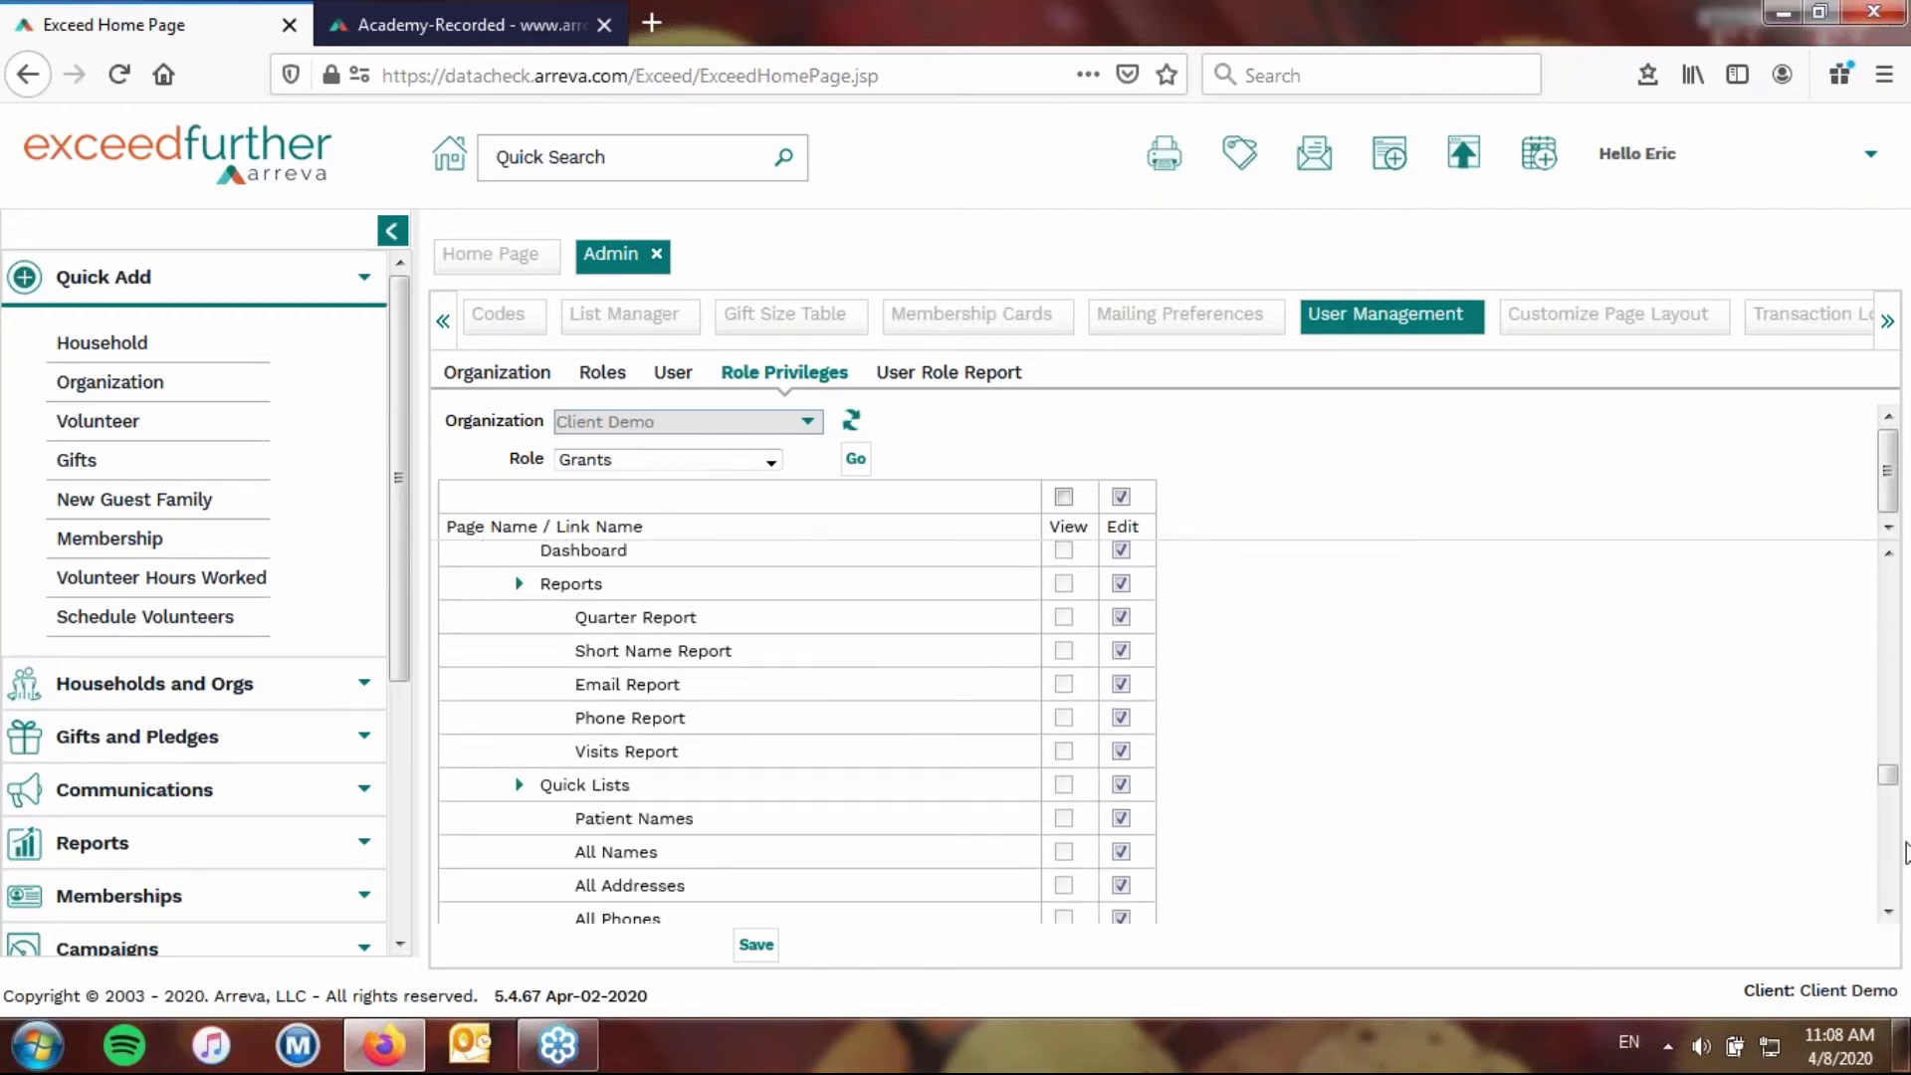
{"action": "left_click", "coordinate": [766, 953]}
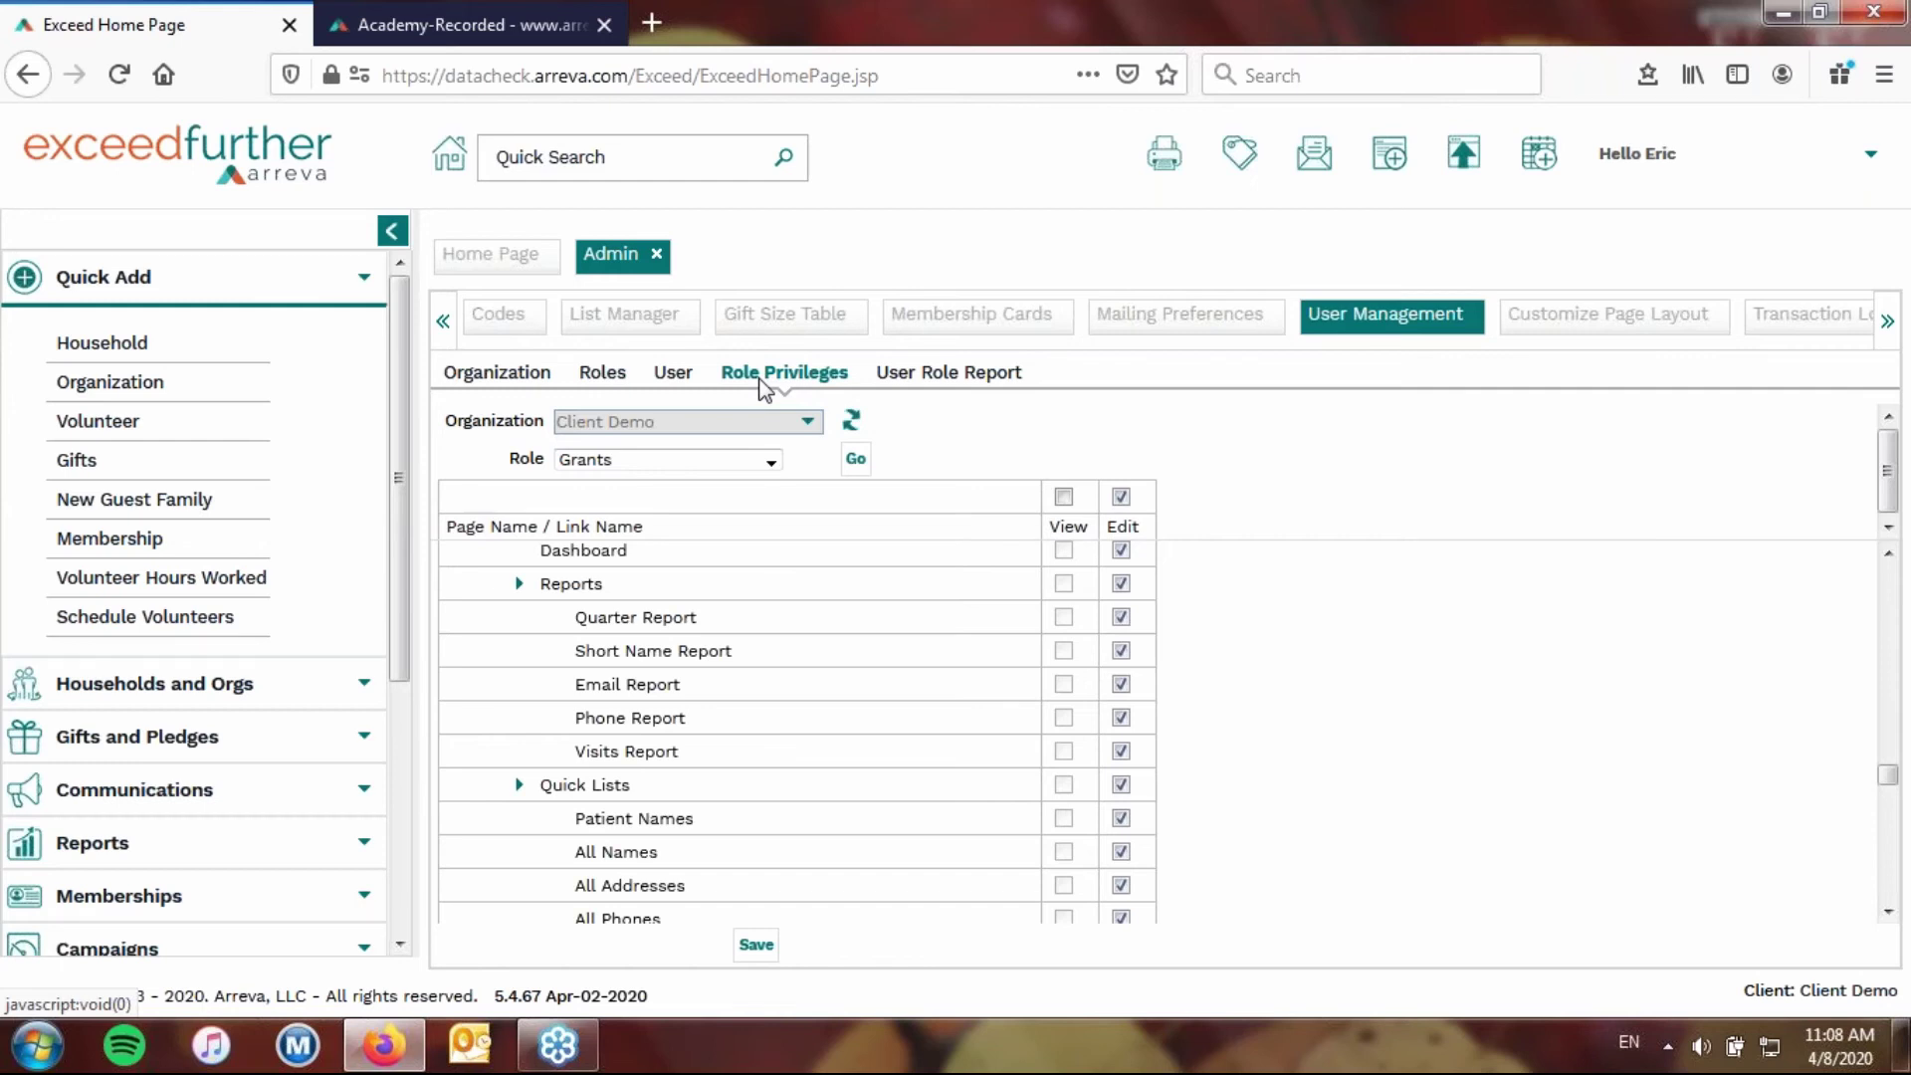
Select the Foundation Demo user's login in the user list.
{"action": "left_click", "coordinate": [664, 378]}
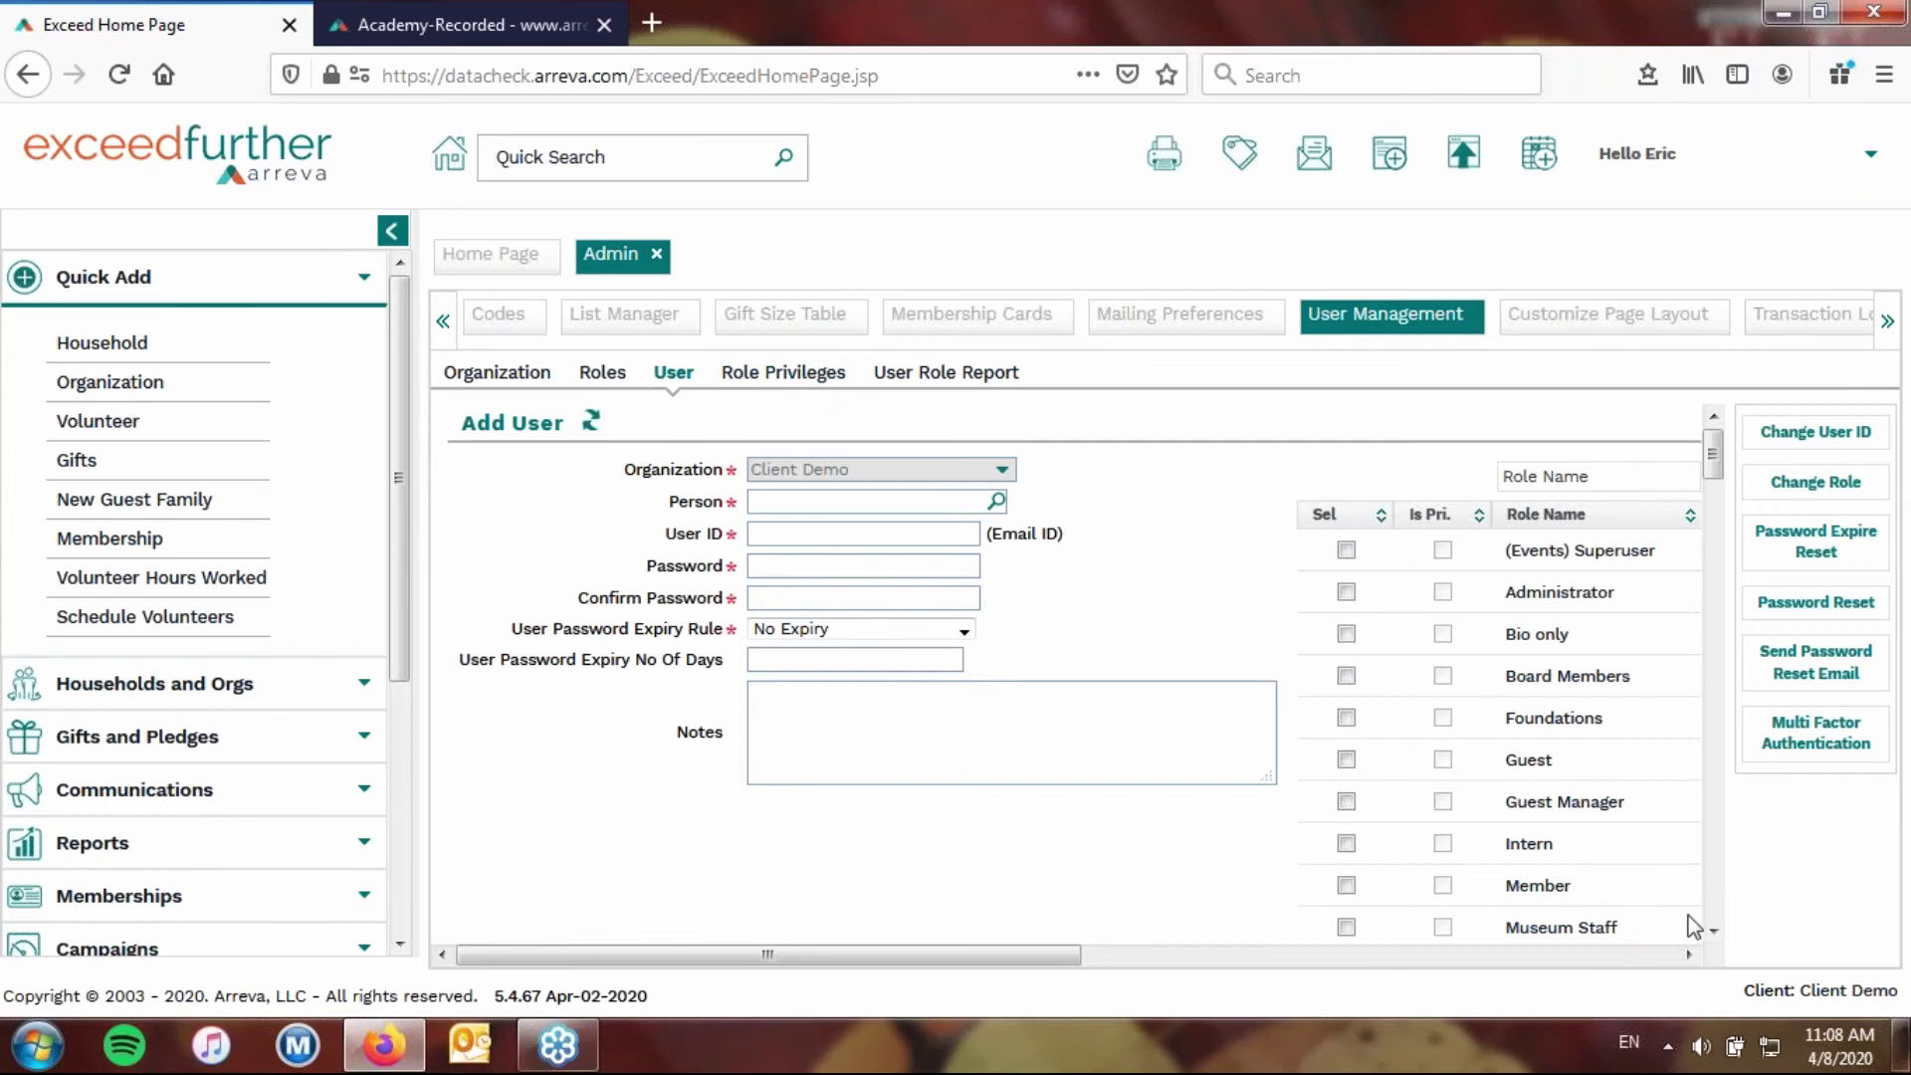
{"action": "scroll", "coordinate": [1713, 932], "scroll_direction": "down", "scroll_amount": 5}
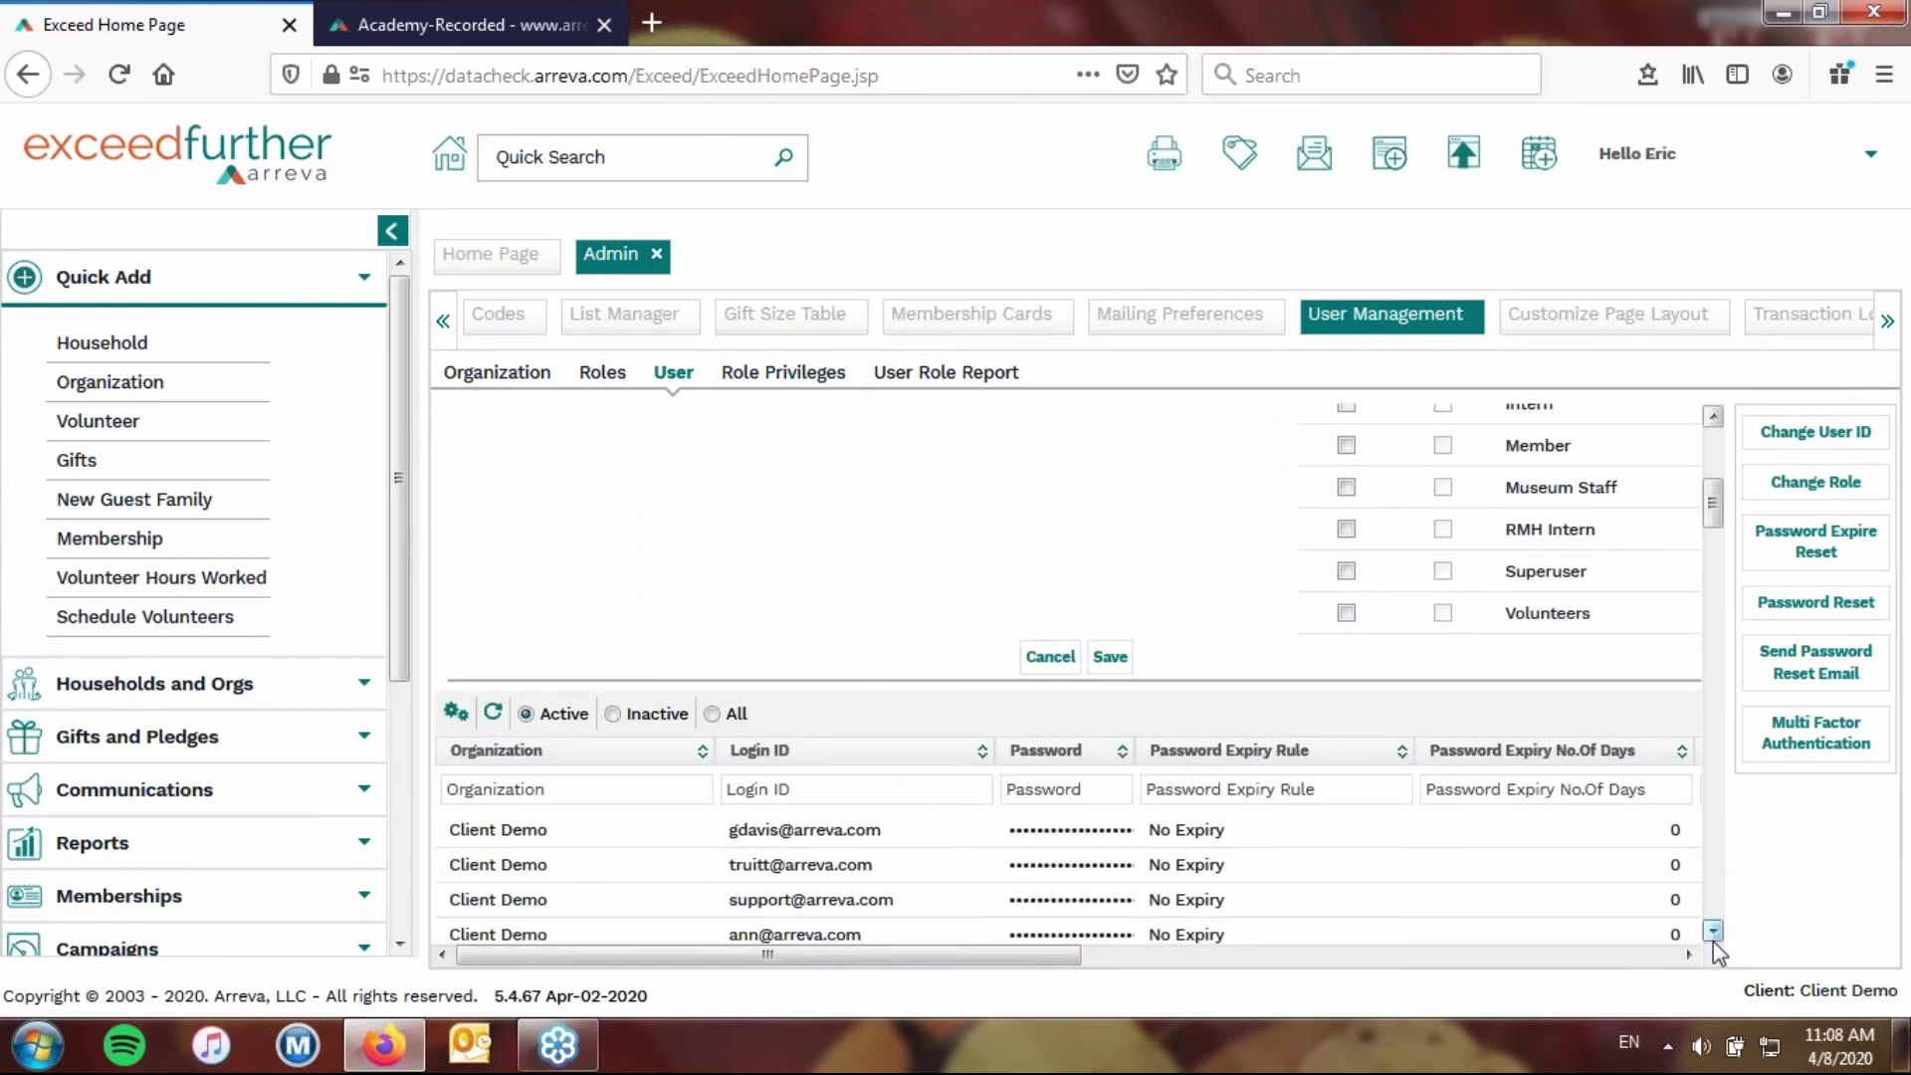
{"action": "scroll", "coordinate": [1713, 932], "scroll_direction": "down", "scroll_amount": 2}
{"action": "scroll", "coordinate": [1713, 932], "scroll_direction": "down", "scroll_amount": 1}
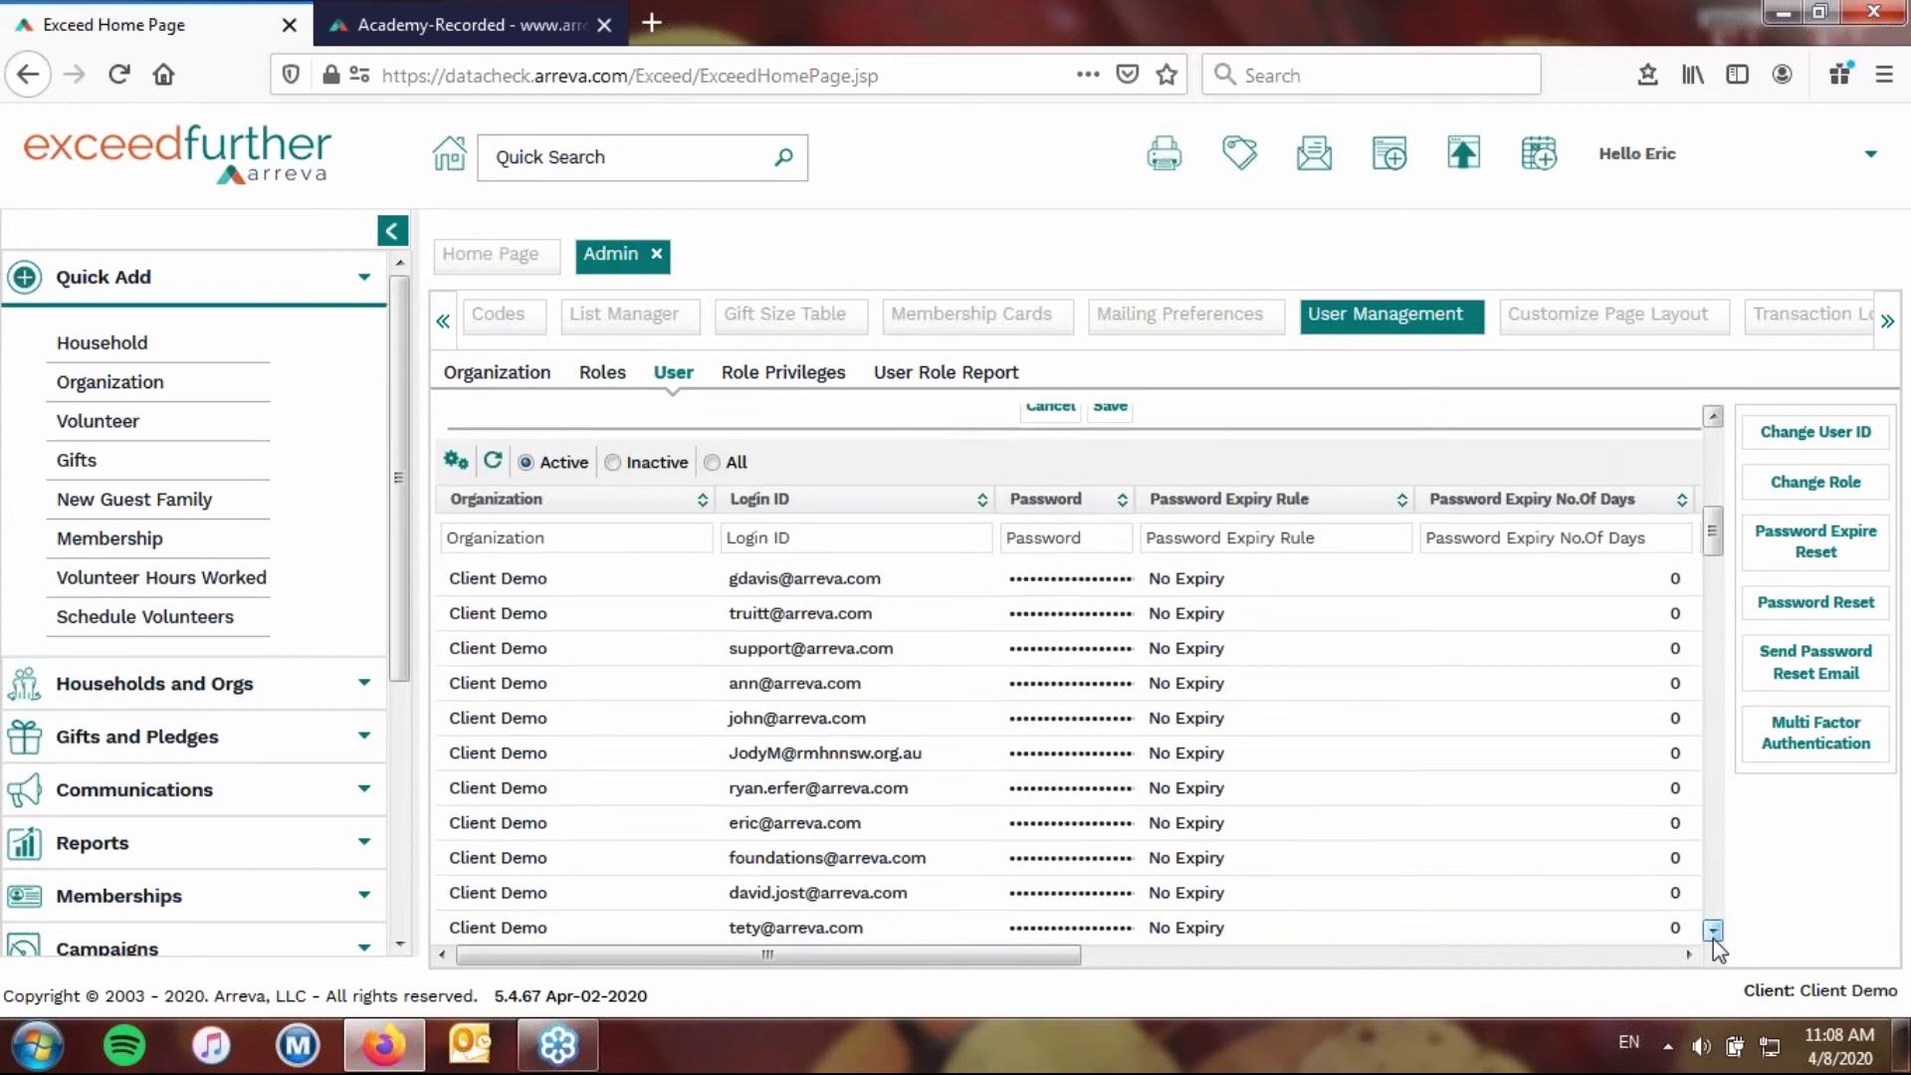
{"action": "left_click", "coordinate": [806, 858]}
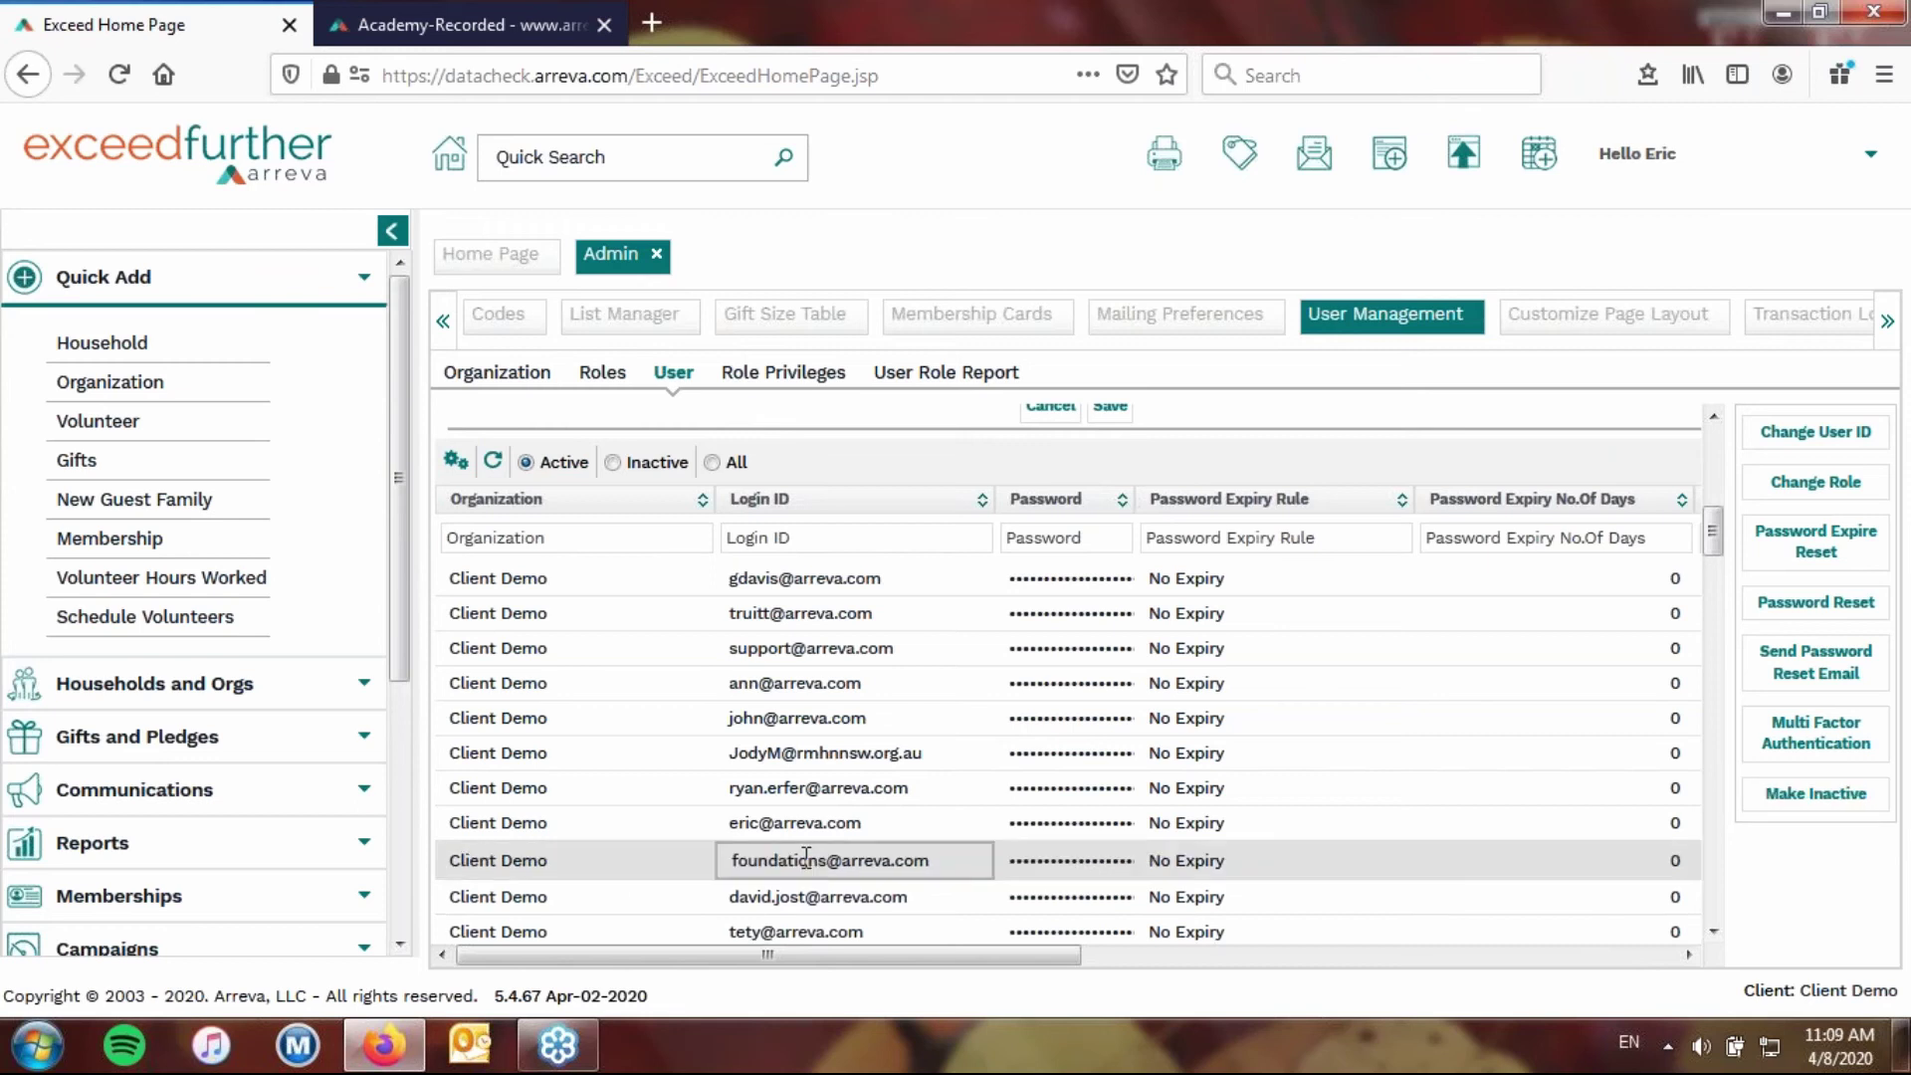
Replace the Foundations role with Grants as the user's primary role and save.
{"action": "left_click", "coordinate": [1817, 484]}
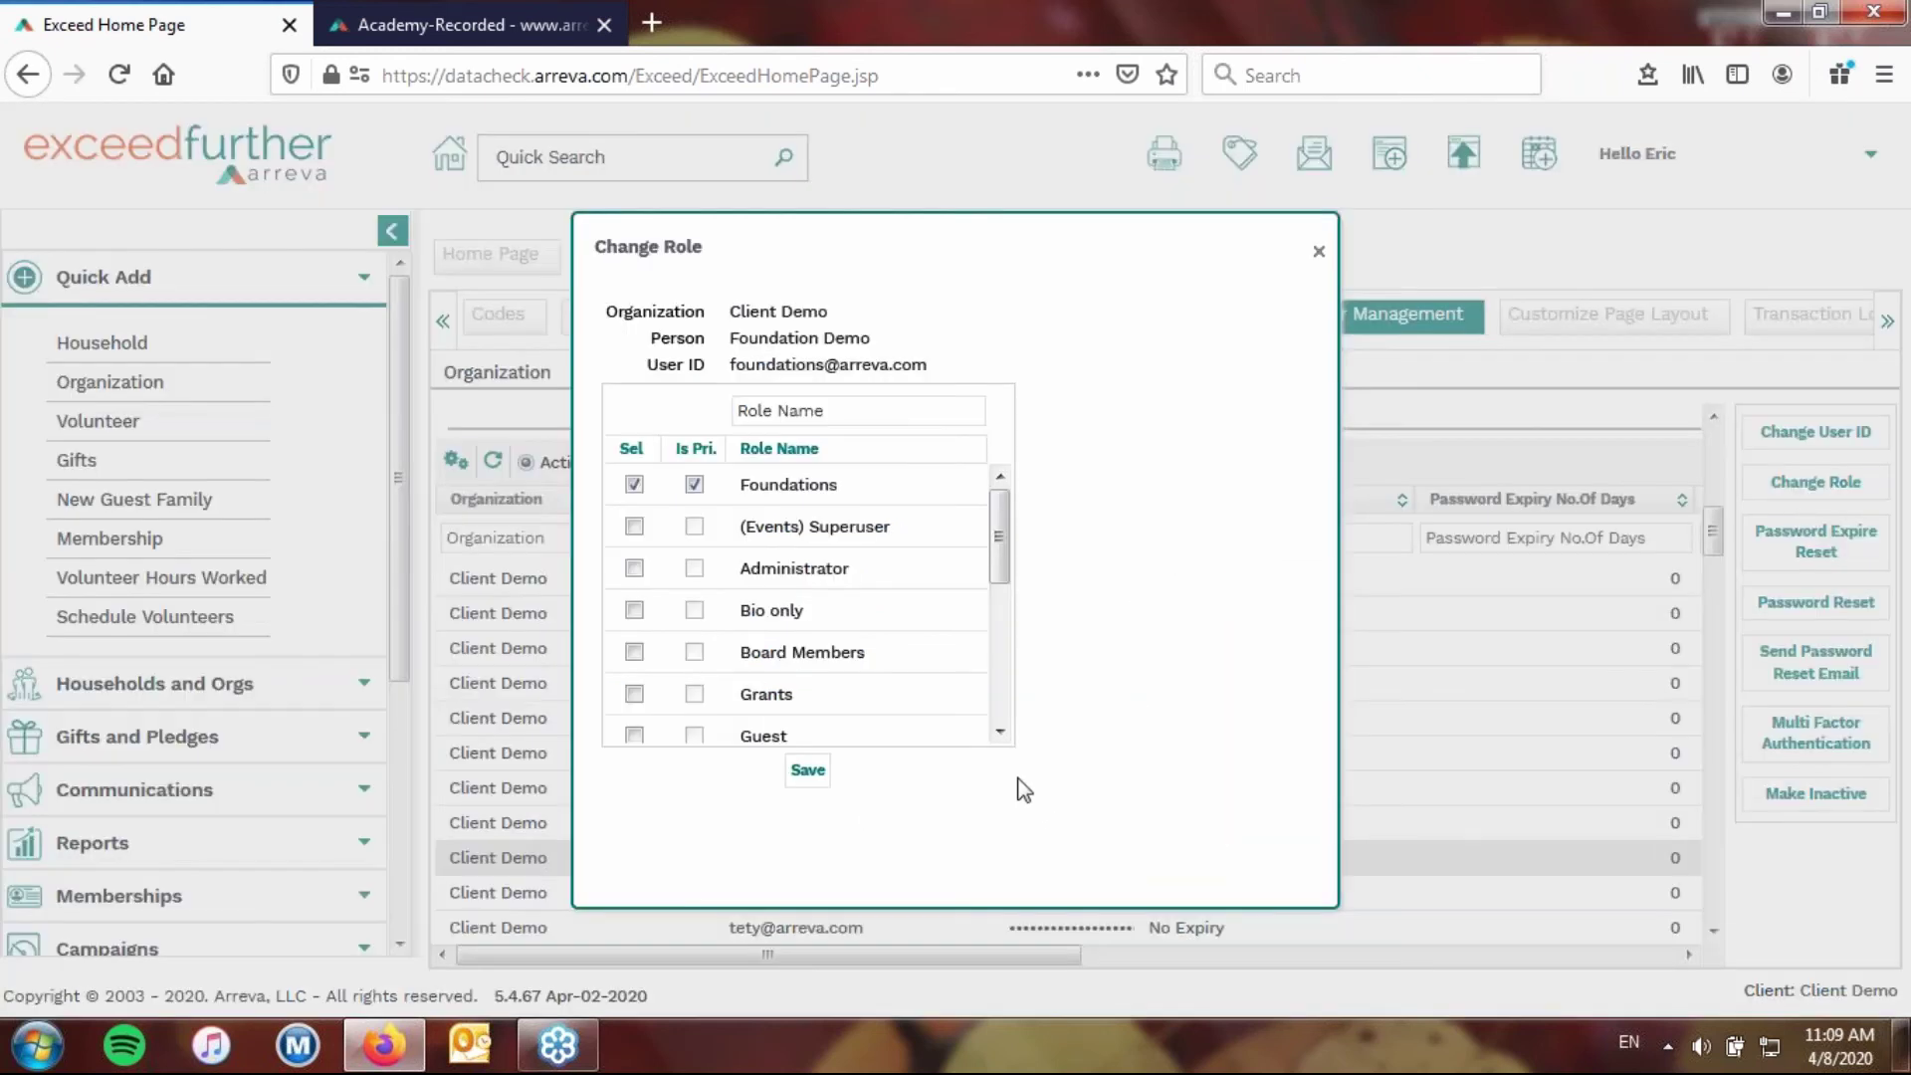
{"action": "left_click", "coordinate": [634, 486]}
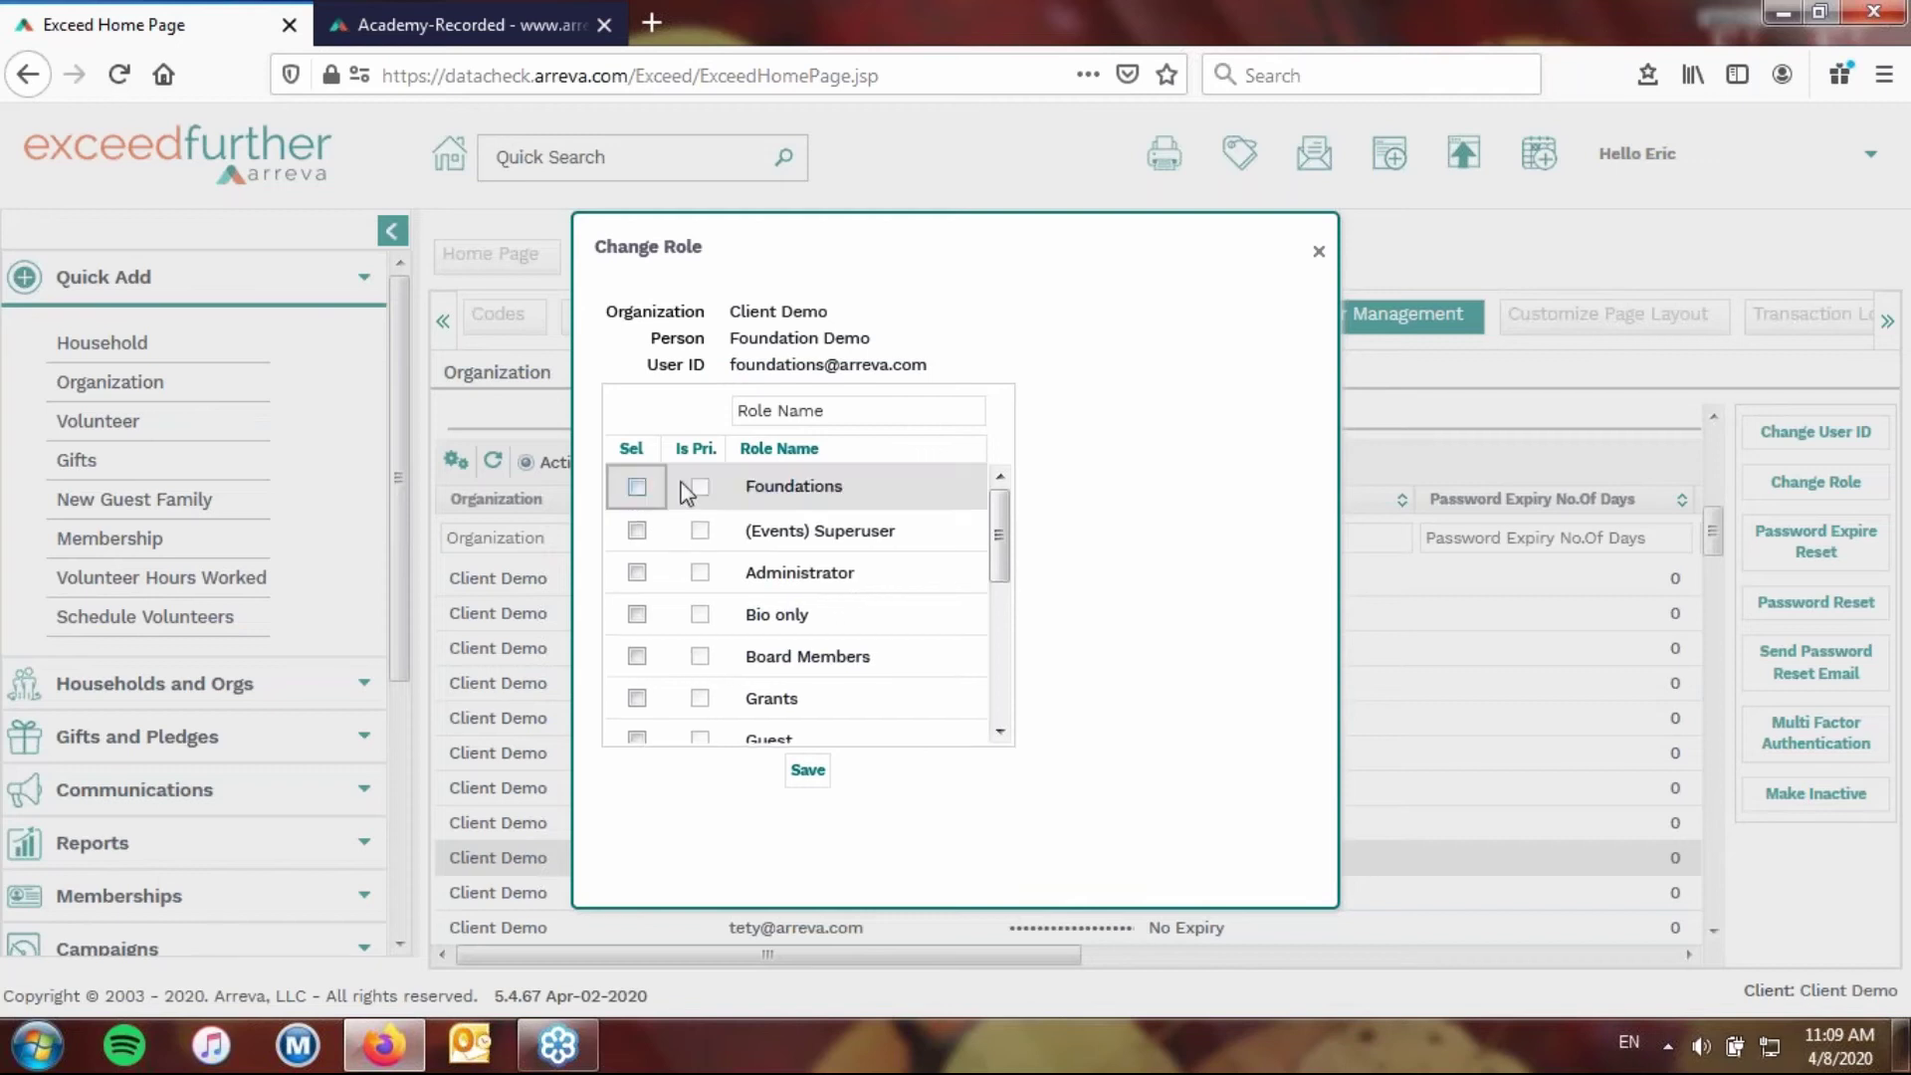
{"action": "left_click", "coordinate": [637, 697]}
{"action": "left_click", "coordinate": [699, 697]}
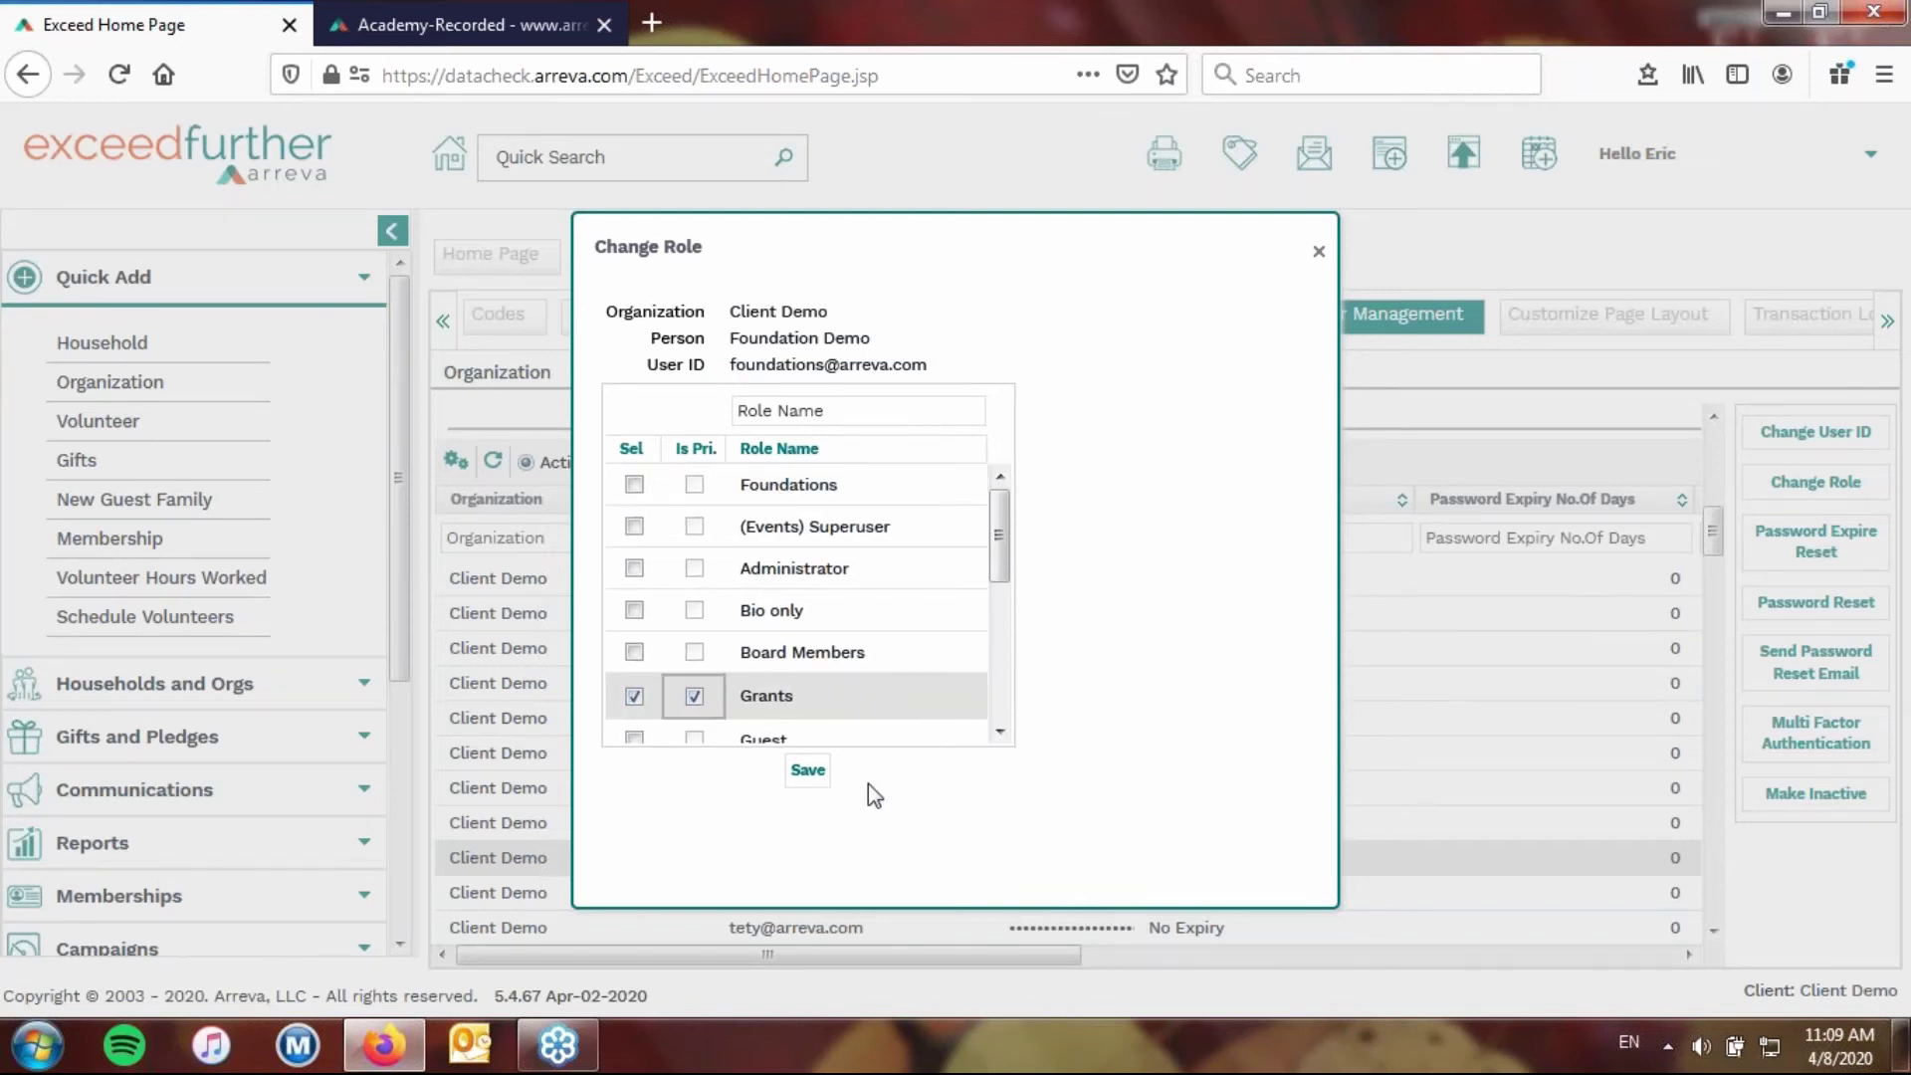
{"action": "left_click", "coordinate": [808, 771]}
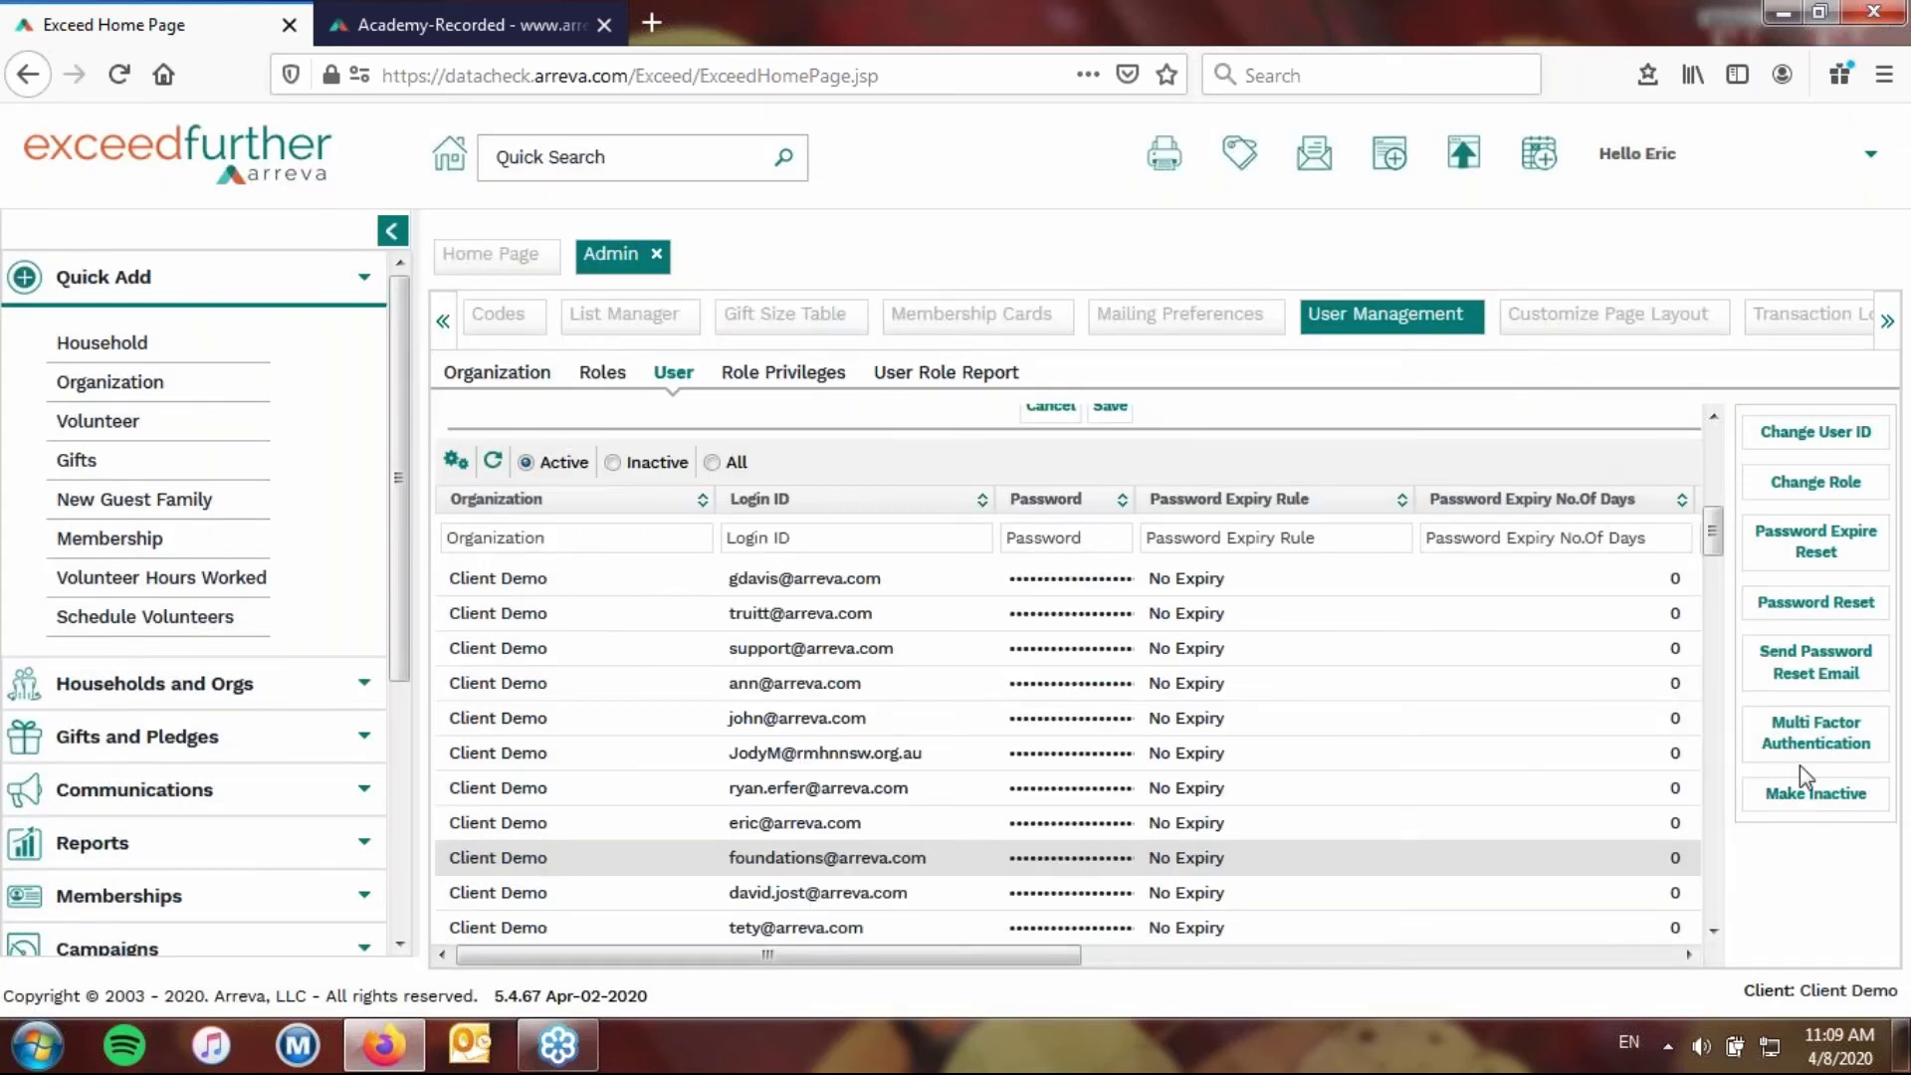
{"action": "left_click_drag", "start_coordinate": [1717, 541], "coordinate": [1717, 460]}
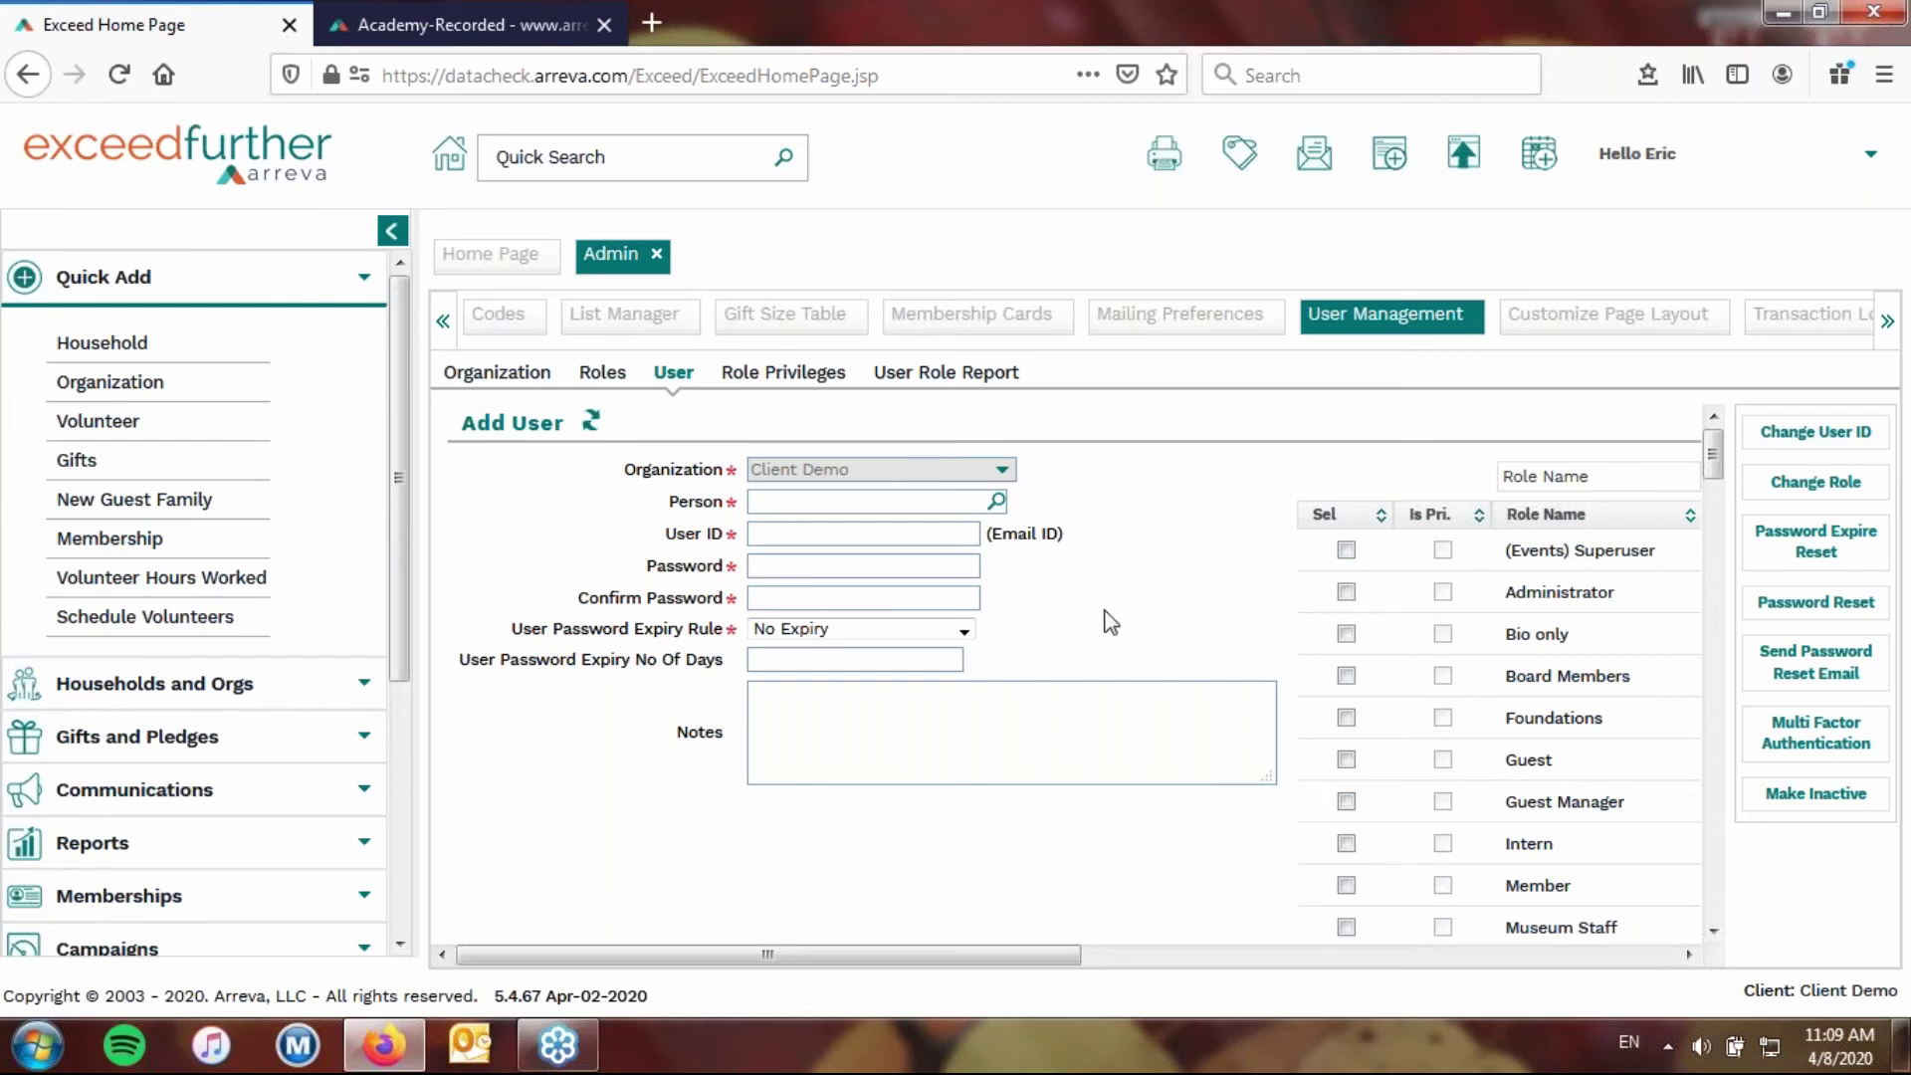
Reopen the Roles list to confirm Role 13 Grants is active.
{"action": "left_click", "coordinate": [607, 375]}
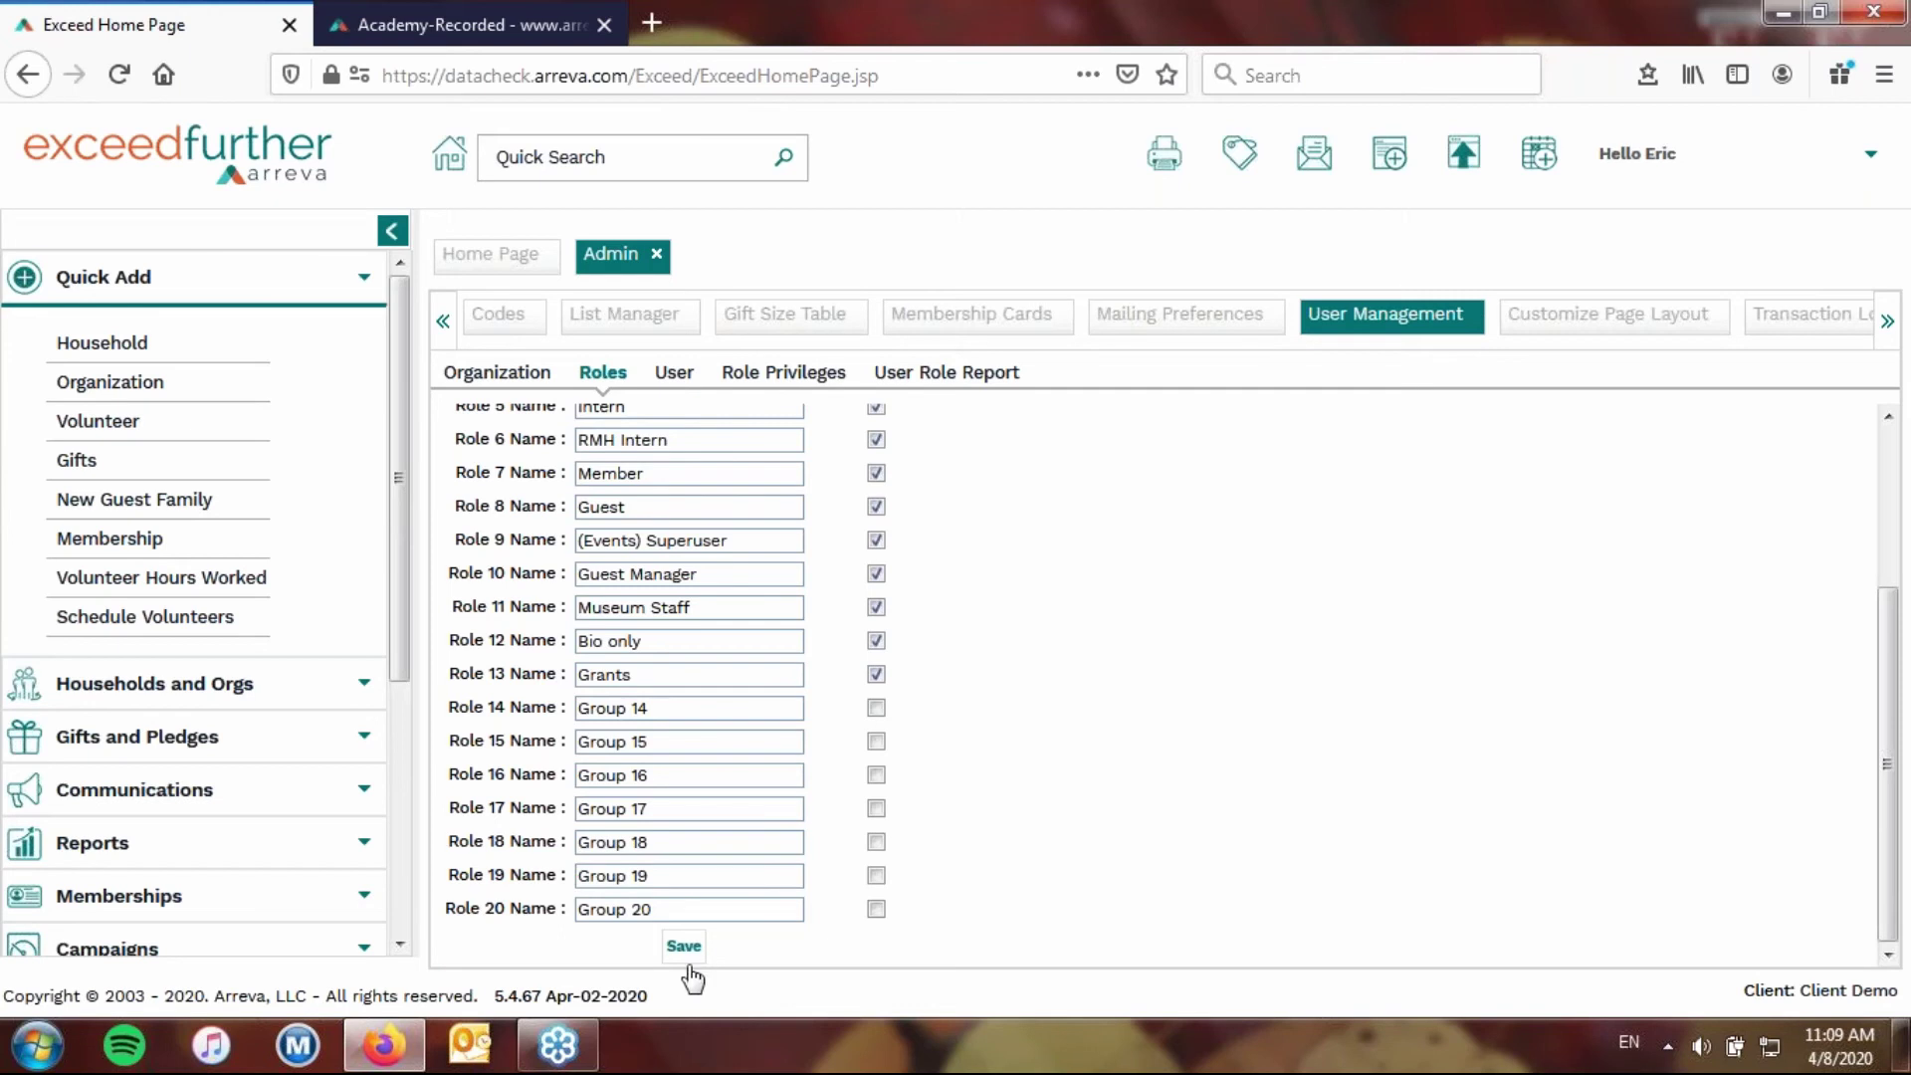
Check the Grants role privileges, load Board Members' privileges, then go back to the Add User form.
{"action": "left_click", "coordinate": [780, 372]}
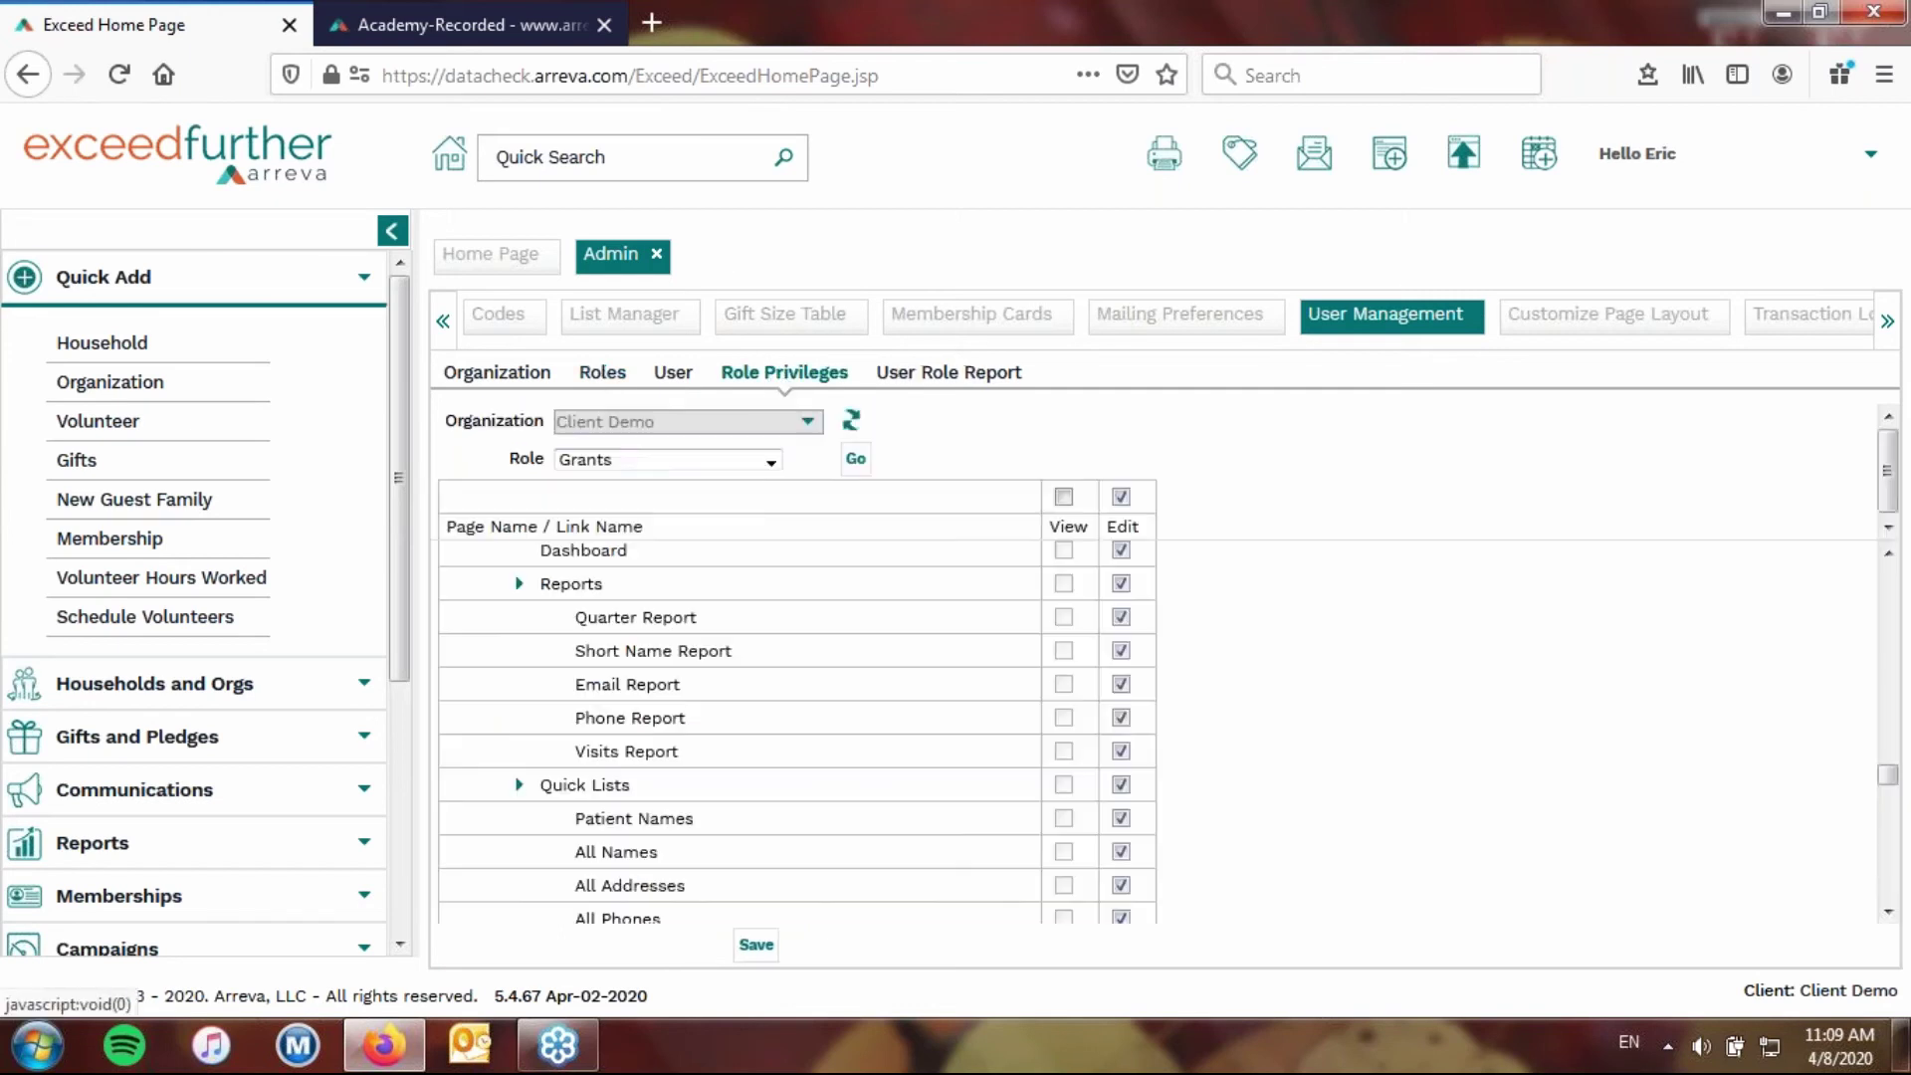
{"action": "left_click", "coordinate": [770, 463]}
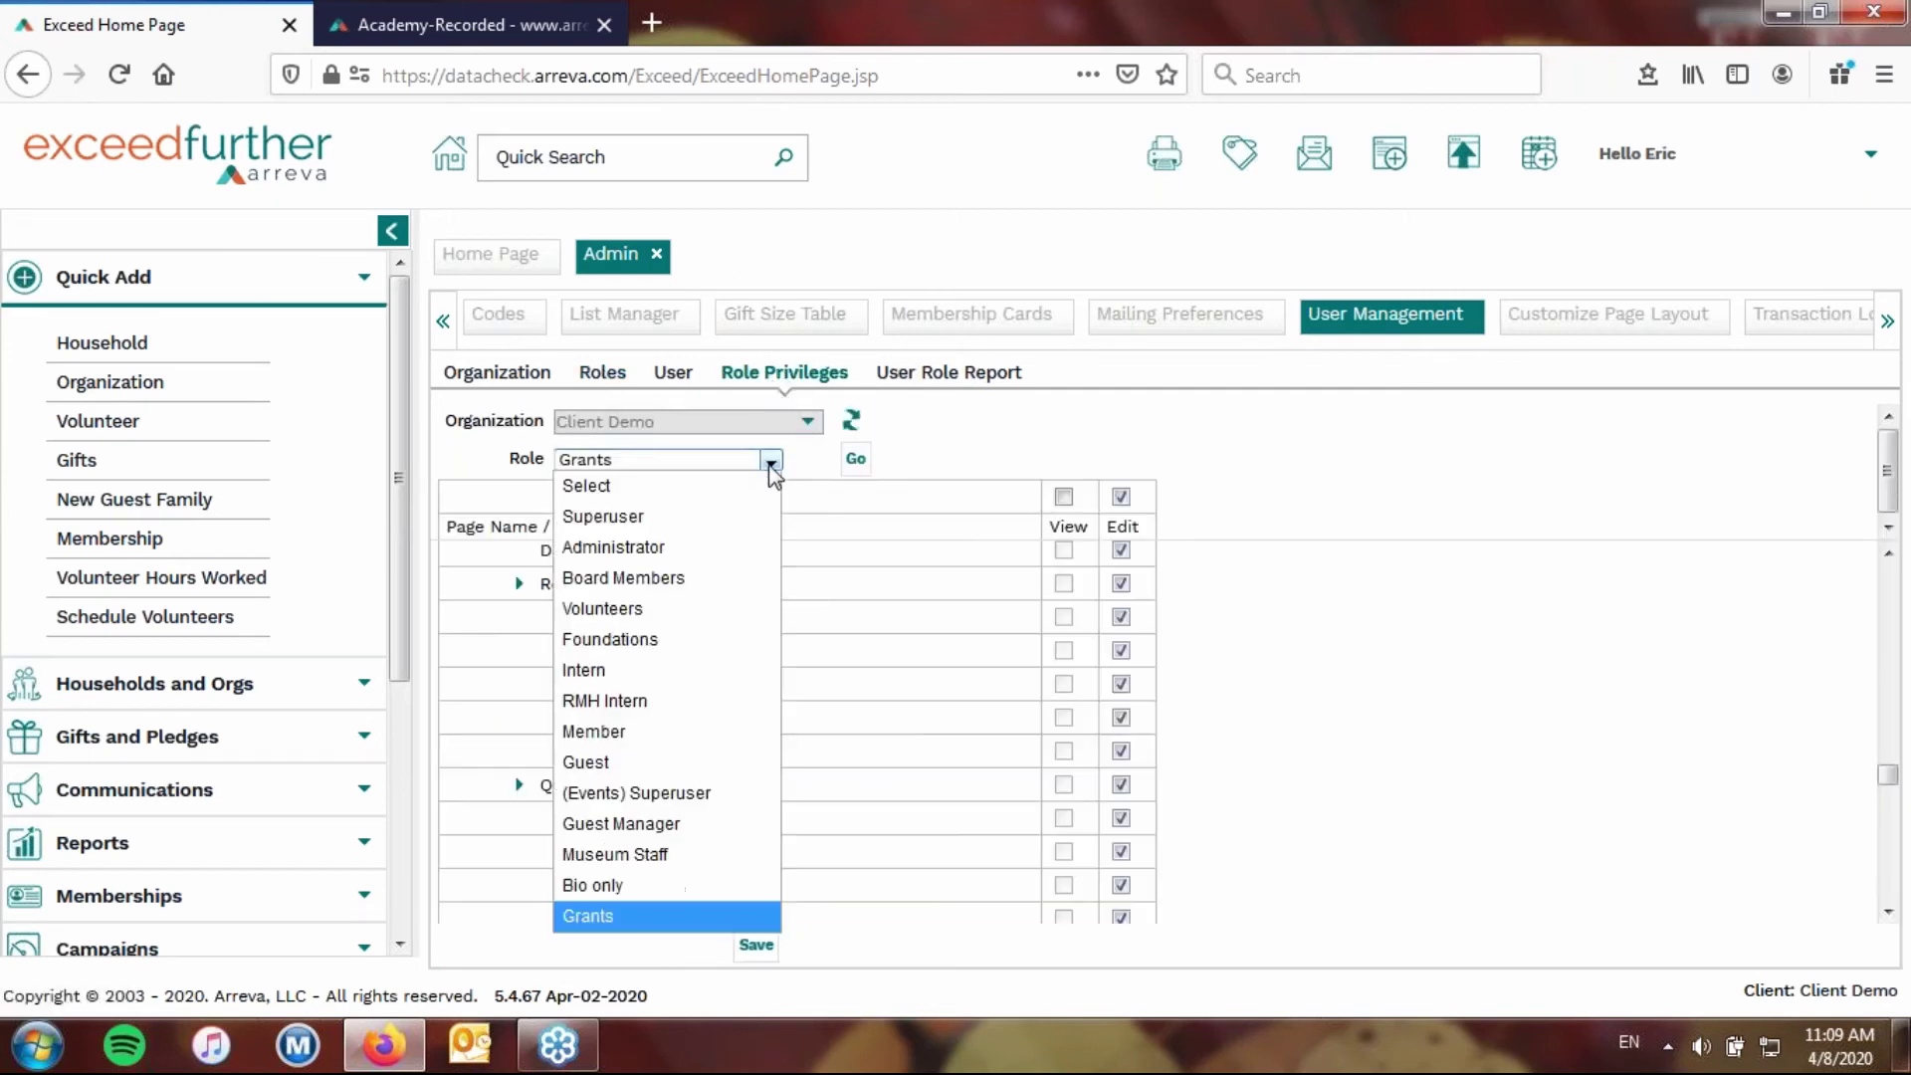
{"action": "left_click", "coordinate": [714, 579]}
{"action": "left_click", "coordinate": [851, 470]}
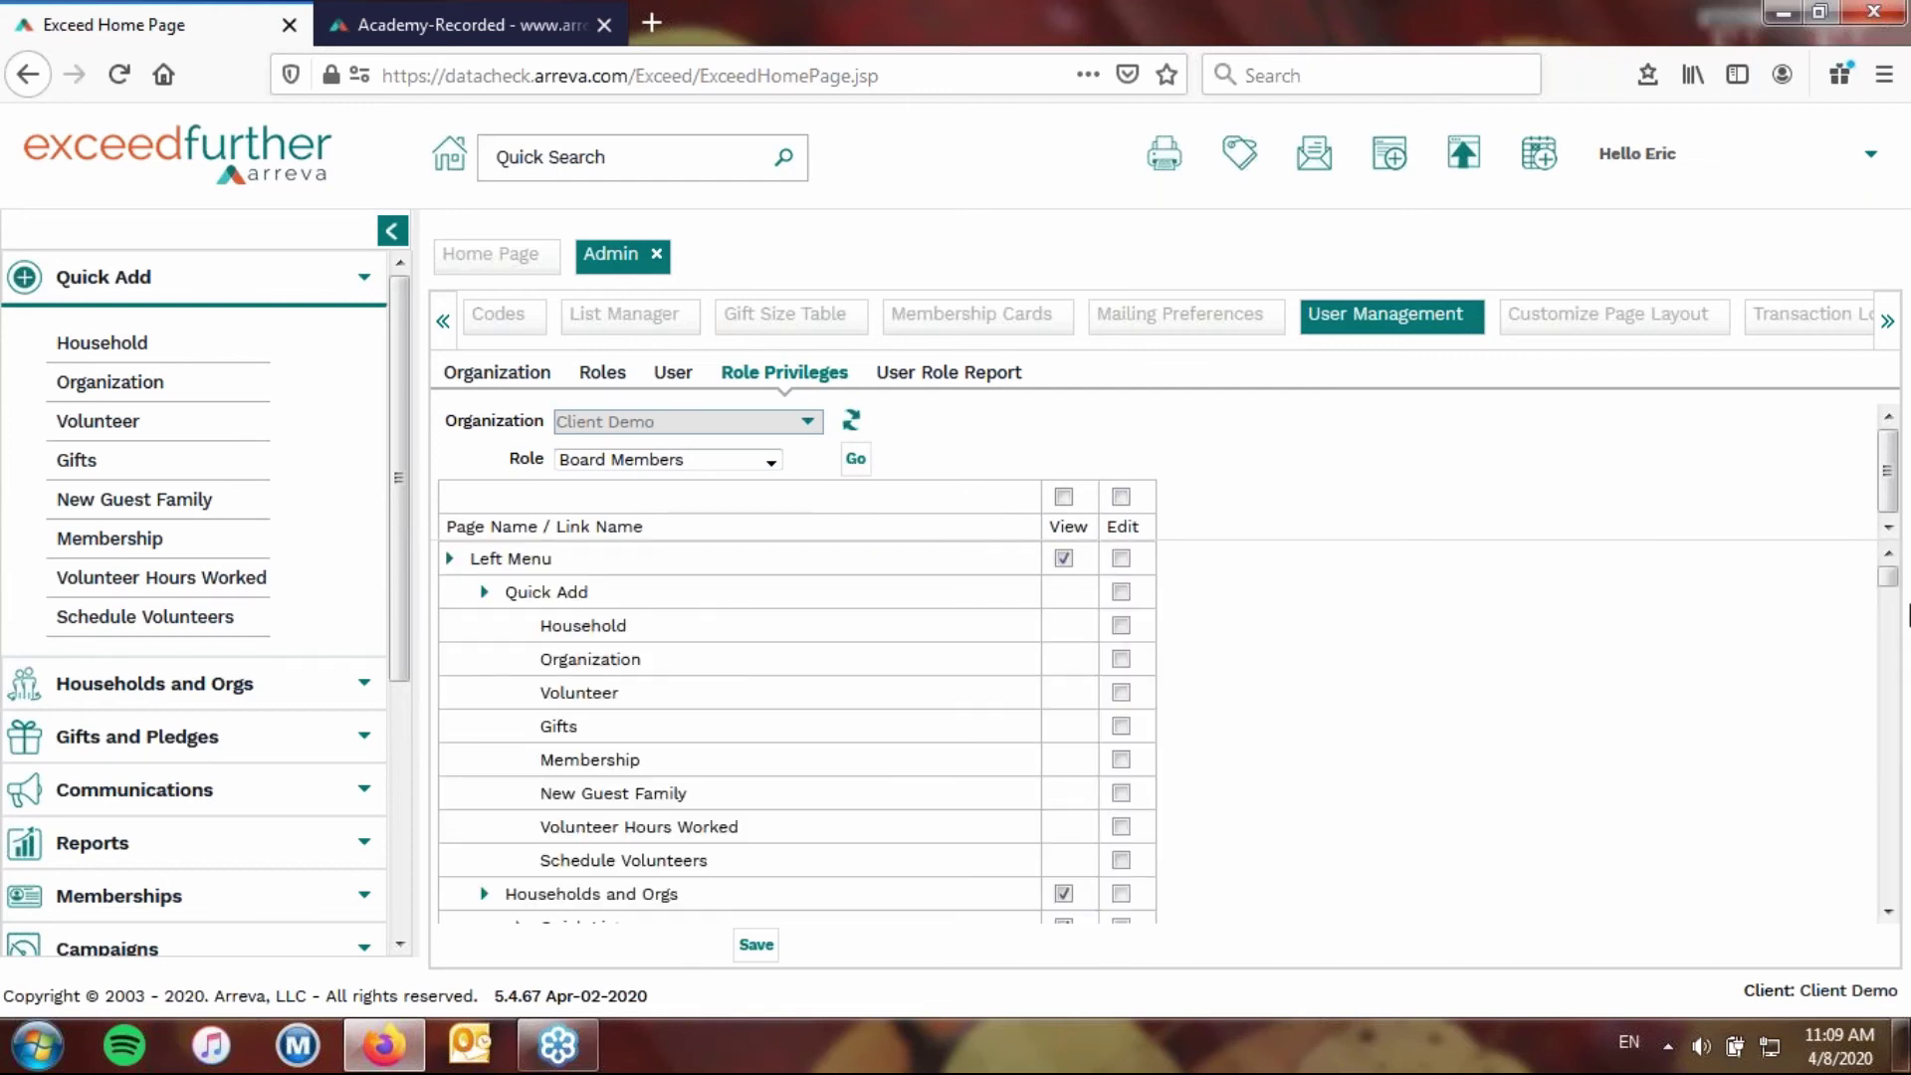
{"action": "left_click_drag", "start_coordinate": [1889, 595], "coordinate": [1846, 448]}
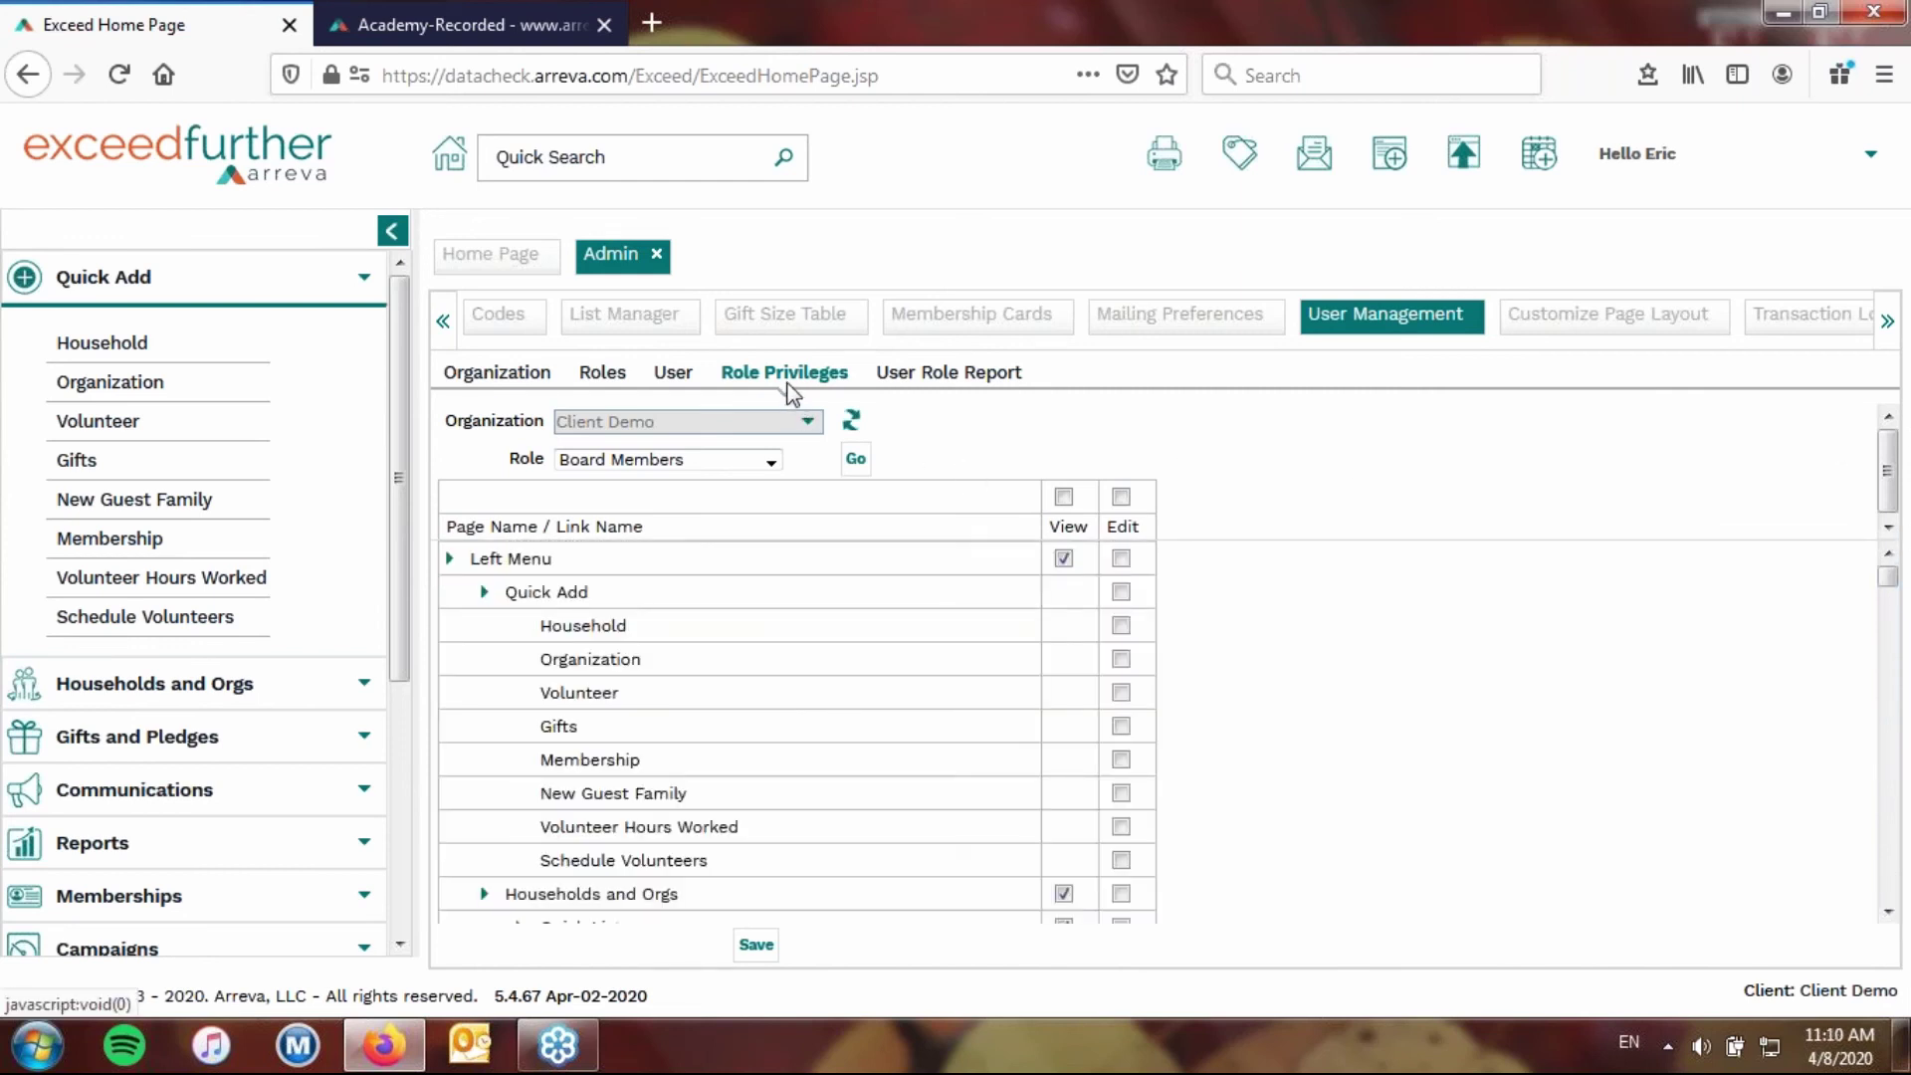
{"action": "left_click", "coordinate": [685, 379]}
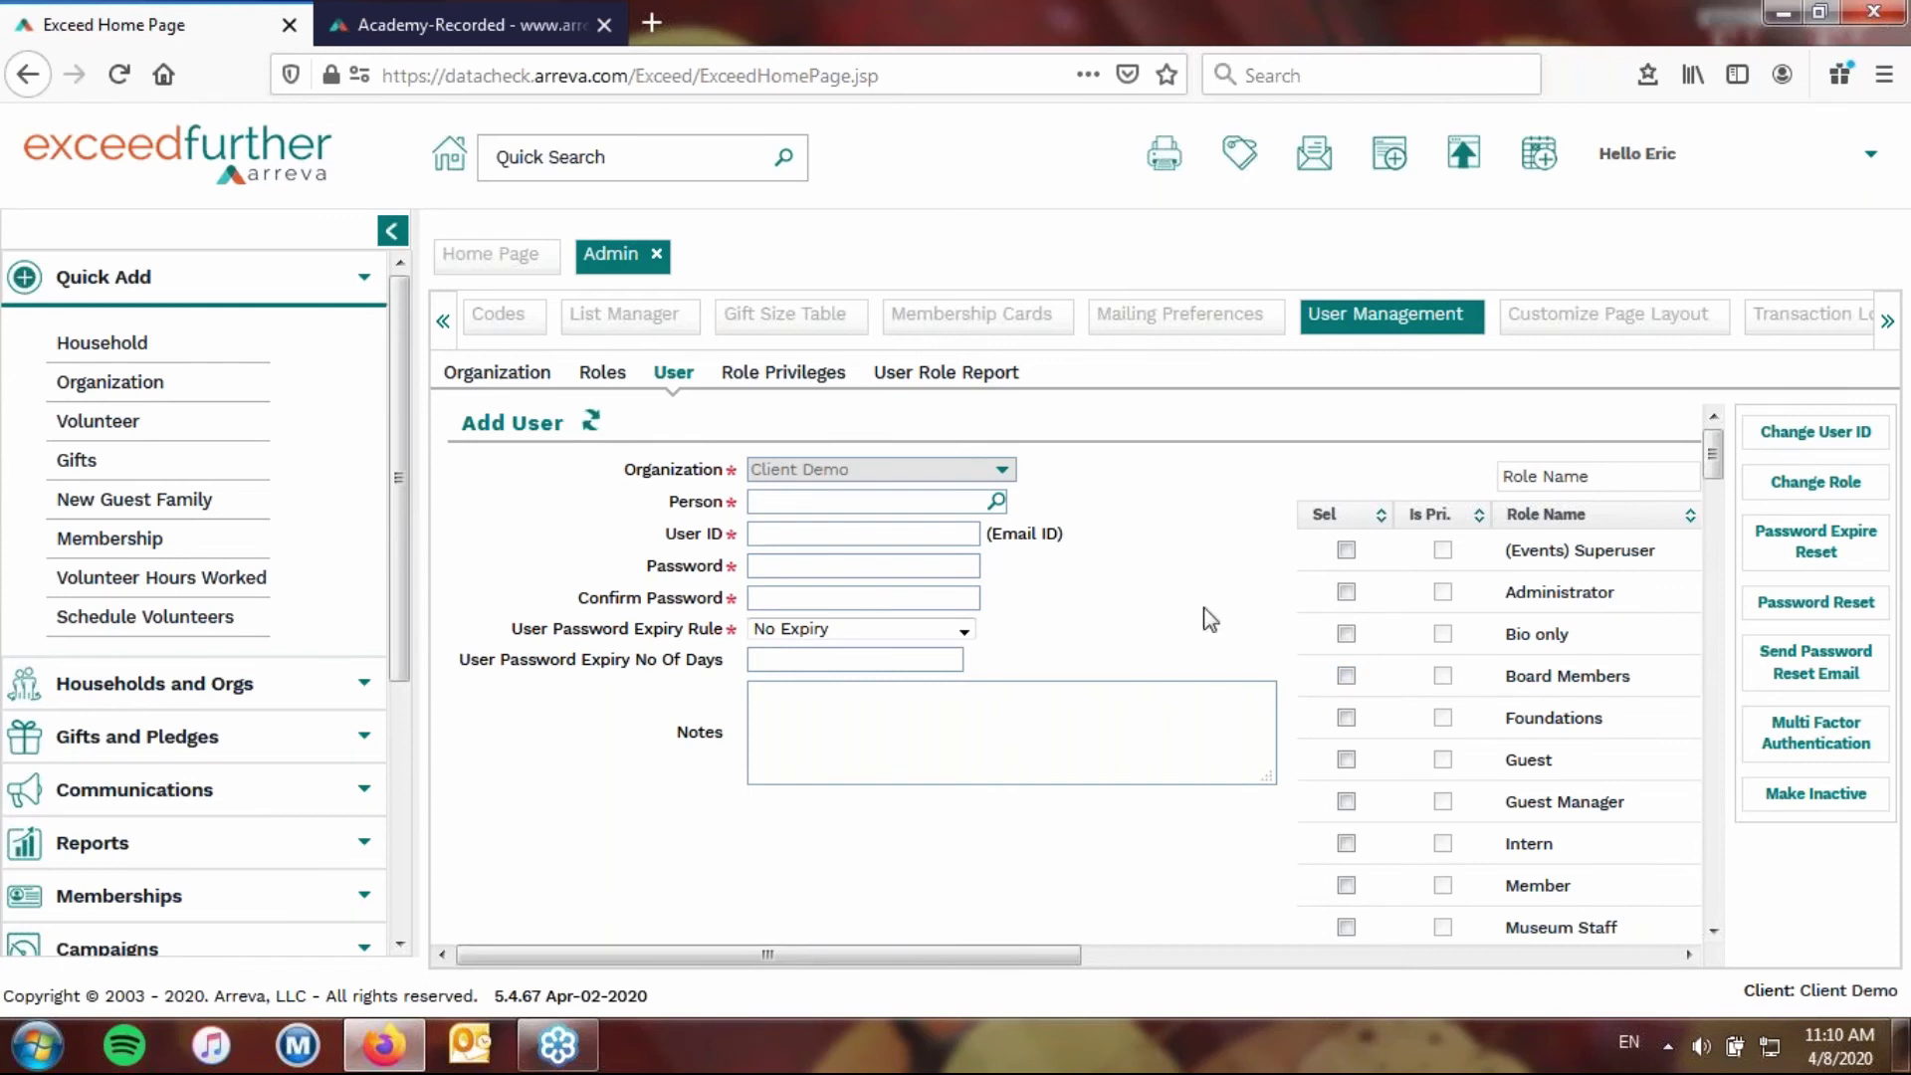
Run the User Role Report for user Foundation Demo with Role left at Select, showing the Grants role.
{"action": "left_click", "coordinate": [910, 377]}
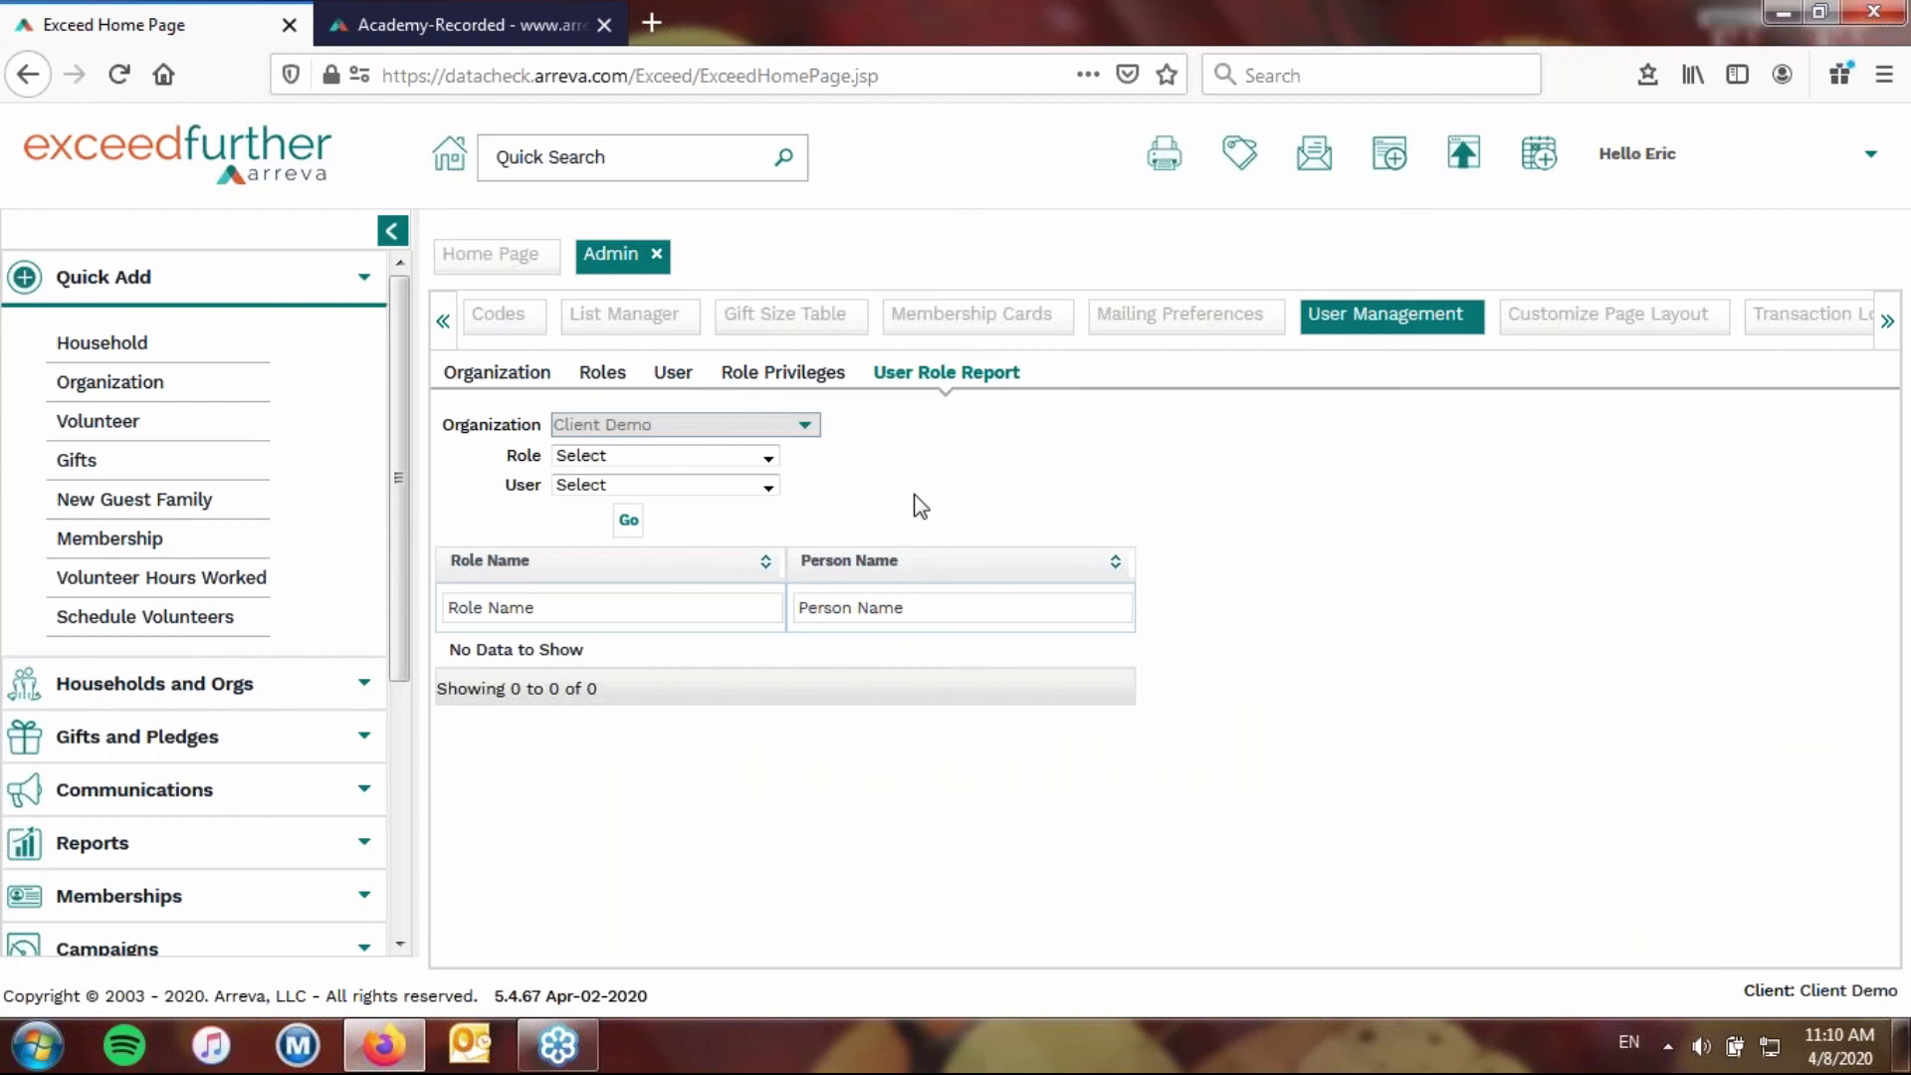
{"action": "left_click", "coordinate": [767, 486]}
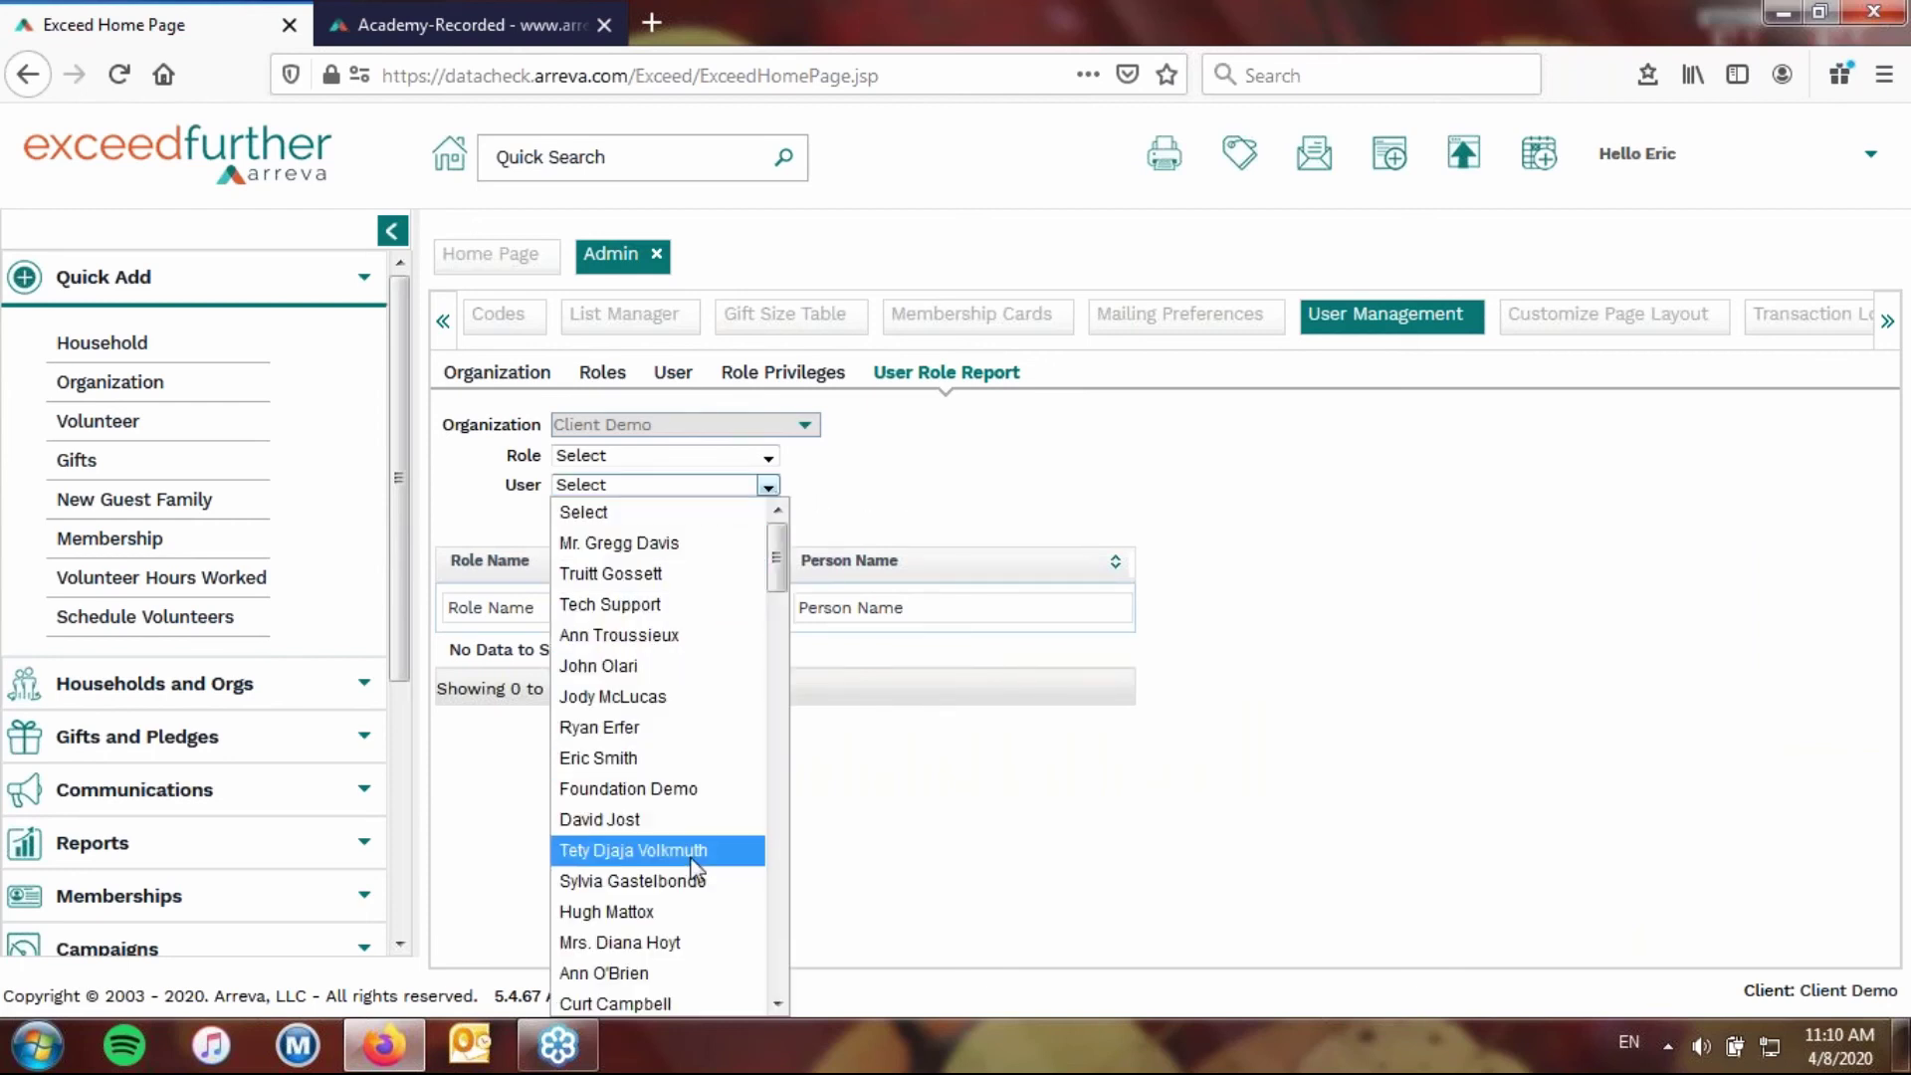
{"action": "left_click", "coordinate": [689, 793]}
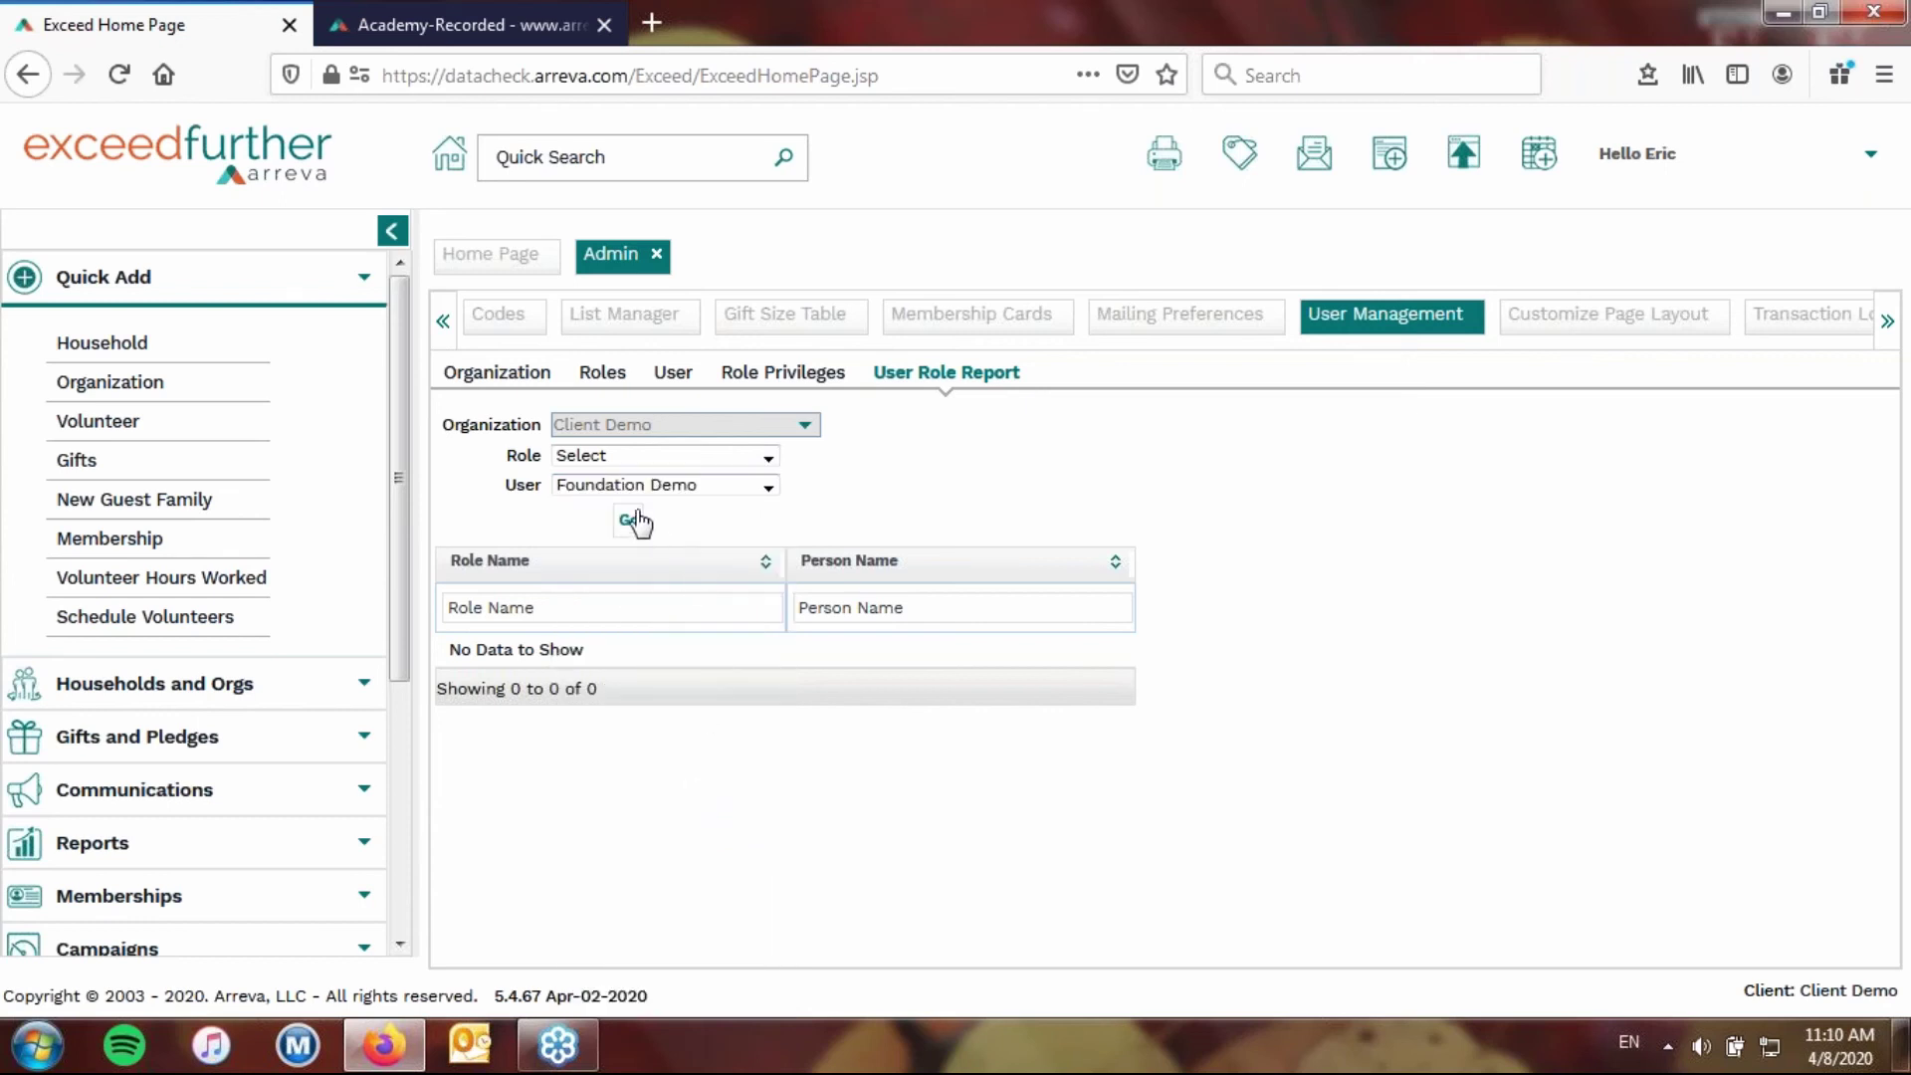
{"action": "left_click", "coordinate": [627, 456]}
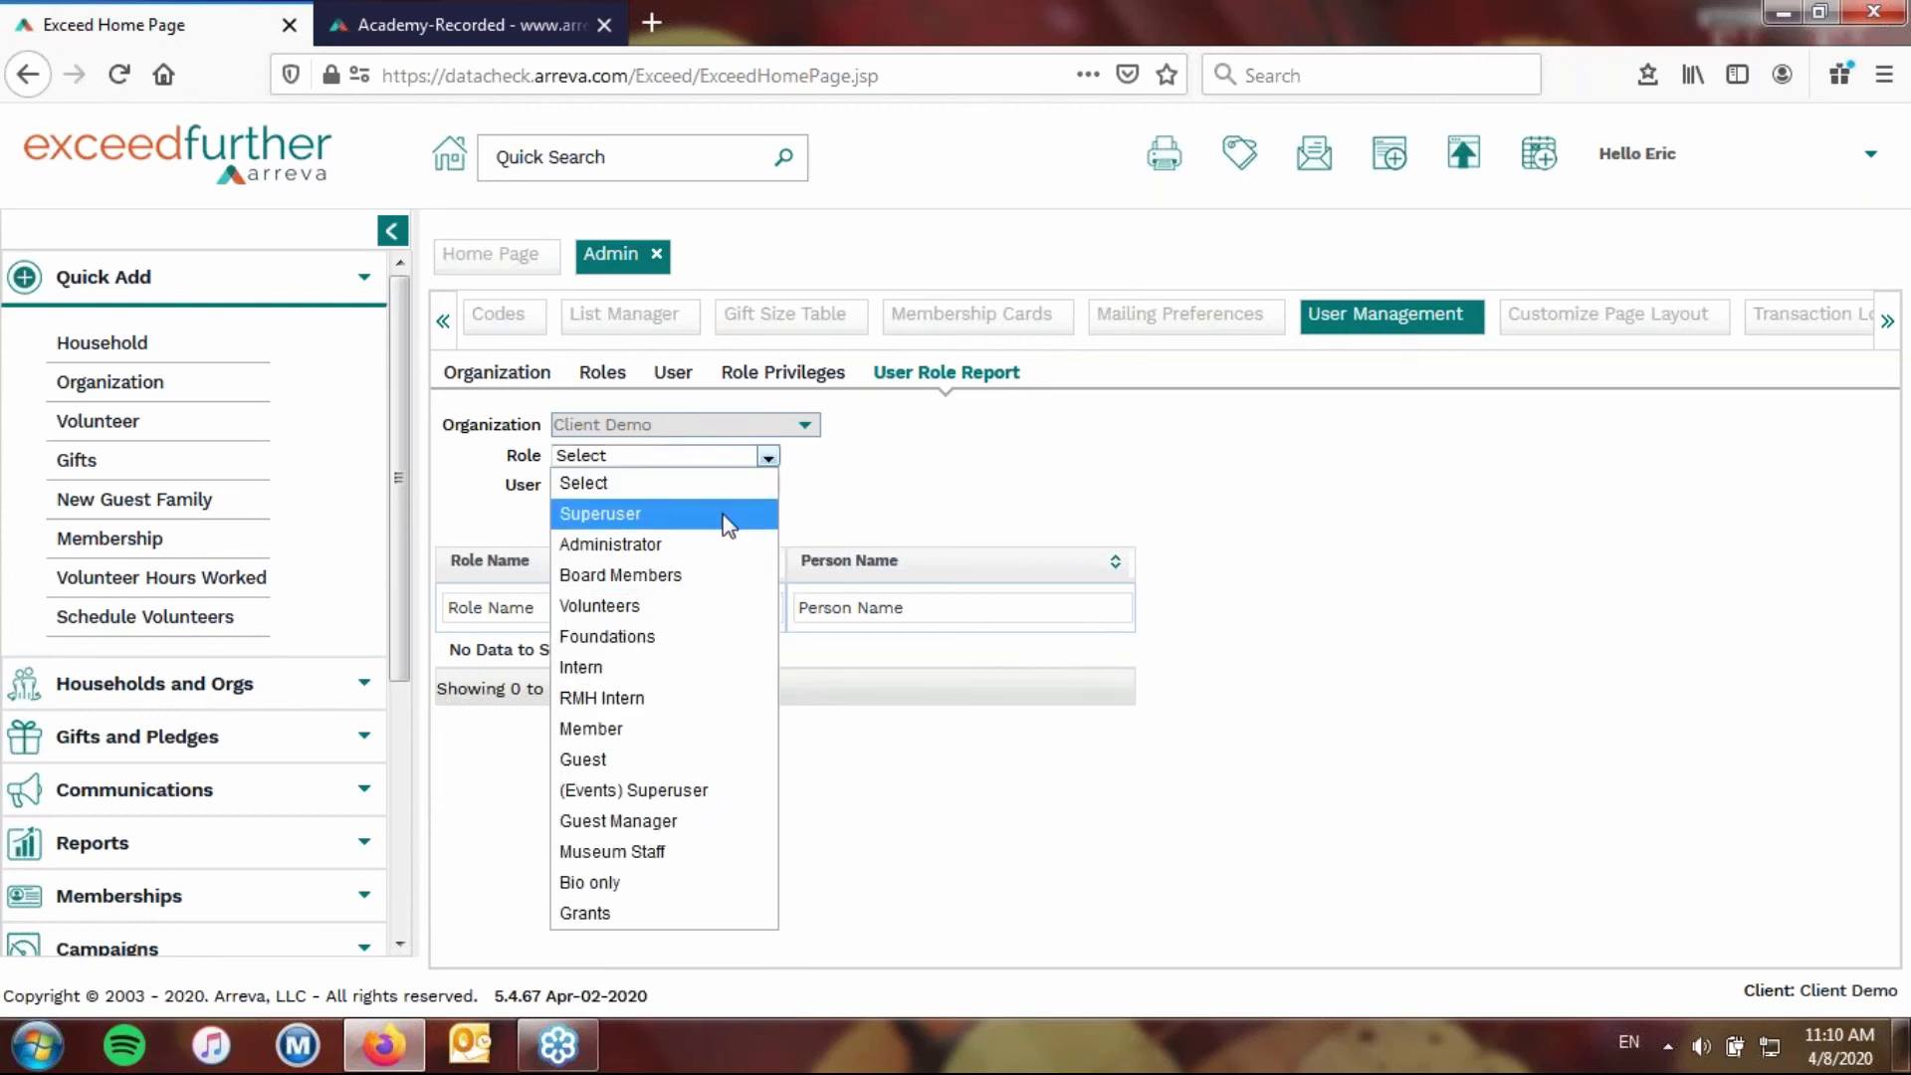
{"action": "left_click", "coordinate": [892, 464]}
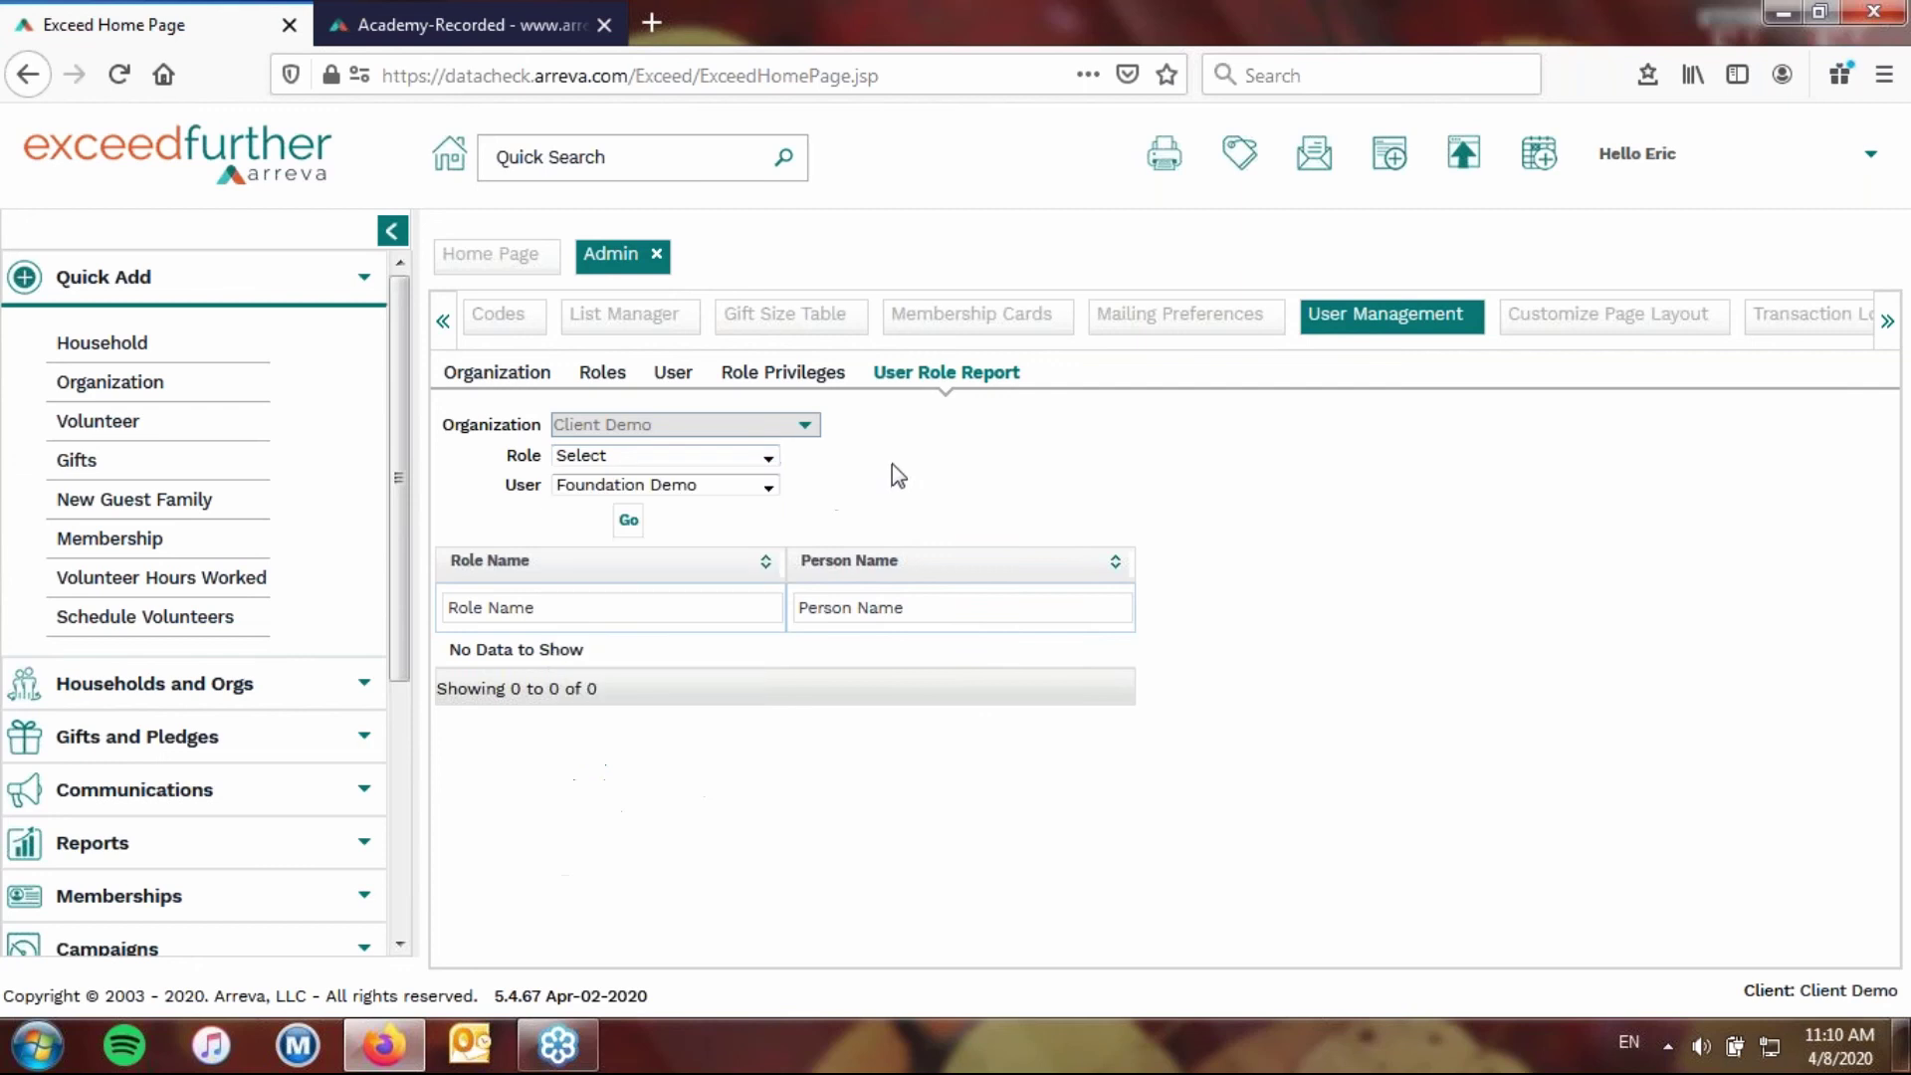
{"action": "left_click", "coordinate": [633, 521]}
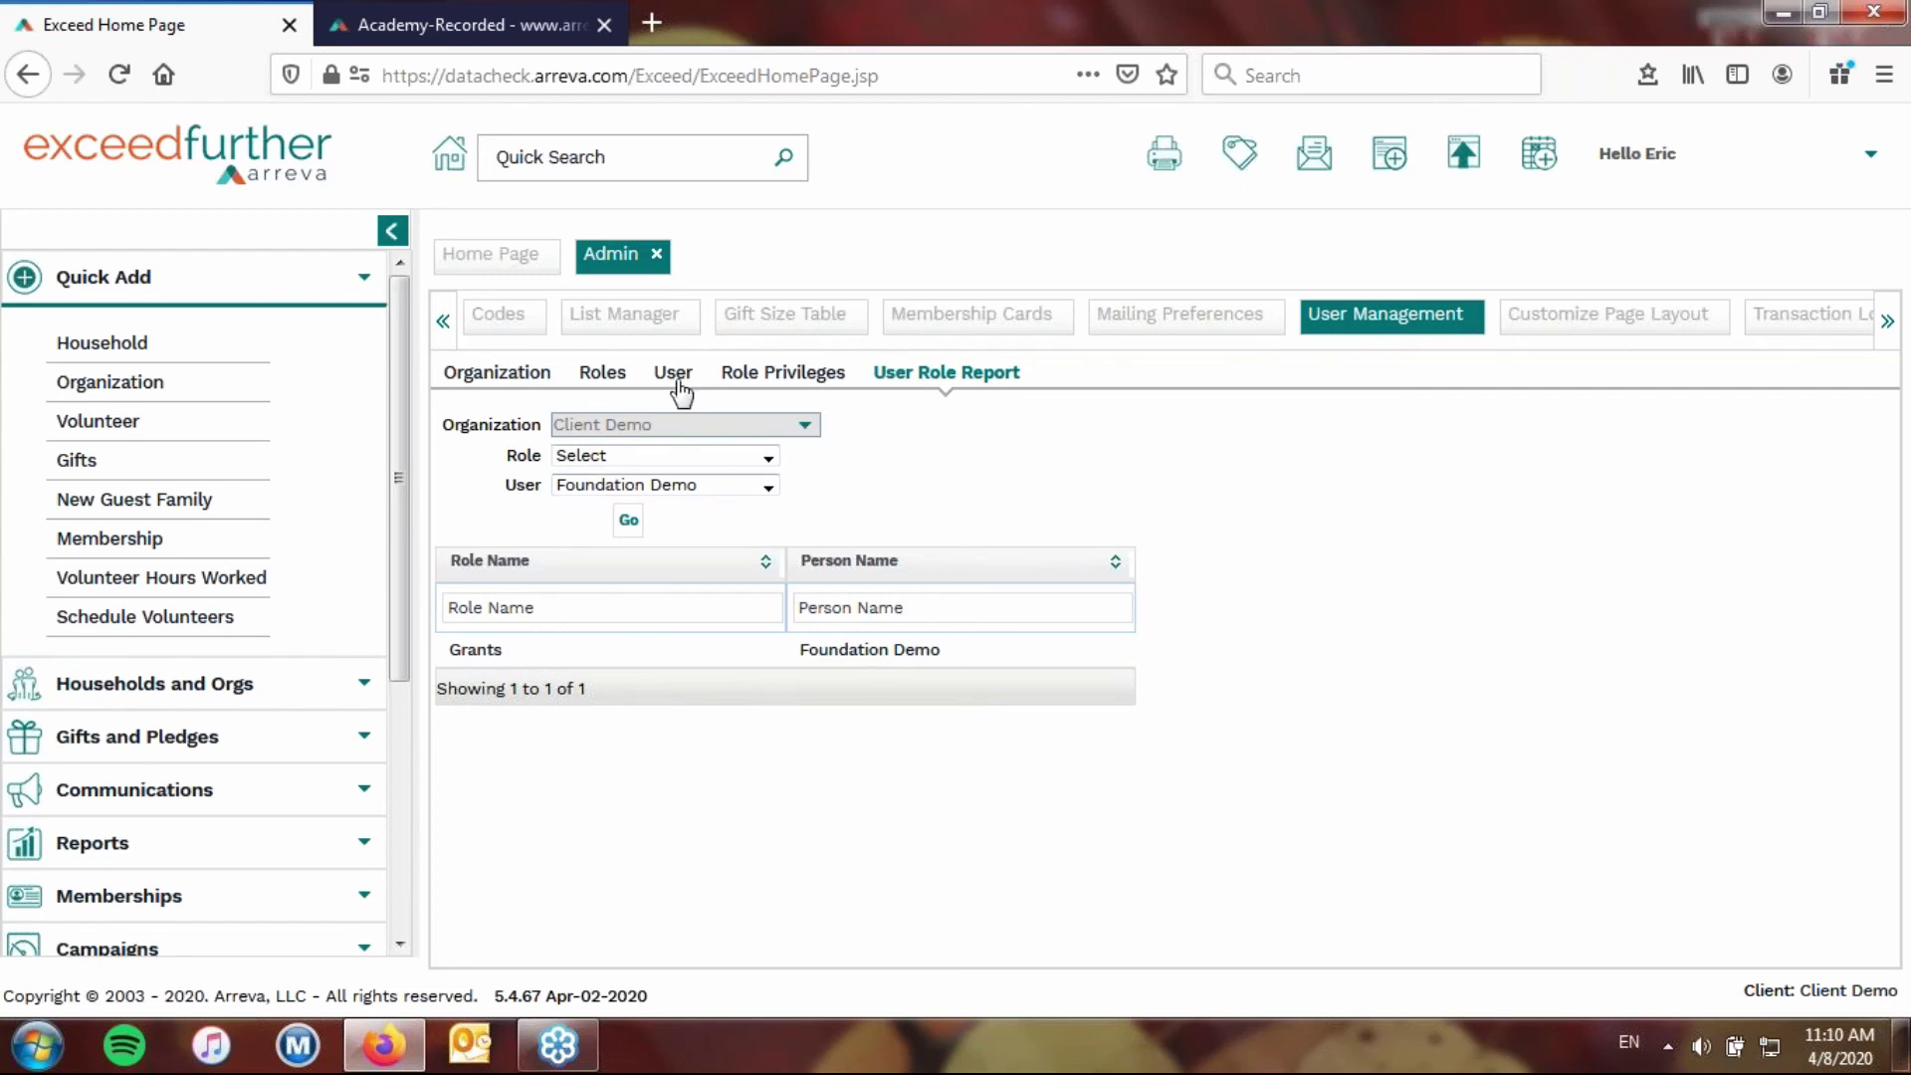
Report all Client Demo users holding the Administrator role, with the User filter reset to Select.
{"action": "left_click", "coordinate": [730, 456]}
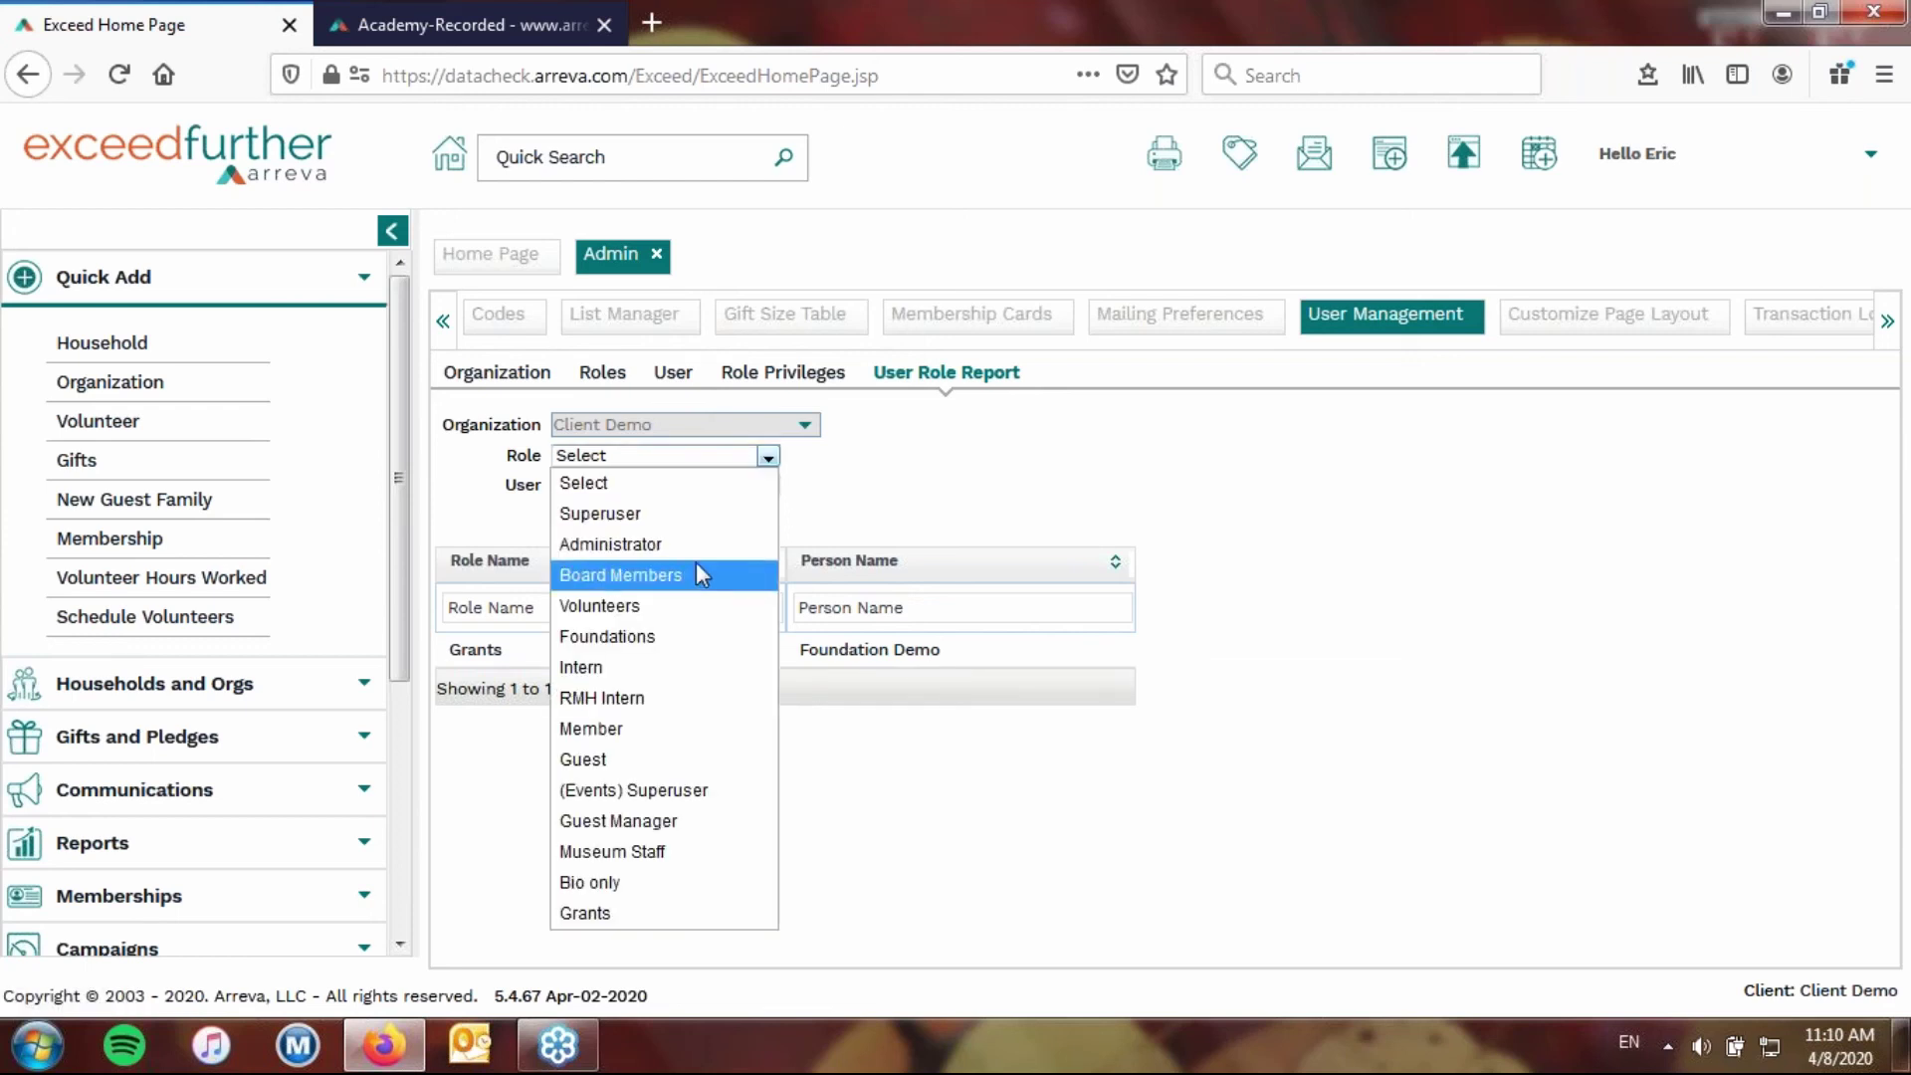
{"action": "left_click", "coordinate": [697, 571]}
{"action": "left_click", "coordinate": [715, 460]}
{"action": "left_click", "coordinate": [684, 543]}
{"action": "left_click", "coordinate": [690, 488]}
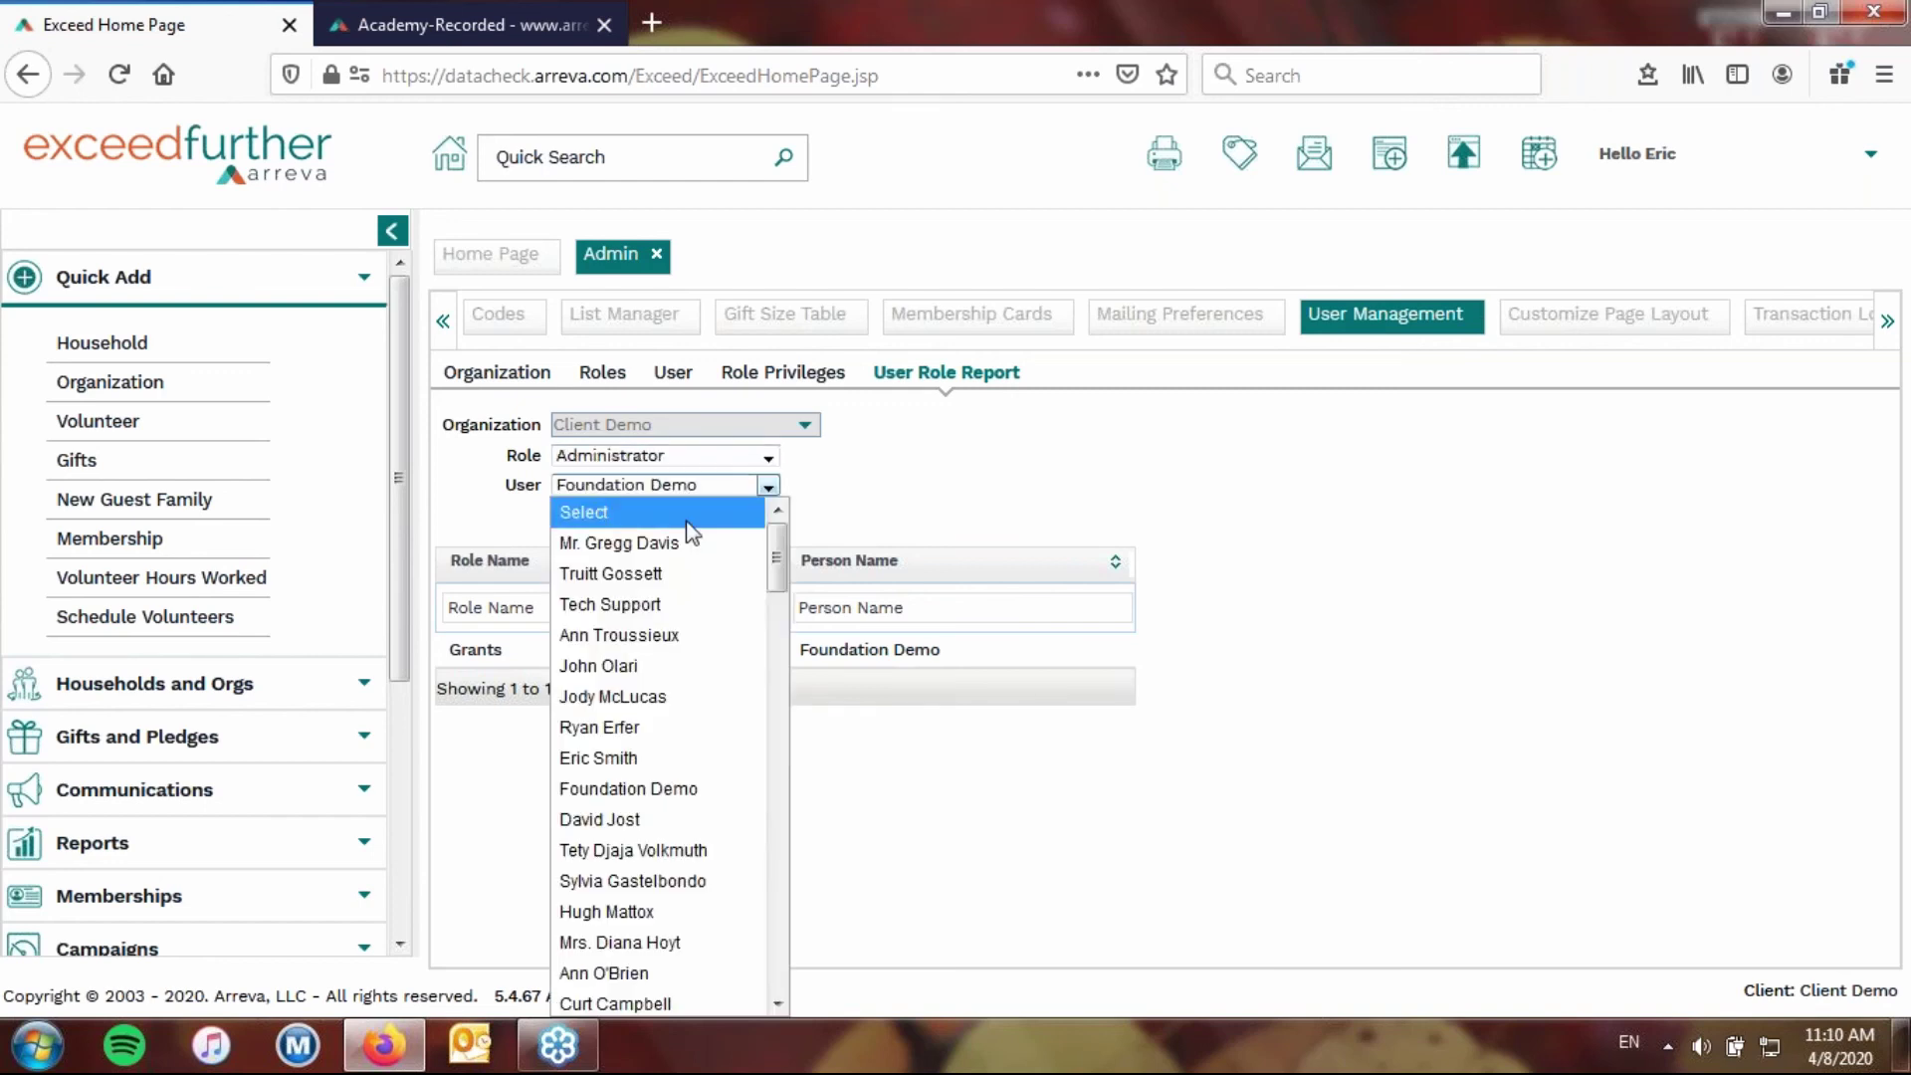
{"action": "left_click", "coordinate": [686, 524]}
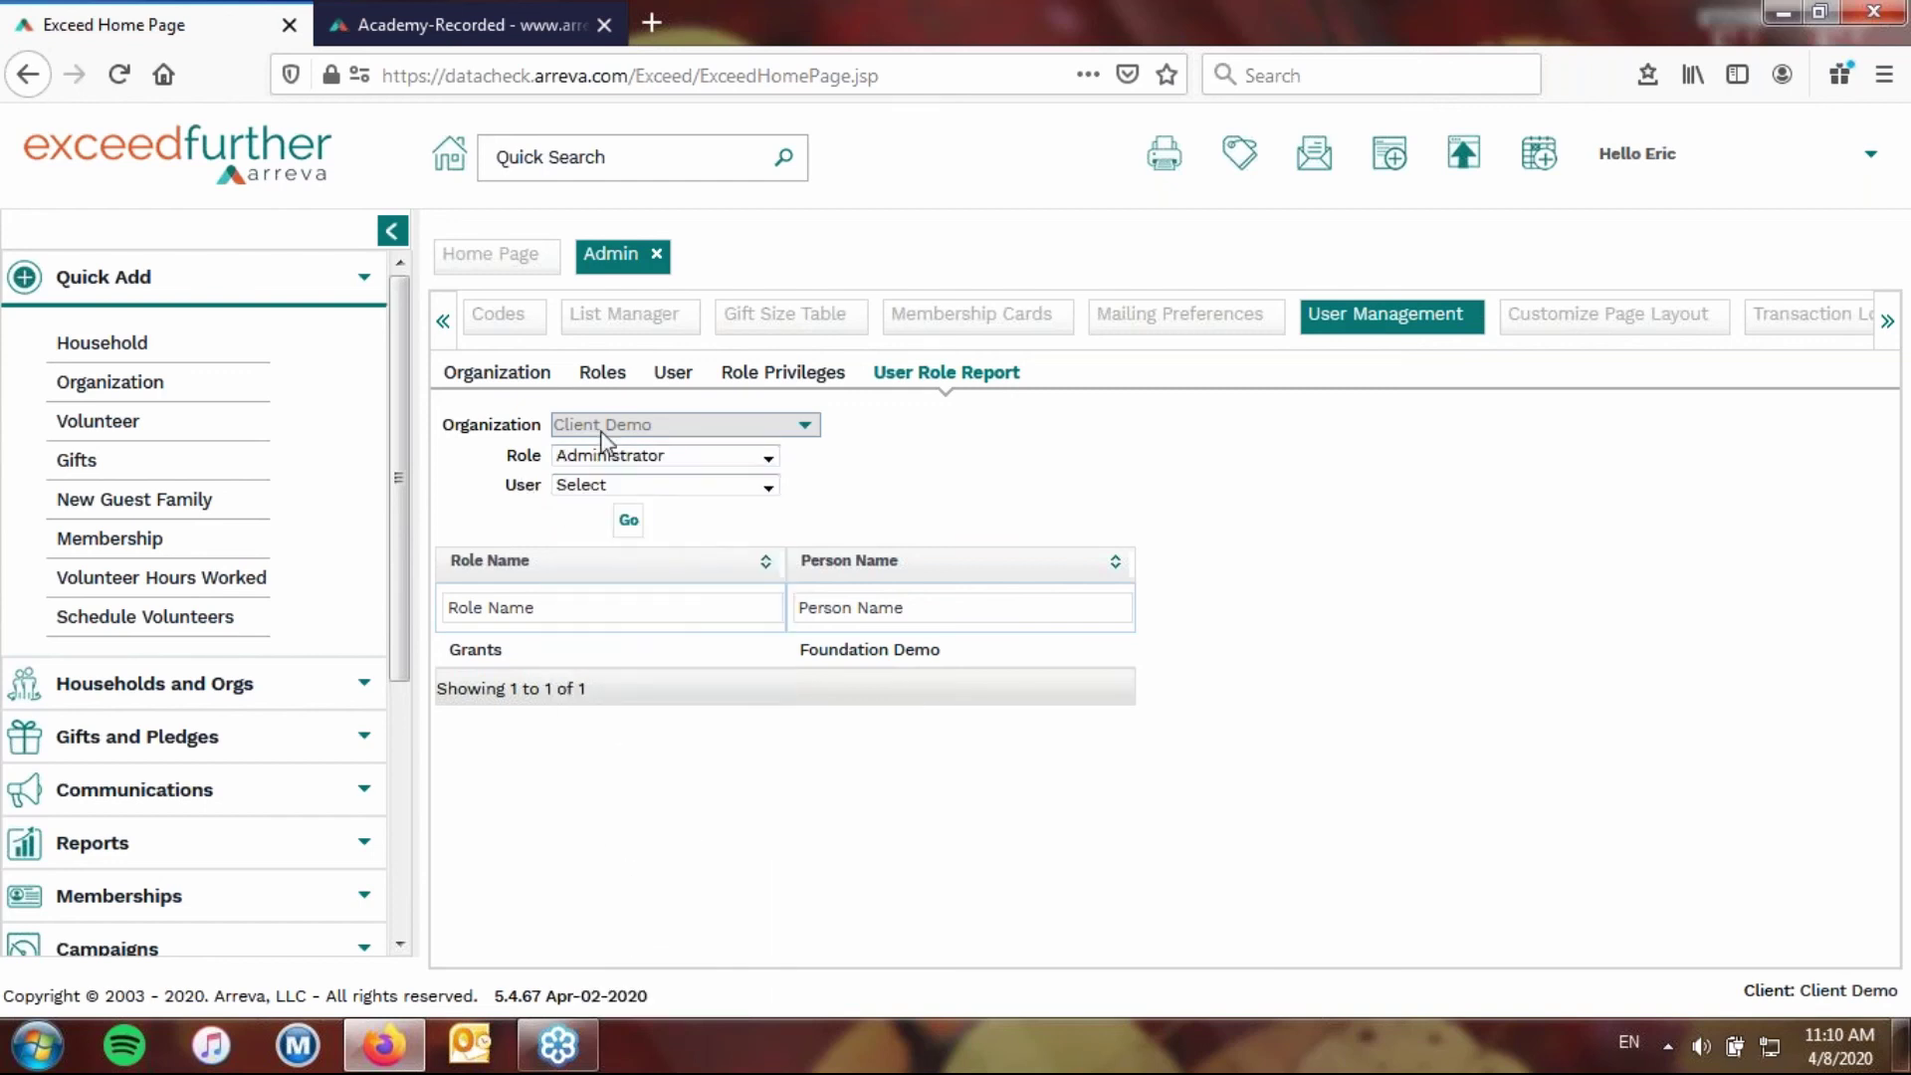
{"action": "left_click", "coordinate": [632, 524]}
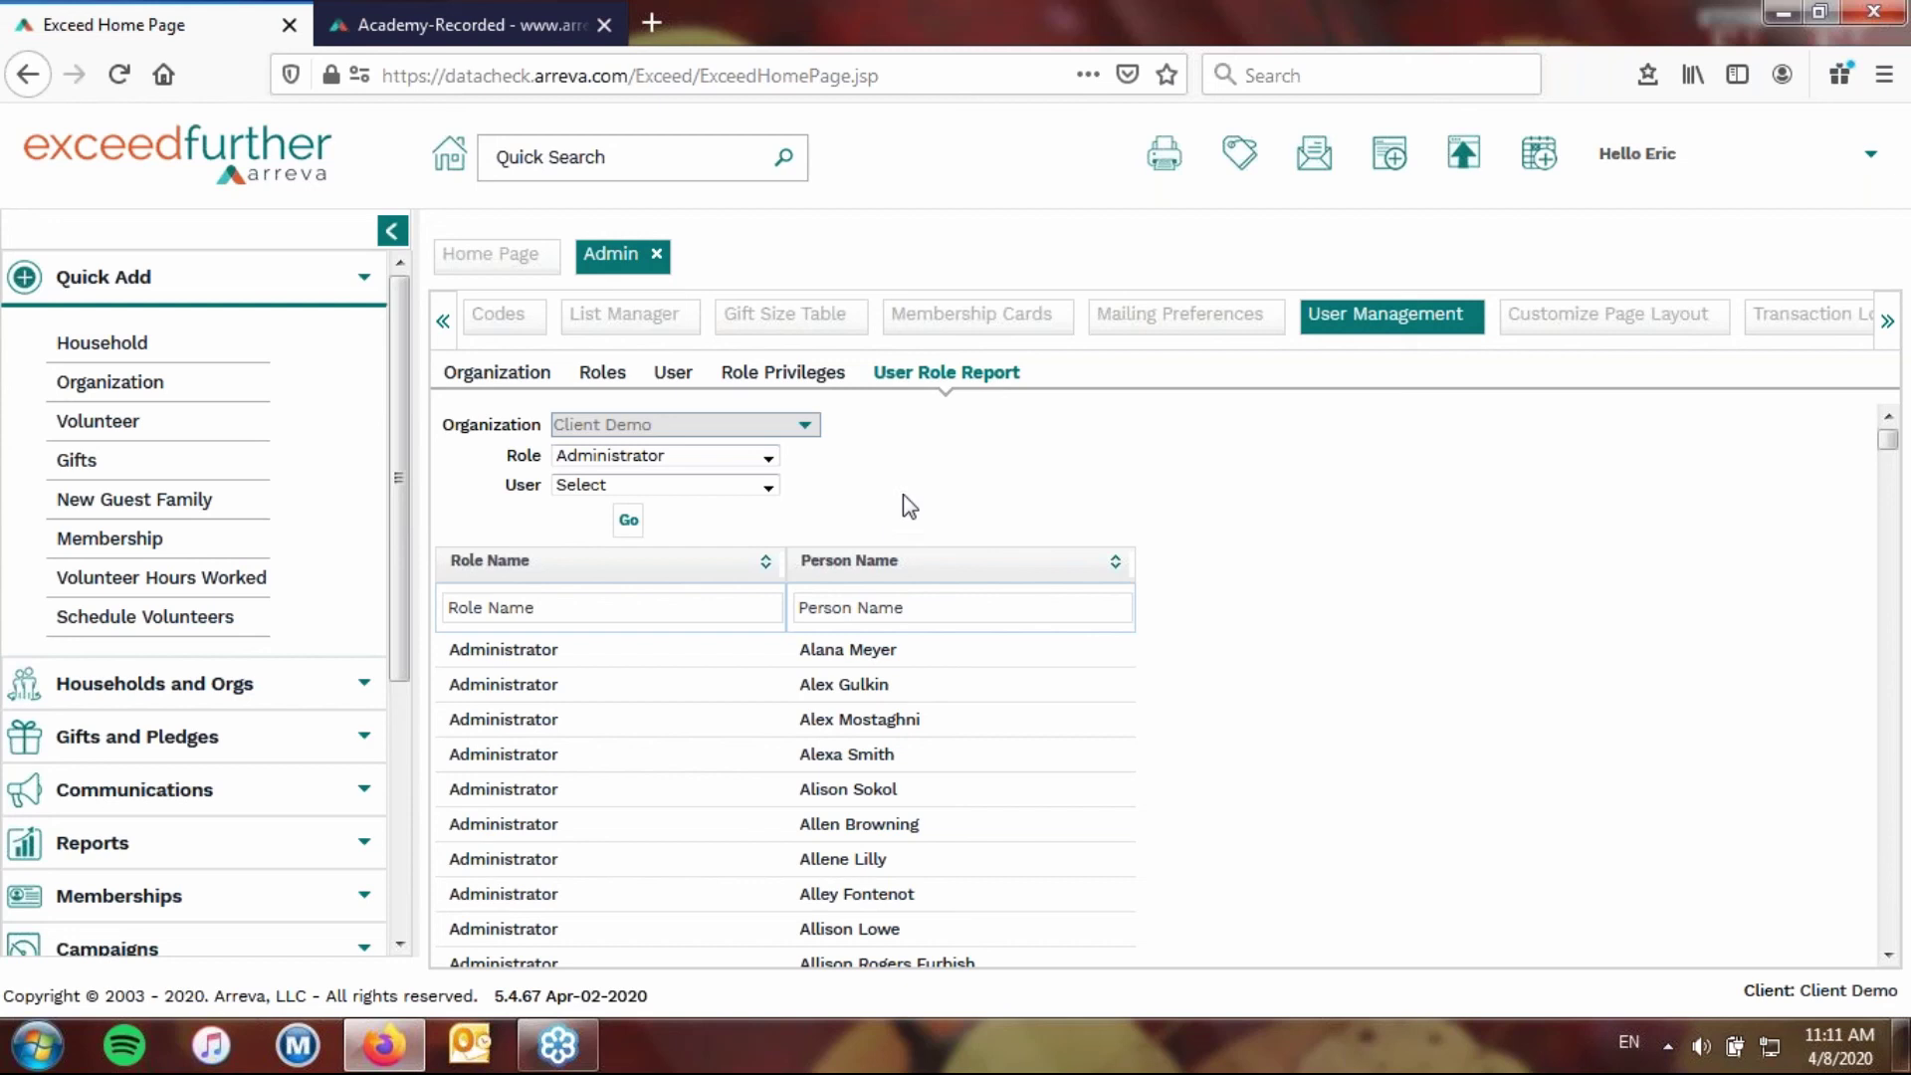
Return to the Academy-Recorded page and open its All Products Previously Recorded classes.
{"action": "left_click", "coordinate": [543, 20]}
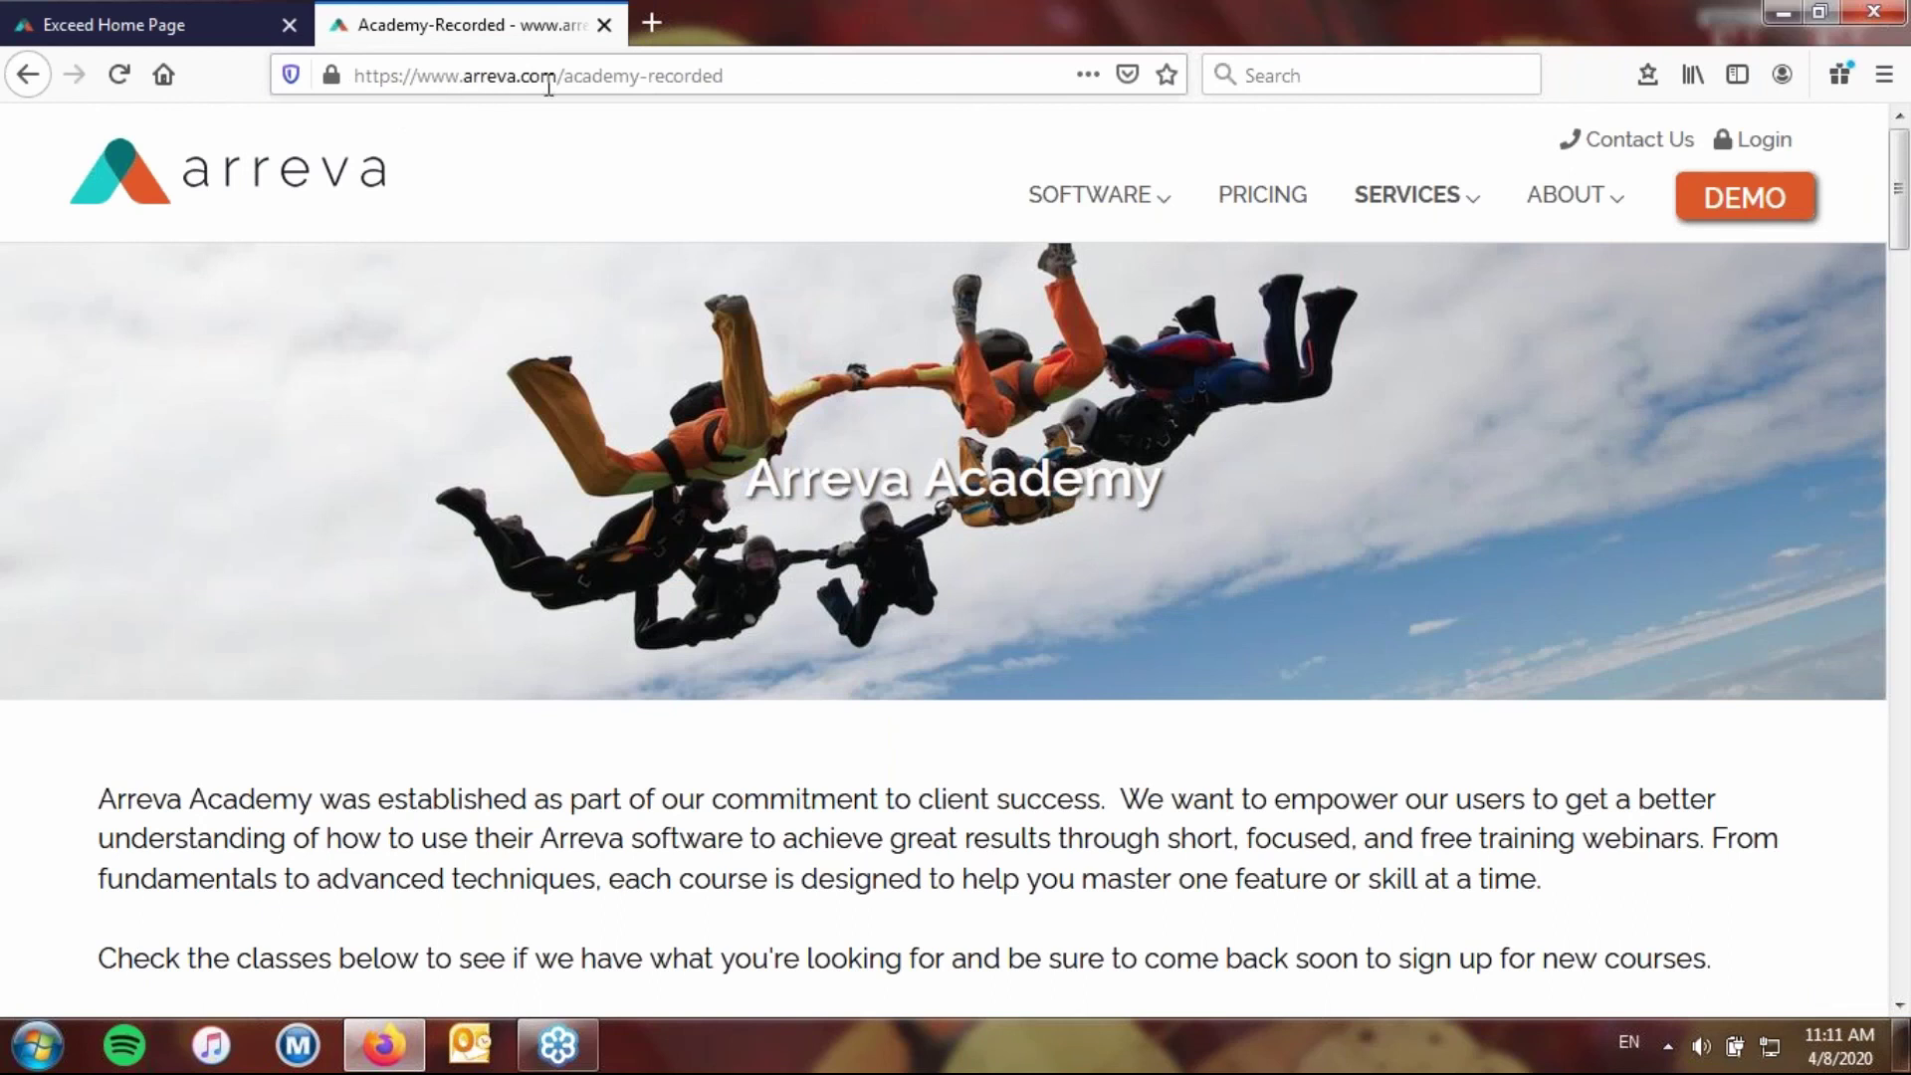
{"action": "mouse_move", "coordinate": [1405, 198]}
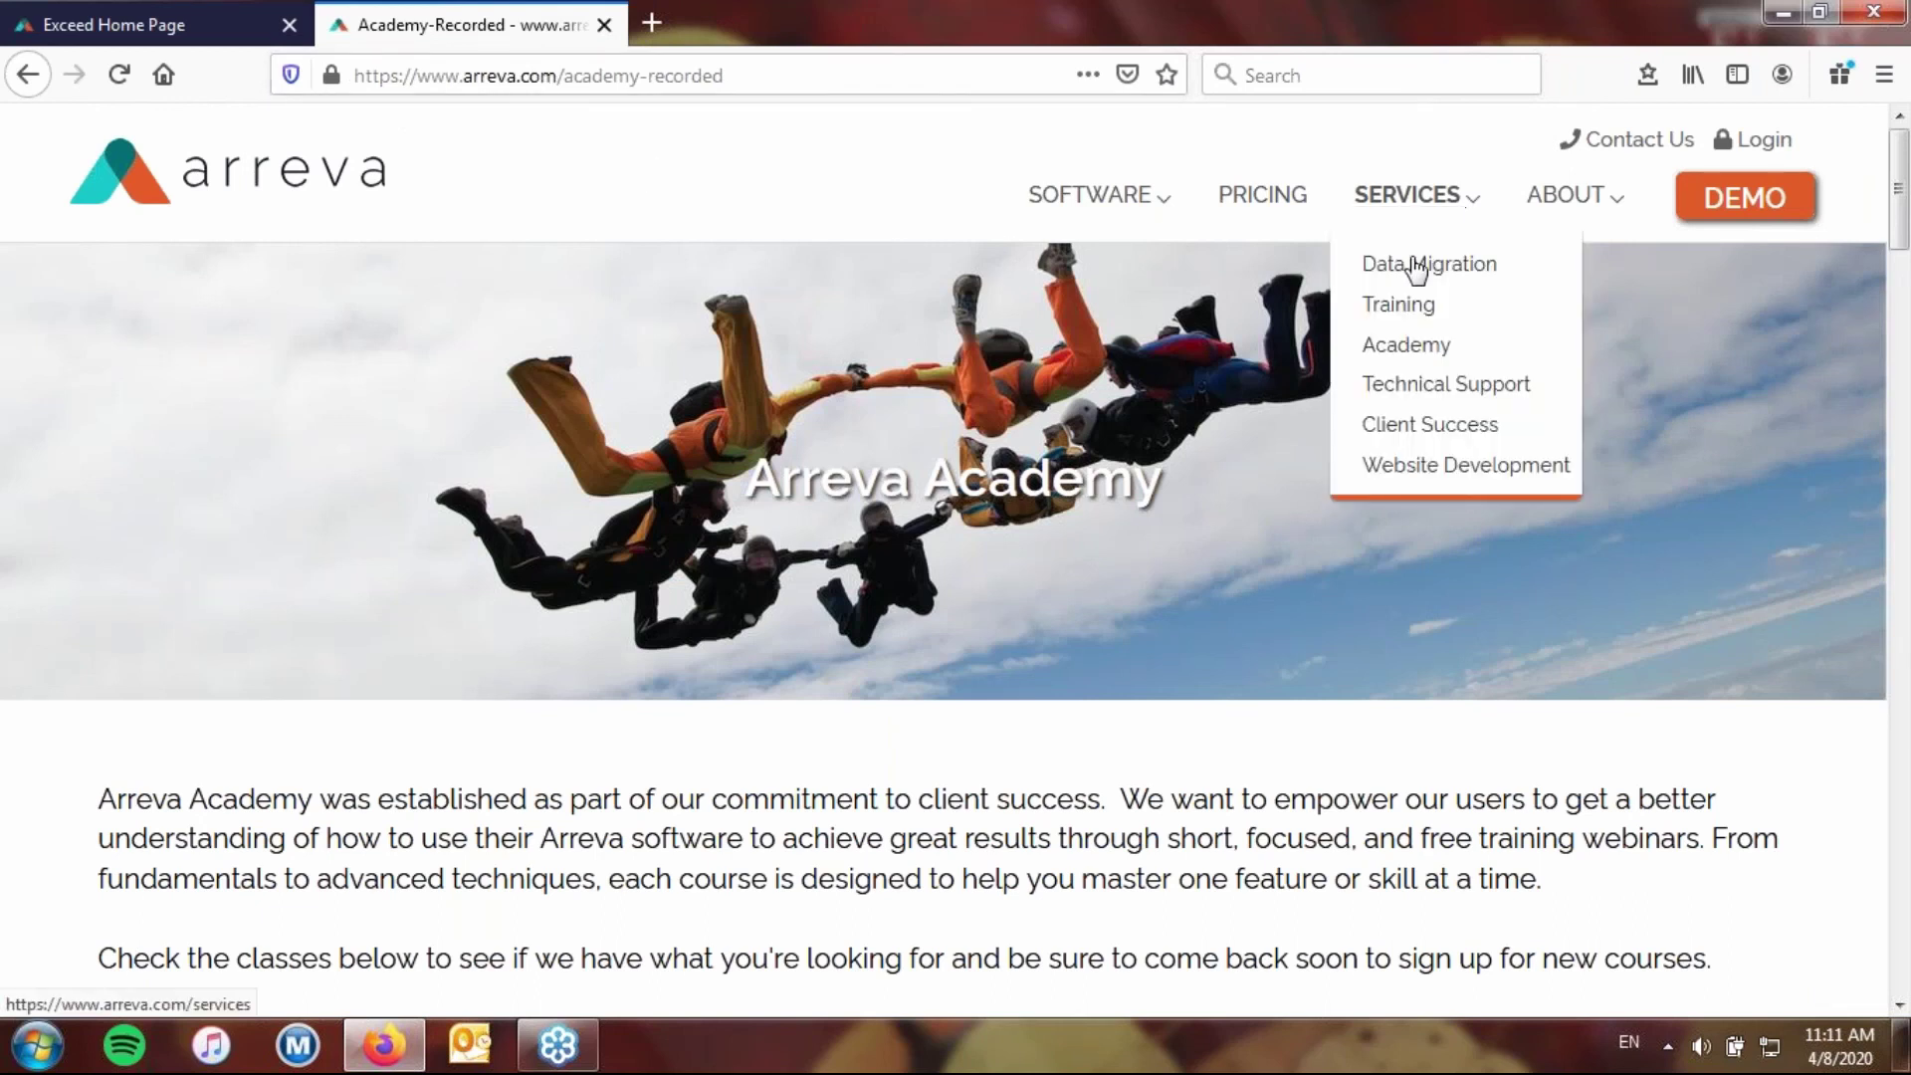
{"action": "scroll", "coordinate": [1453, 716], "scroll_direction": "down", "scroll_amount": 8}
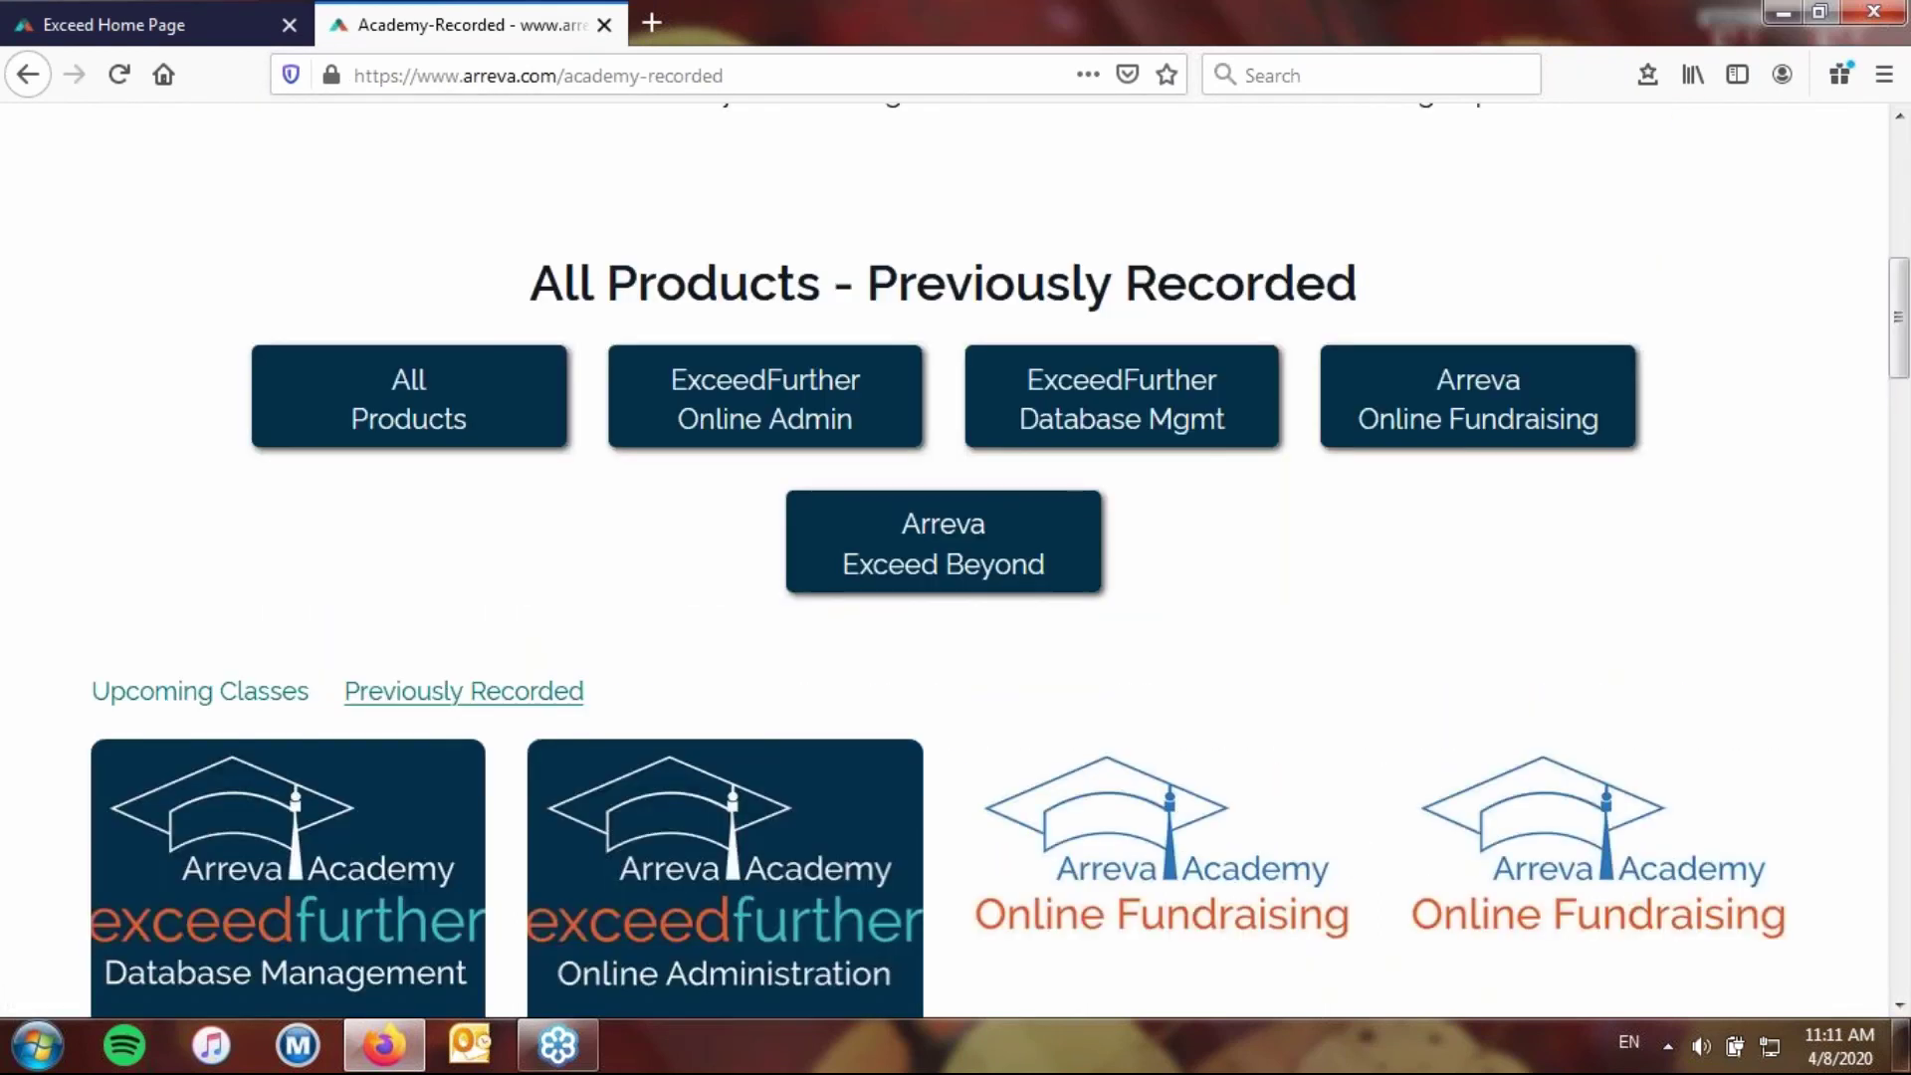
{"action": "left_click", "coordinate": [535, 703]}
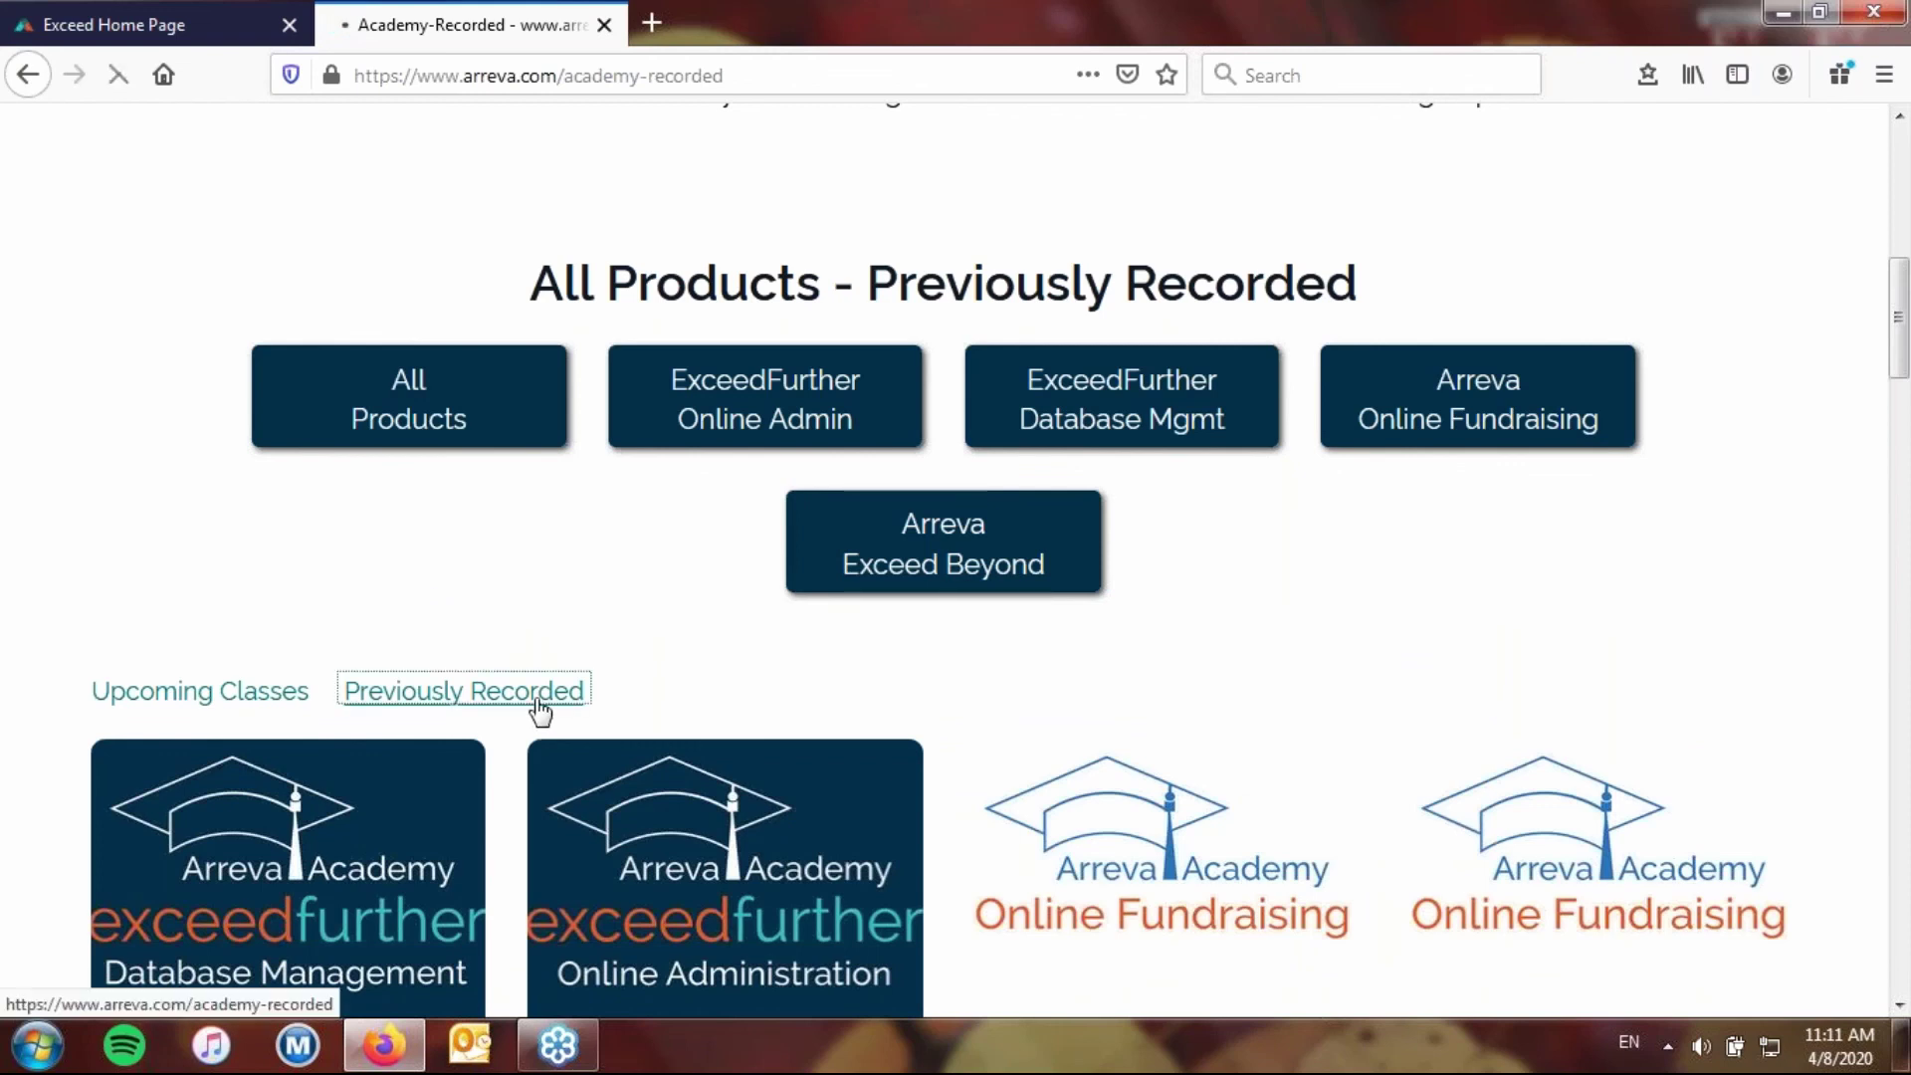